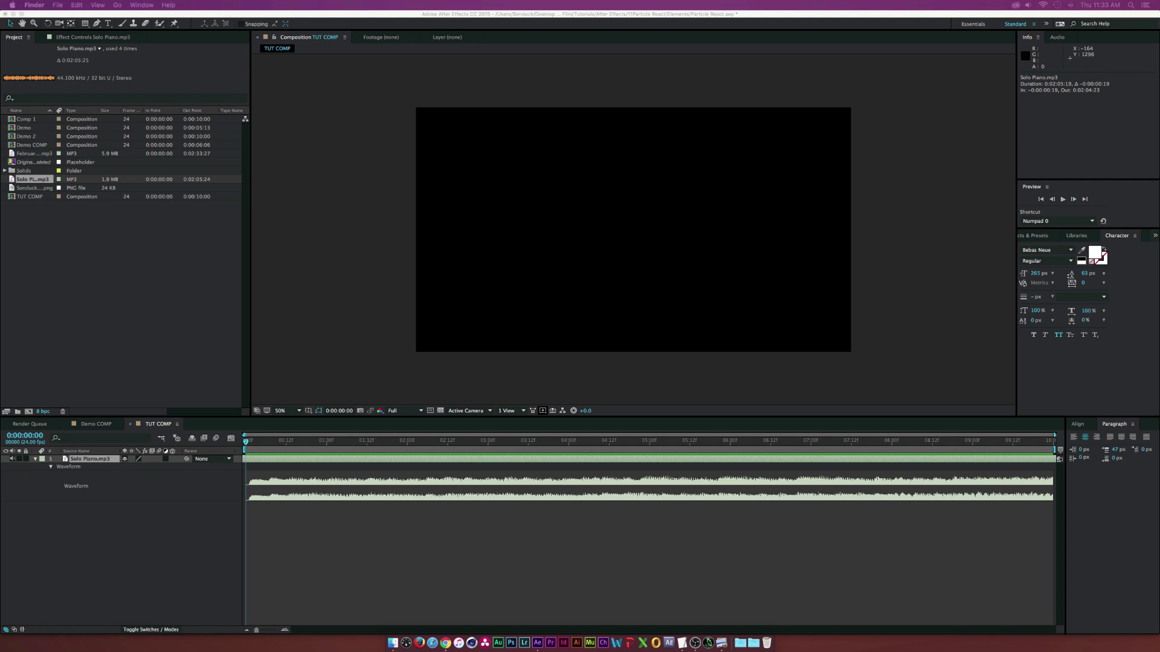
# Preview the finished Demo2.mov particle video from the Elements project folder.
pyautogui.click(393, 643)
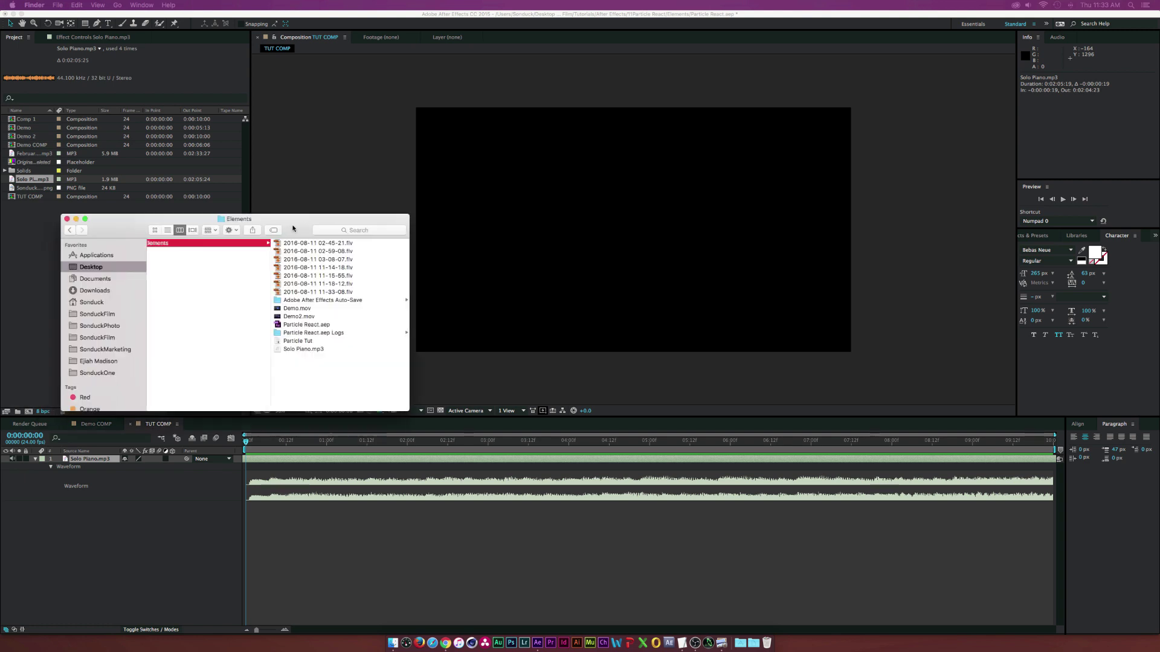
pyautogui.click(386, 316)
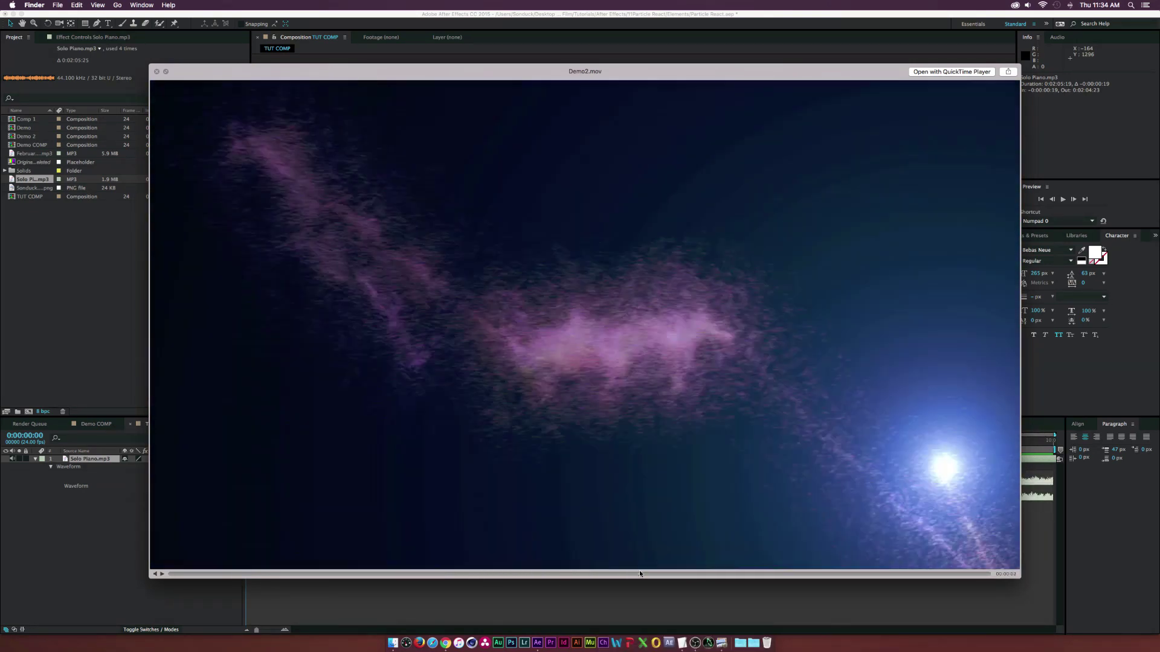
pyautogui.click(343, 574)
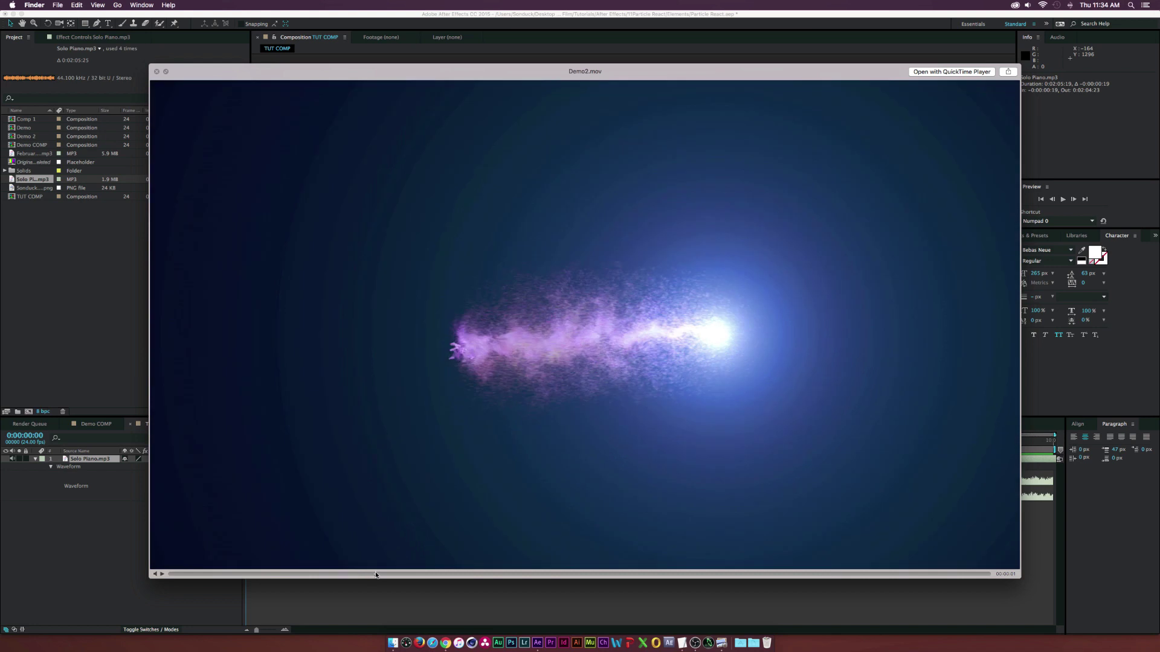
pyautogui.press('space')
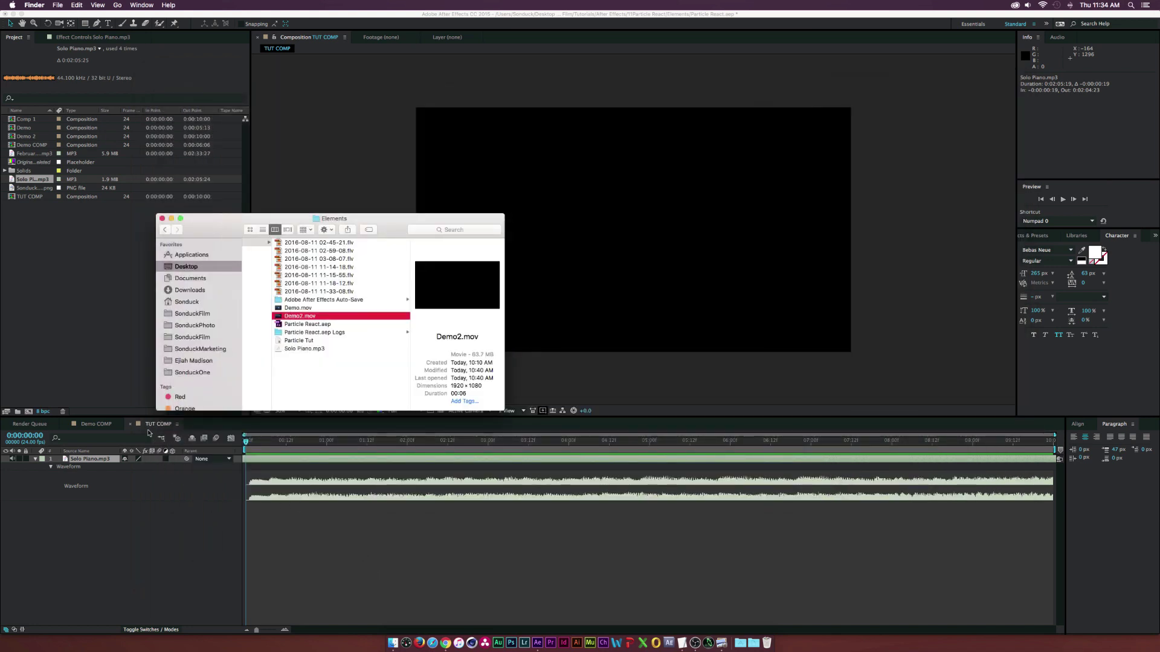
pyautogui.click(107, 359)
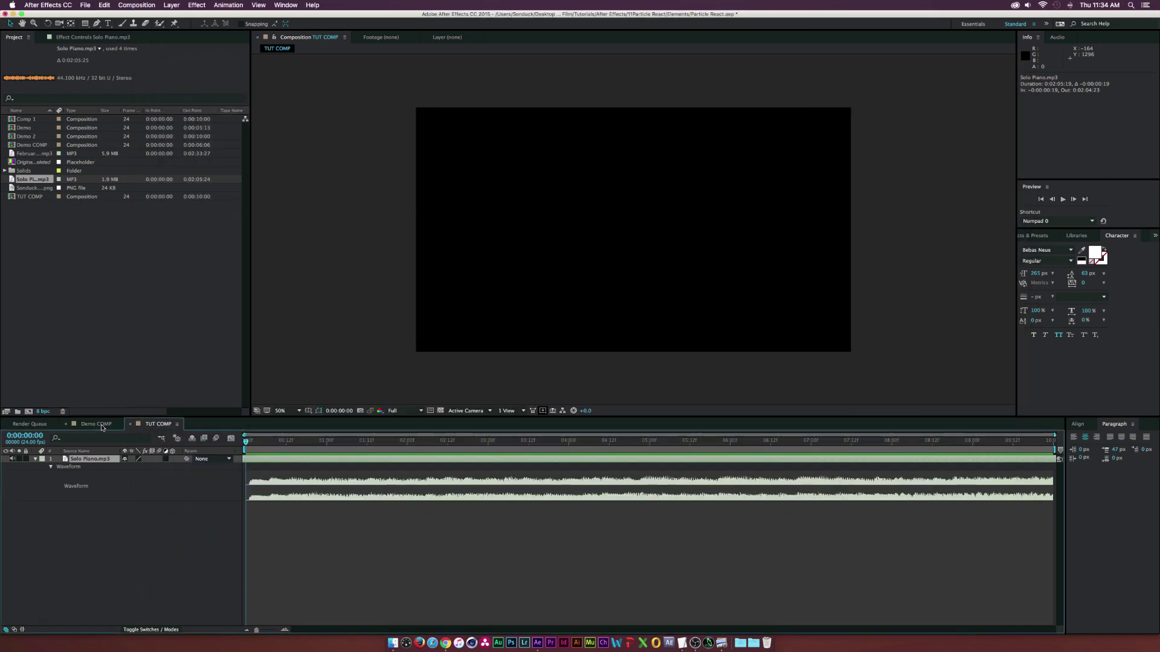
# Add High-Low Pass to the Solo Piano.mp3 layer and scrub Dry Out to 400%.
pyautogui.click(144, 586)
pyautogui.click(78, 460)
pyautogui.click(196, 5)
pyautogui.moveTo(202, 56)
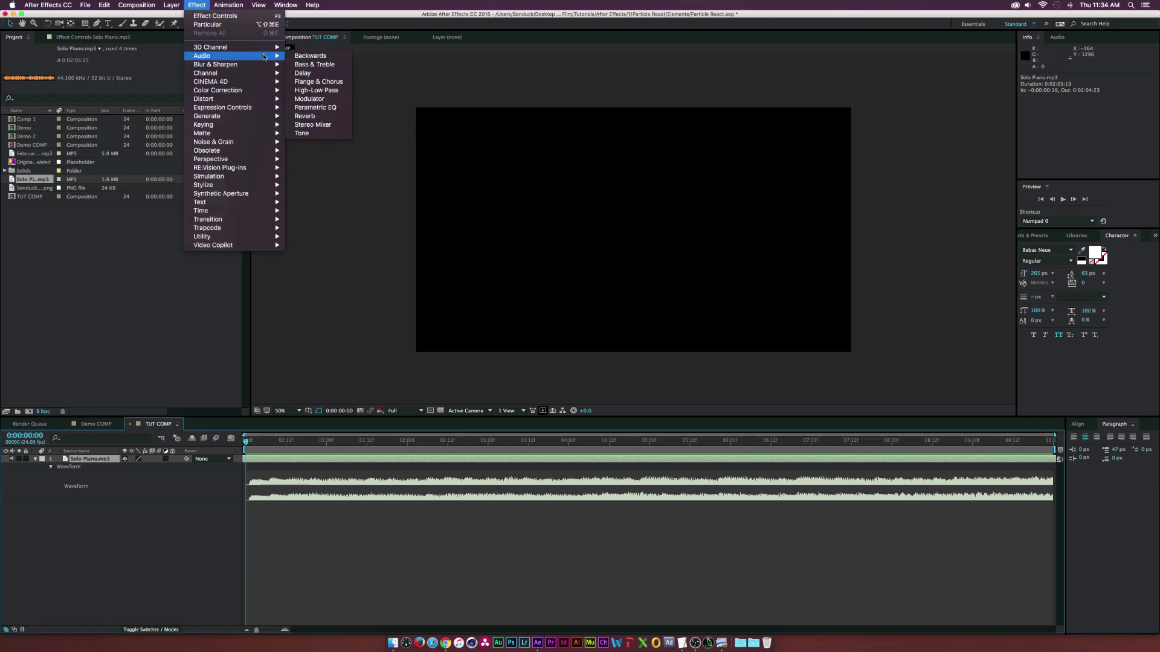
pyautogui.click(308, 91)
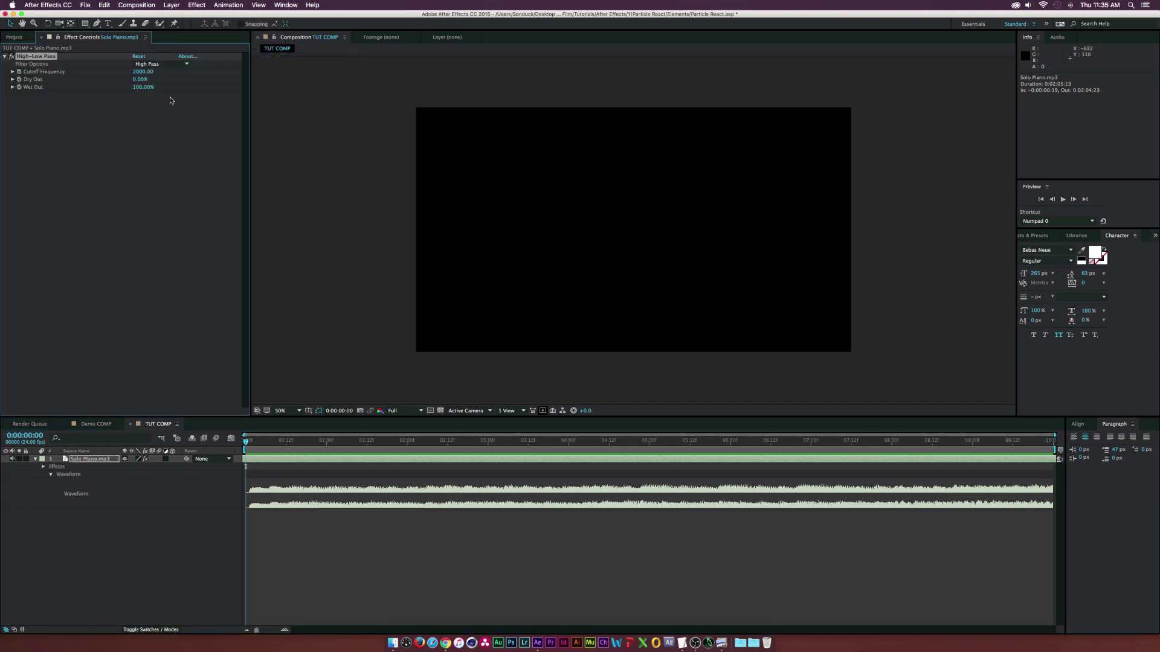
pyautogui.moveTo(138, 79); pyautogui.dragTo(227, 81)
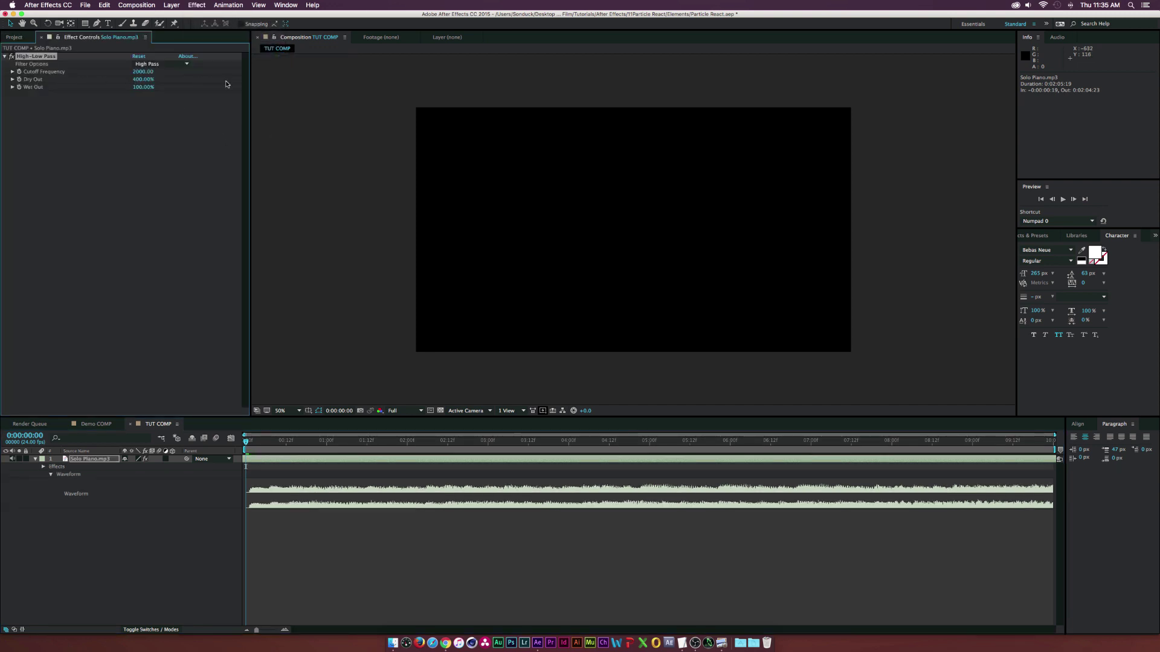
# Convert the Solo Piano.mp3 audio to keyframes, creating an Audio Amplitude layer.
pyautogui.rightClick(91, 459)
pyautogui.click(59, 477)
pyautogui.rightClick(82, 463)
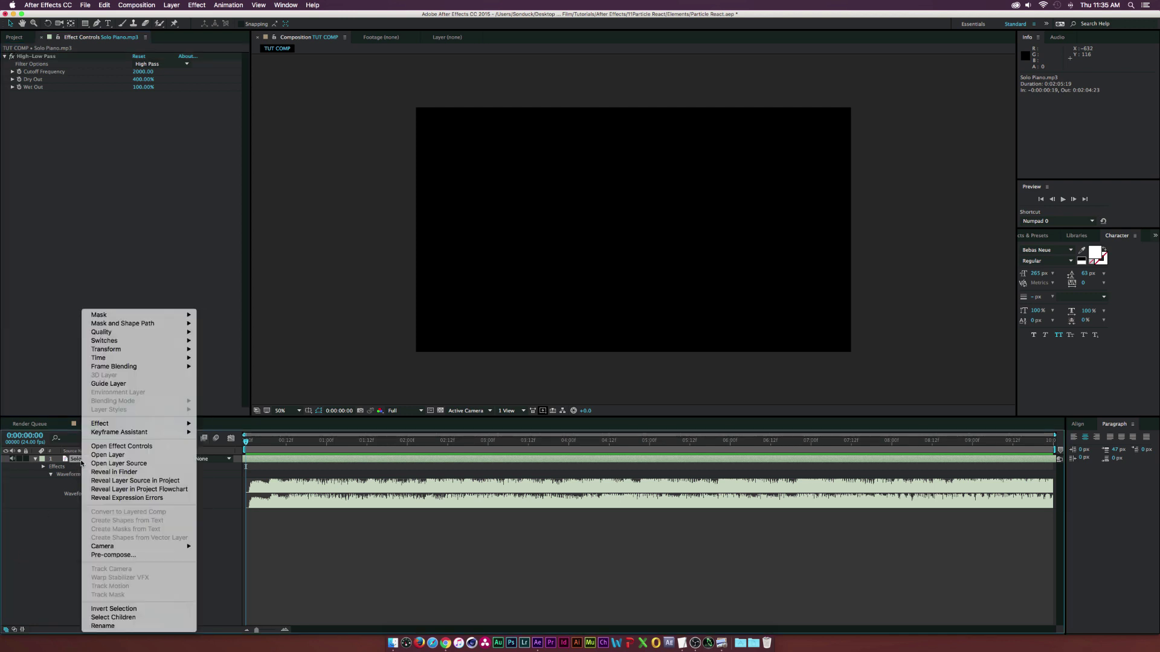
pyautogui.moveTo(114, 433)
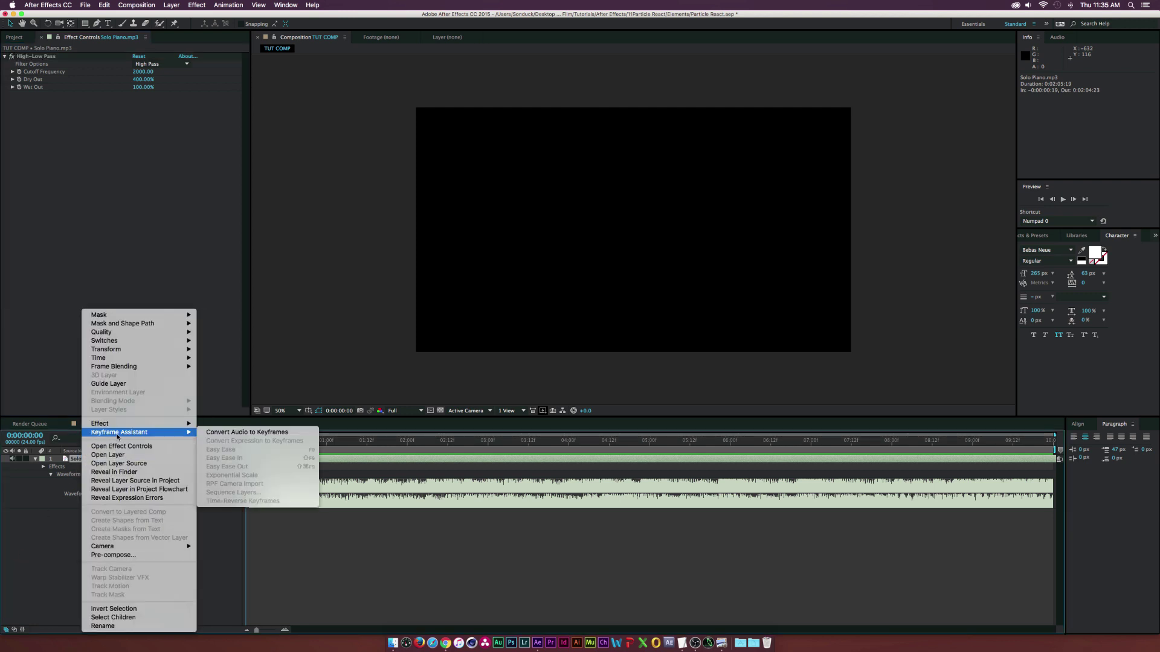
pyautogui.click(224, 433)
# Delete the Left and Right Channel sliders, keeping Both Channels, and scrub to check values.
pyautogui.click(80, 460)
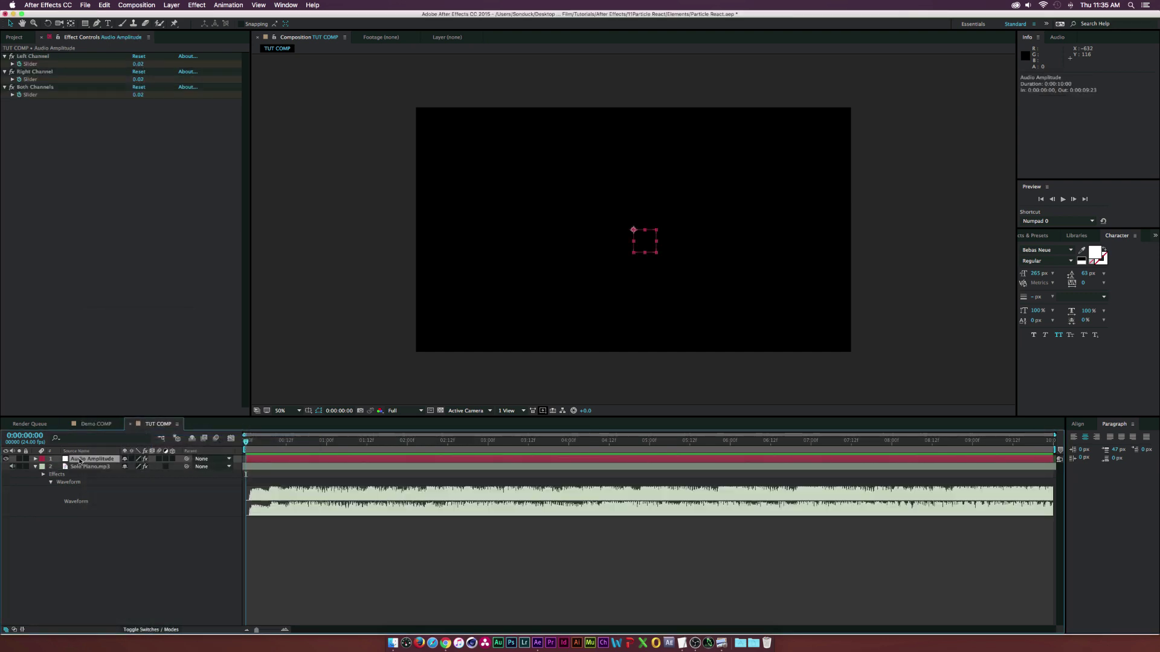
pyautogui.press('u')
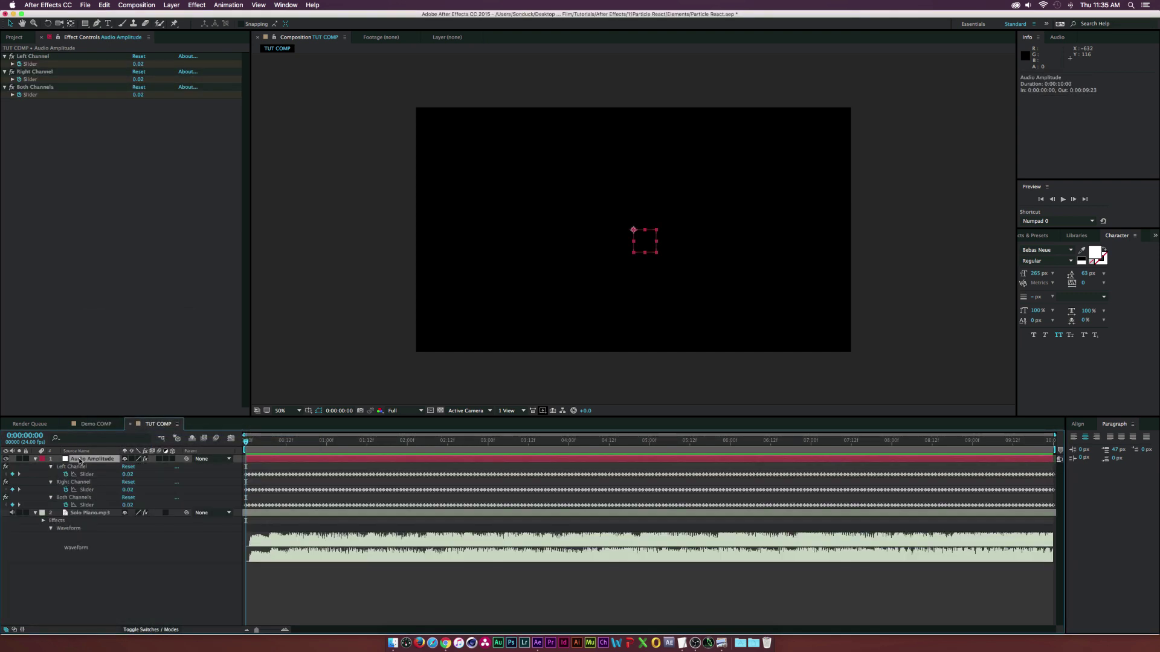
pyautogui.moveTo(289, 442); pyautogui.dragTo(397, 442)
pyautogui.click(75, 468)
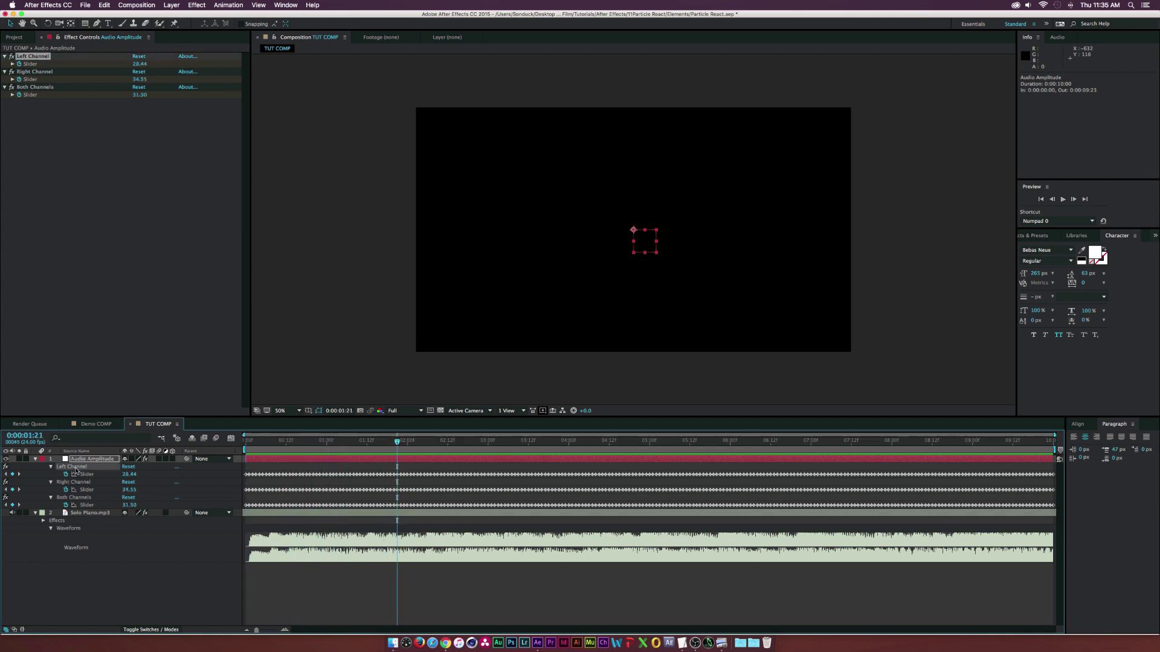
pyautogui.keyDown('shift'); pyautogui.click(65, 485); pyautogui.keyUp('shift')
pyautogui.press('Delete')
pyautogui.moveTo(338, 442); pyautogui.dragTo(454, 442)
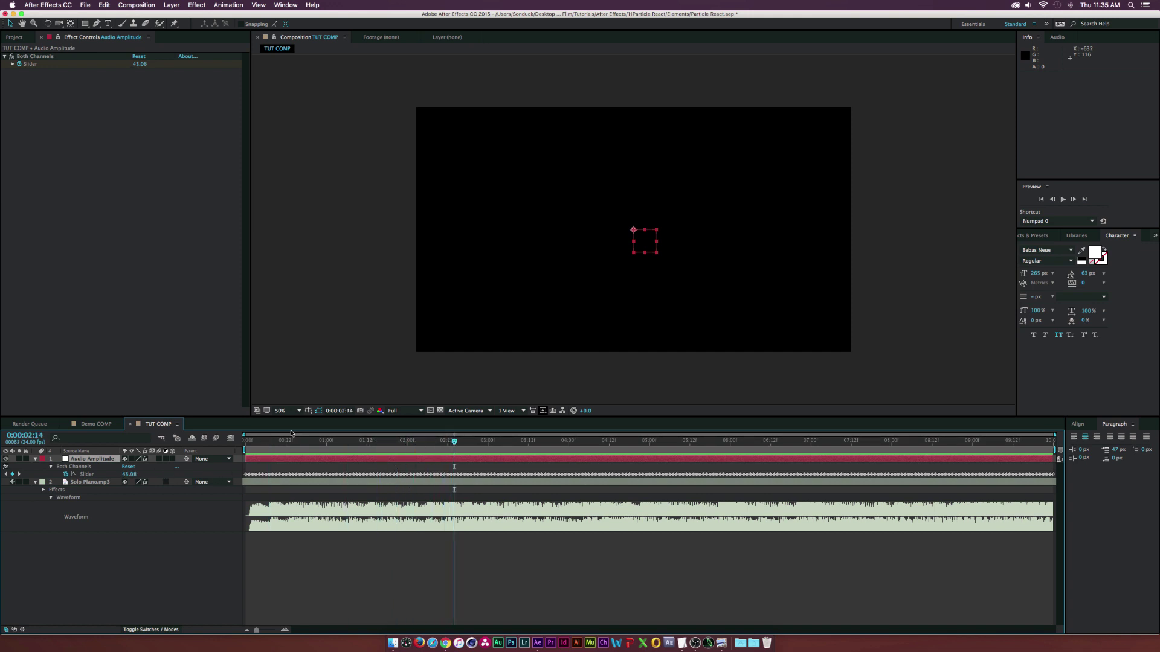
pyautogui.moveTo(290, 441); pyautogui.dragTo(583, 470)
# Create a point light named Emitter, accepting the 2D layers warning.
pyautogui.click(214, 507)
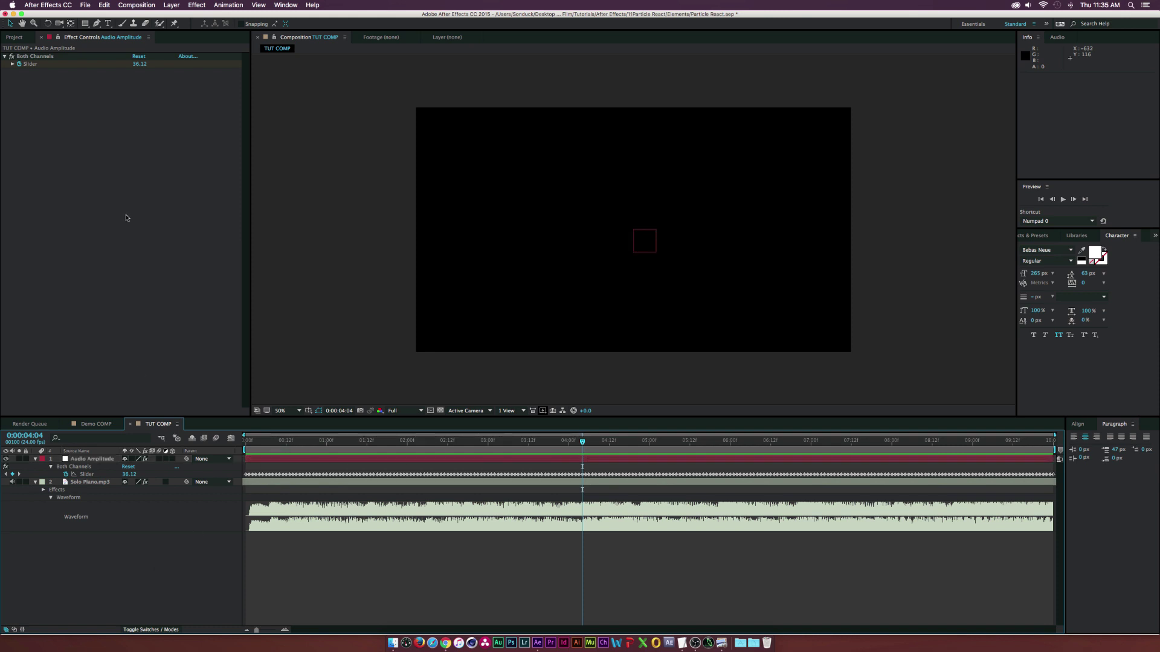
pyautogui.click(167, 5)
pyautogui.moveTo(193, 18)
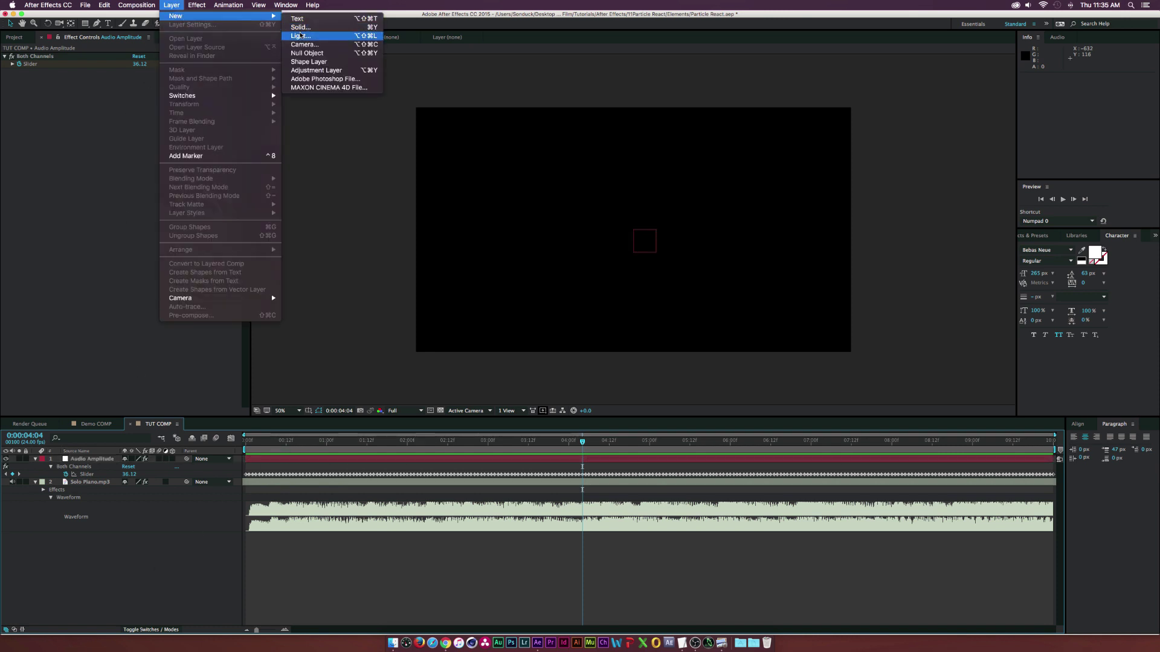
pyautogui.click(300, 35)
pyautogui.write('Emitter')
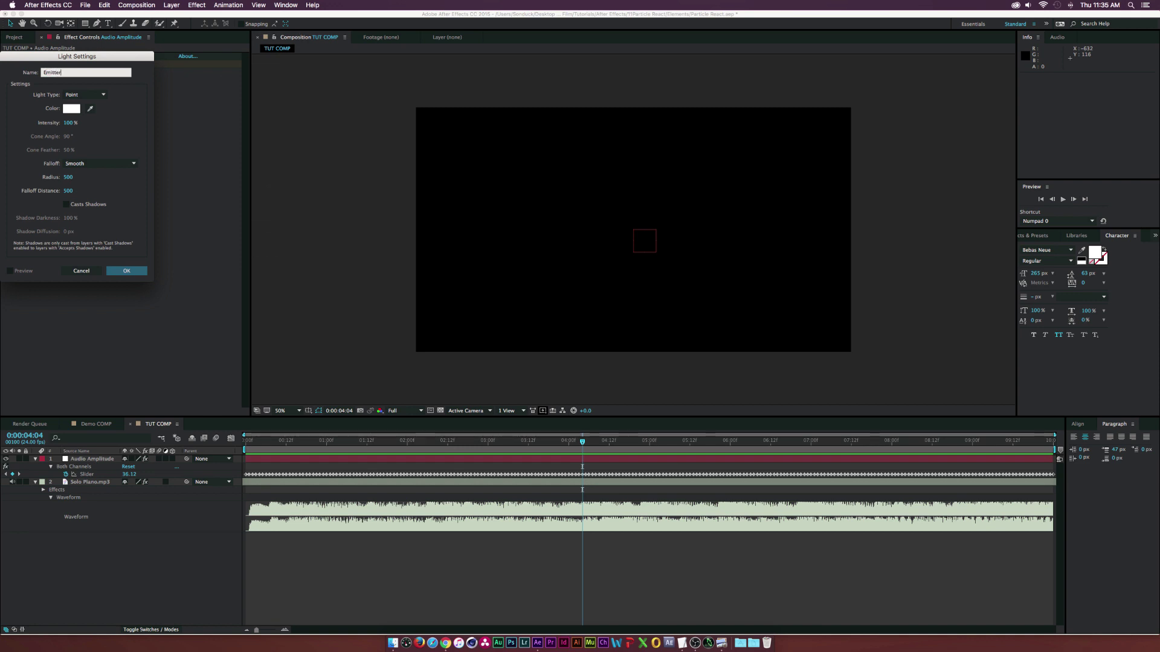
pyautogui.click(114, 271)
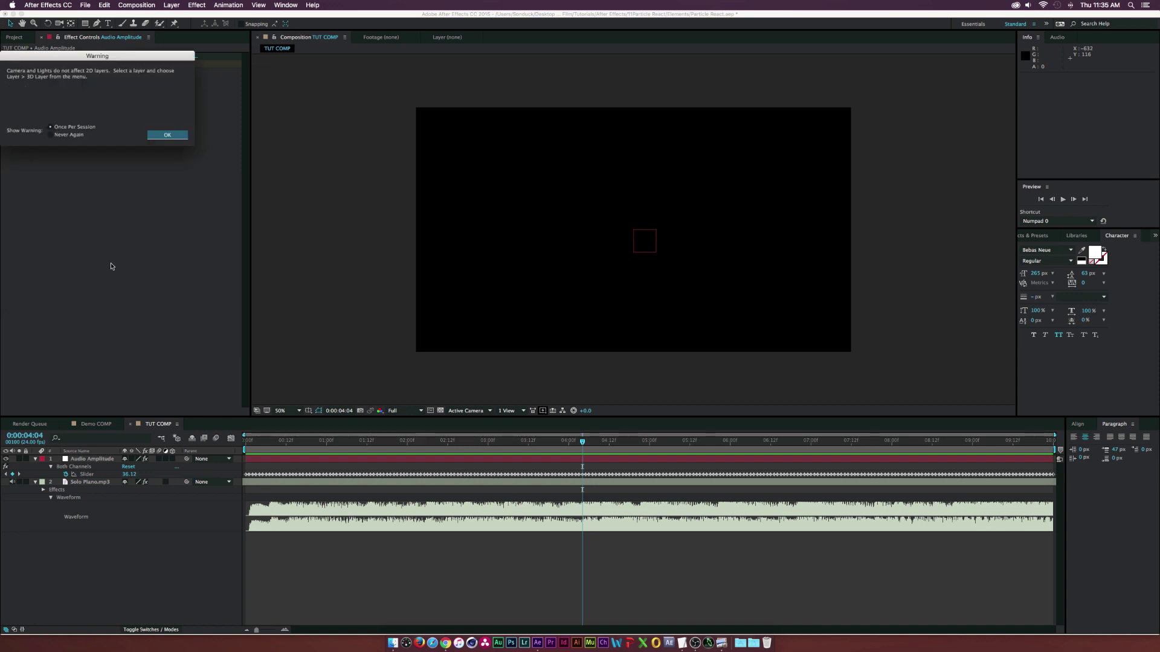
pyautogui.press('Return')
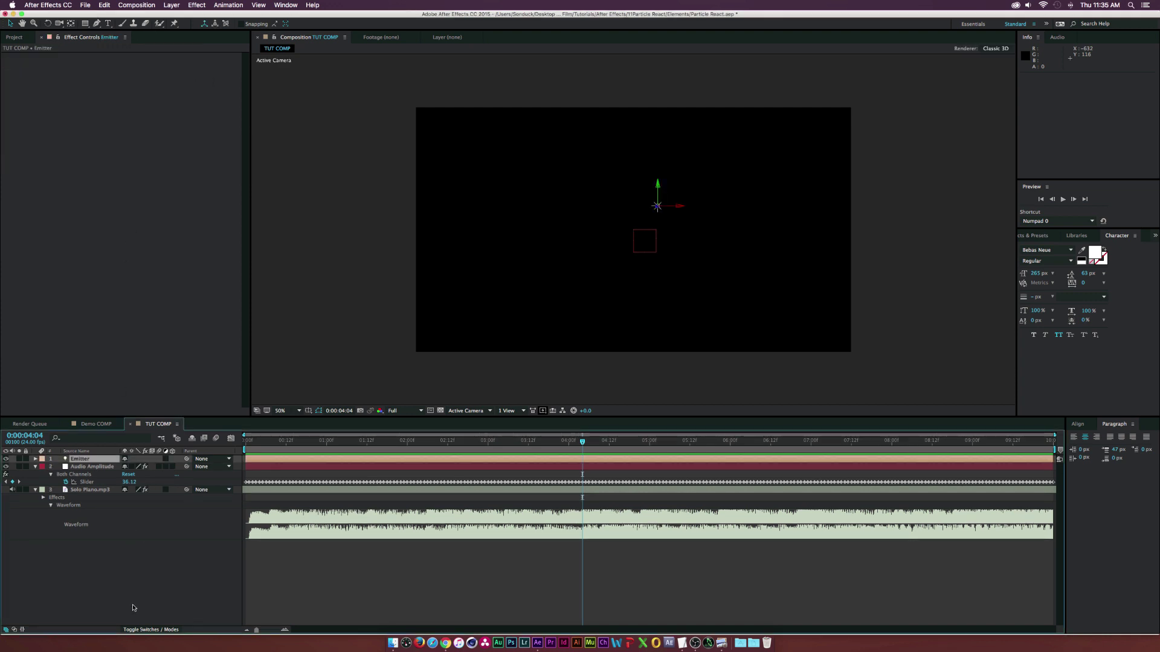
pyautogui.click(171, 5)
# Create a new solid layer named Flare.
pyautogui.moveTo(187, 21)
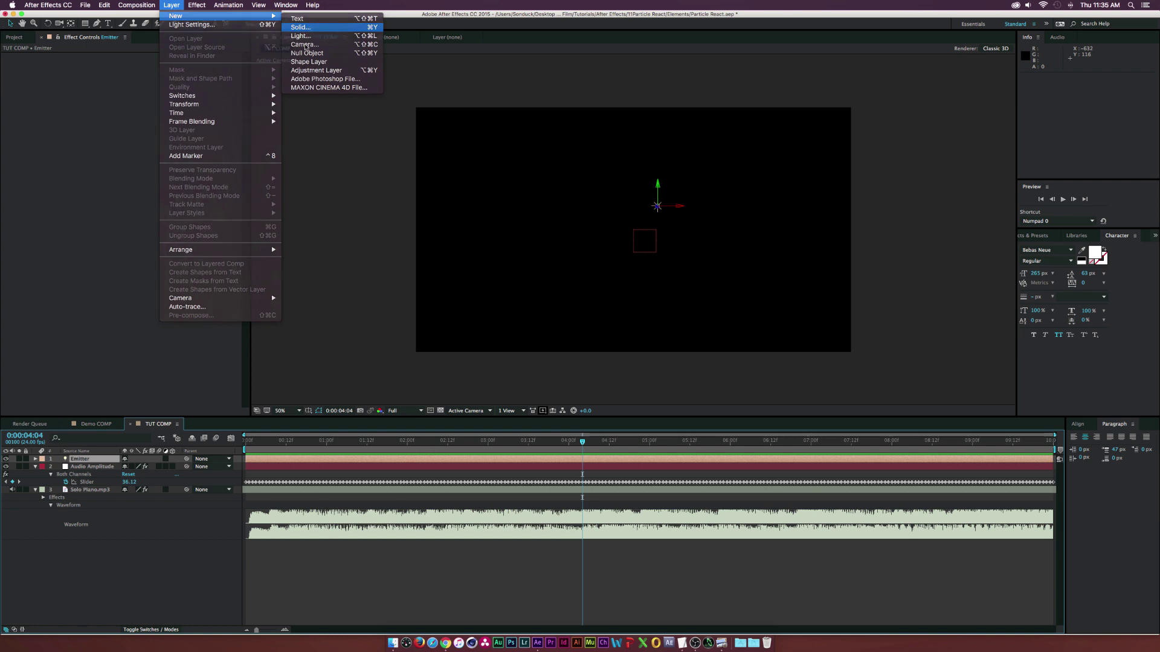
pyautogui.click(302, 32)
pyautogui.write('Flare')
pyautogui.press('Return')
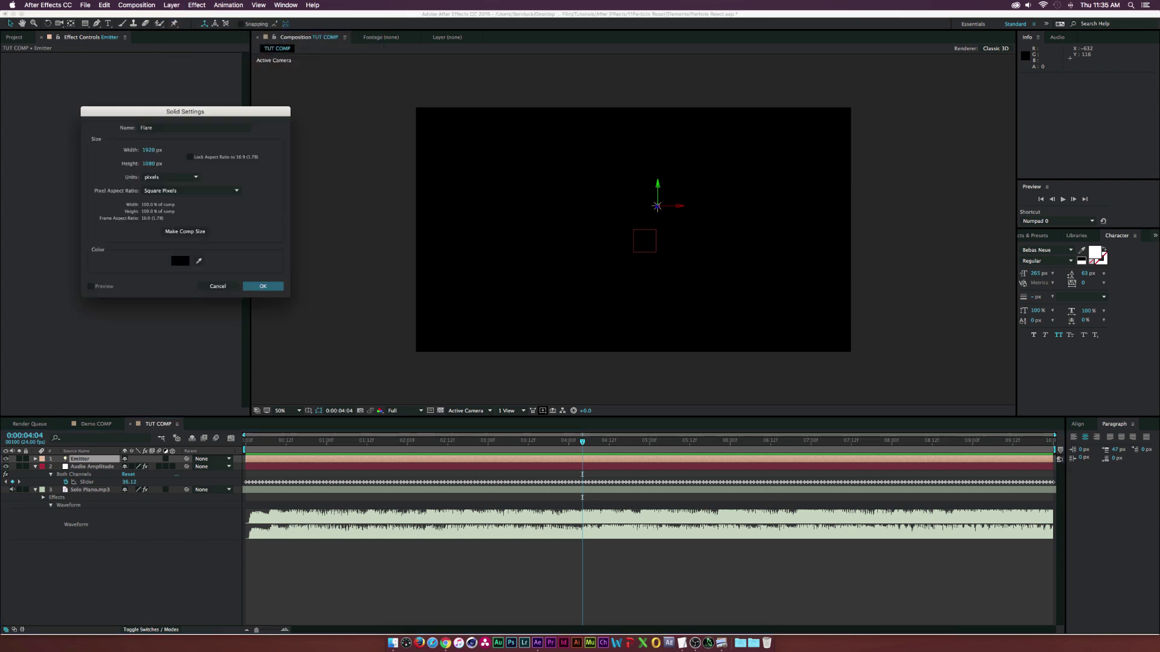
# Apply Optical Flares and replace its default flare stack with a single Glow element.
pyautogui.click(197, 5)
pyautogui.moveTo(230, 245)
pyautogui.click(304, 254)
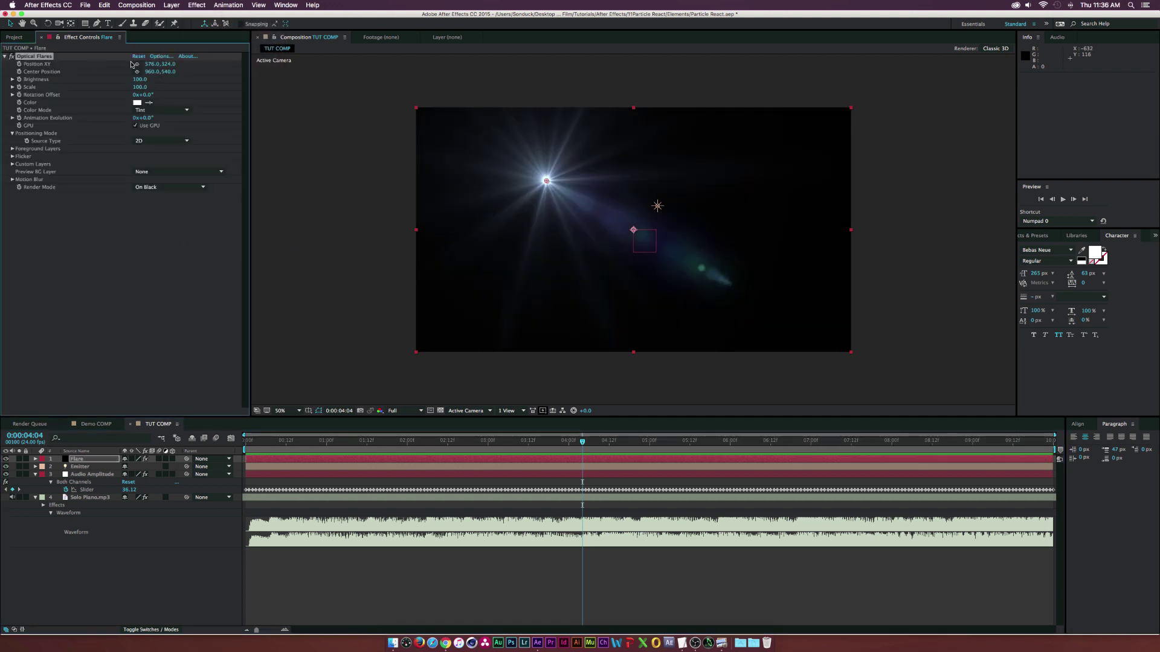
pyautogui.click(161, 56)
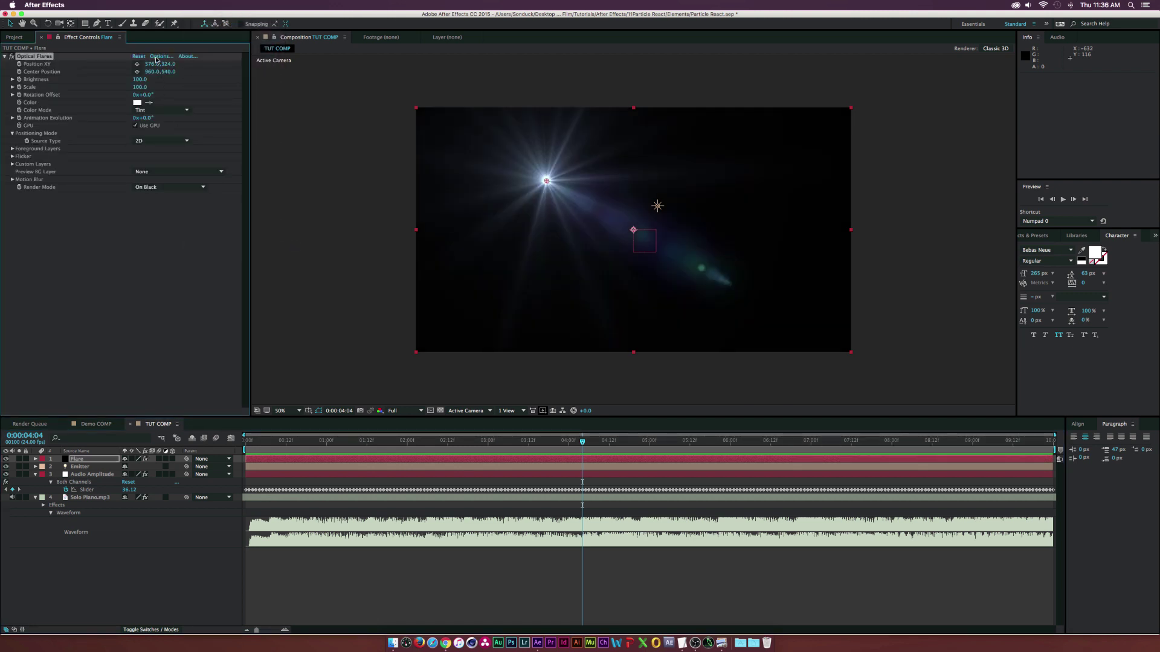
pyautogui.click(214, 42)
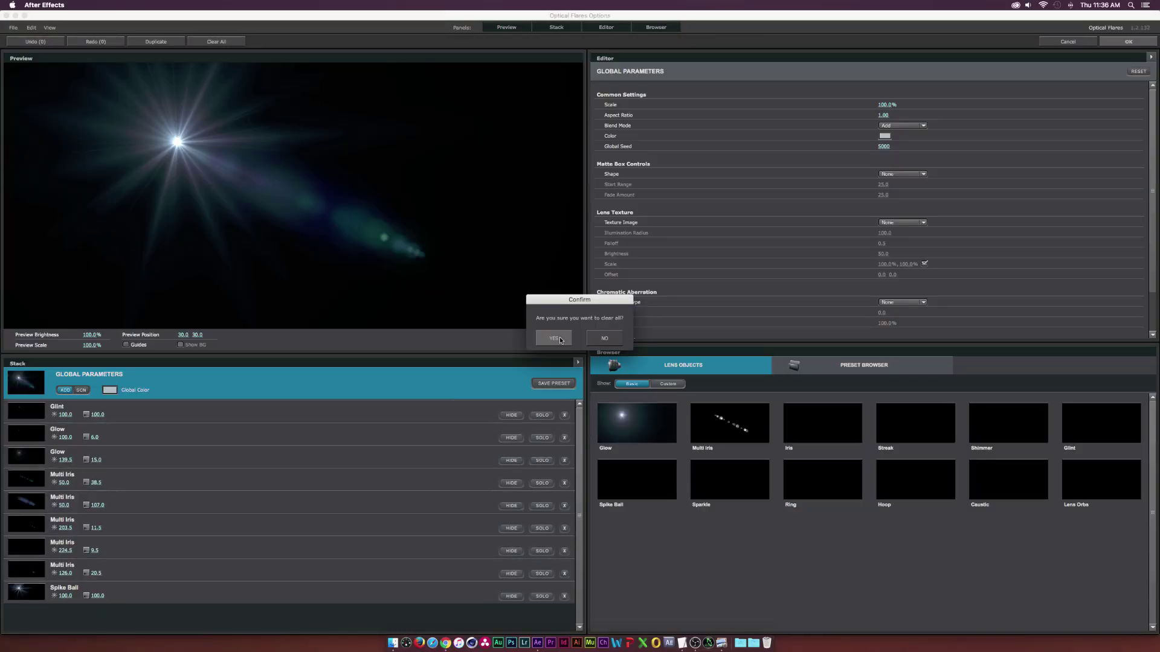
pyautogui.click(601, 338)
pyautogui.click(616, 436)
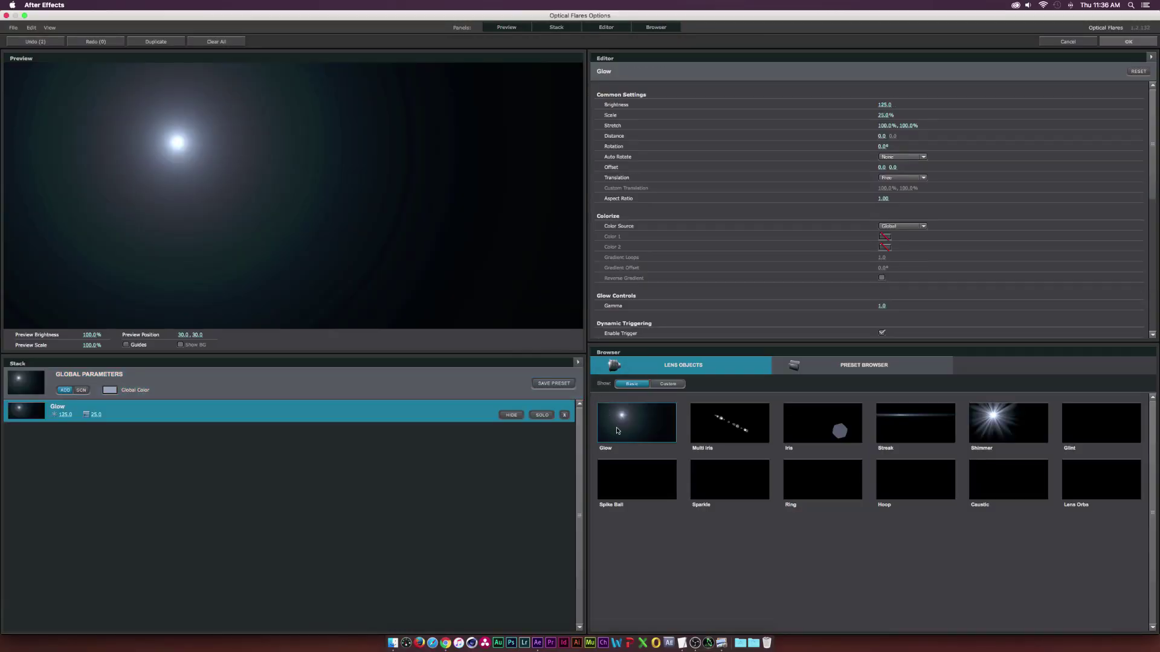
pyautogui.click(1114, 45)
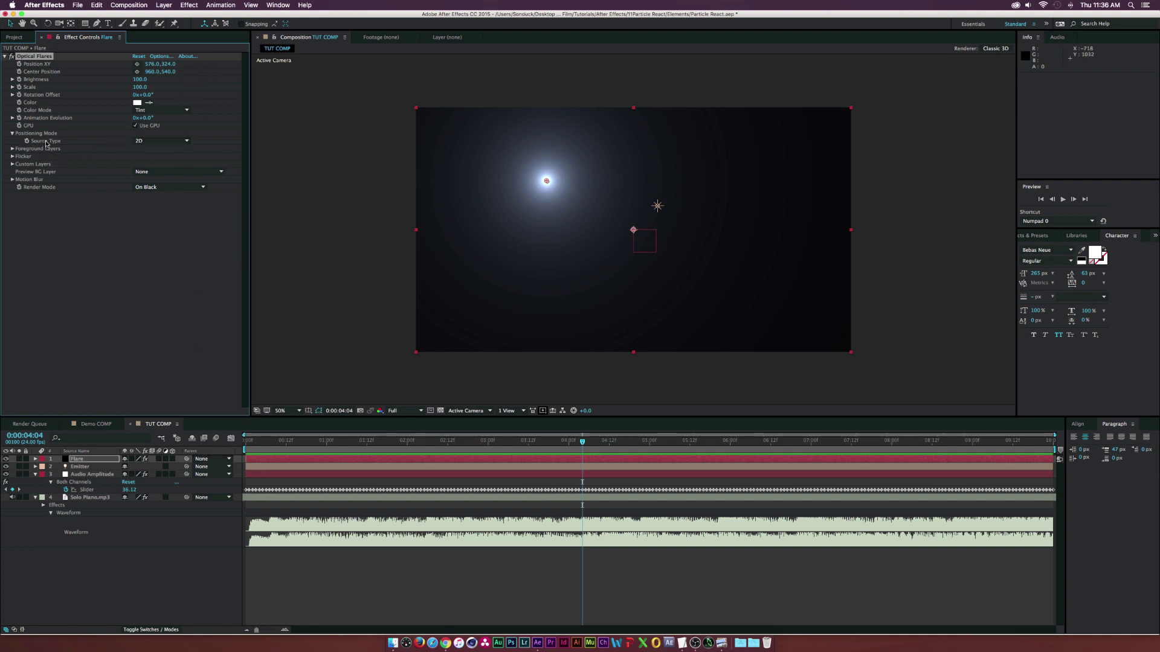
# Set the Optical Flares source type to follow the scene's lights.
pyautogui.click(140, 141)
pyautogui.click(168, 169)
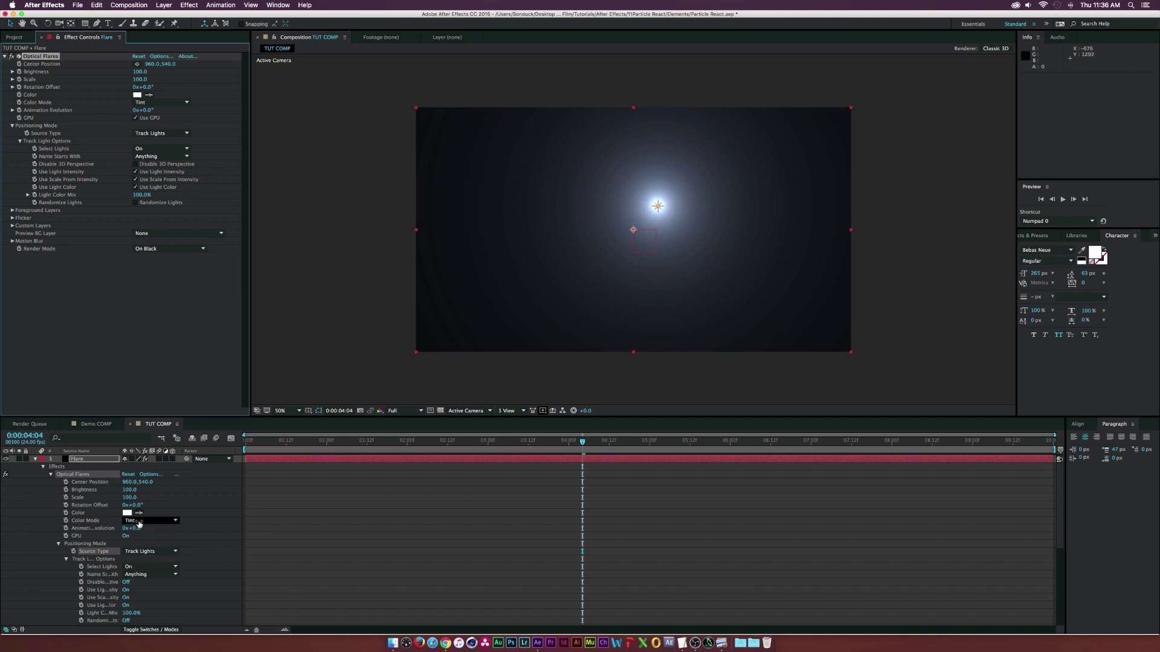
pyautogui.scroll(-1, 141, 514)
pyautogui.scroll(1, 141, 514)
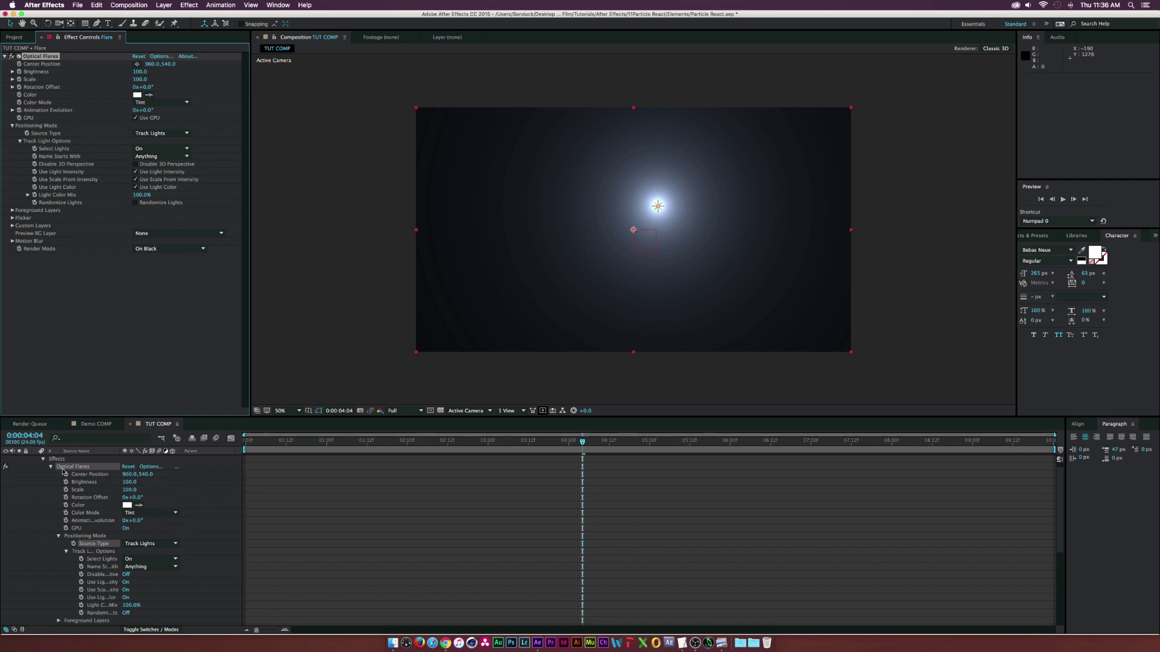
pyautogui.scroll(-8, 96, 486)
# Try moving the Emitter light's position lower, then undo the change.
pyautogui.click(86, 546)
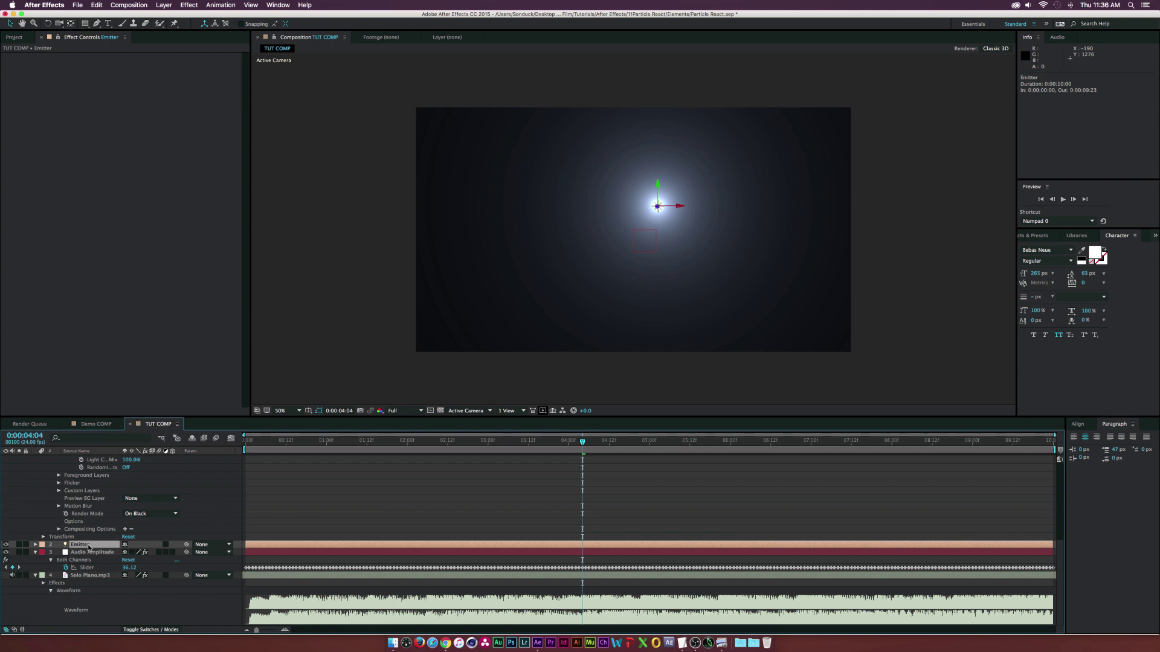
pyautogui.press('p')
pyautogui.moveTo(158, 551); pyautogui.dragTo(251, 553)
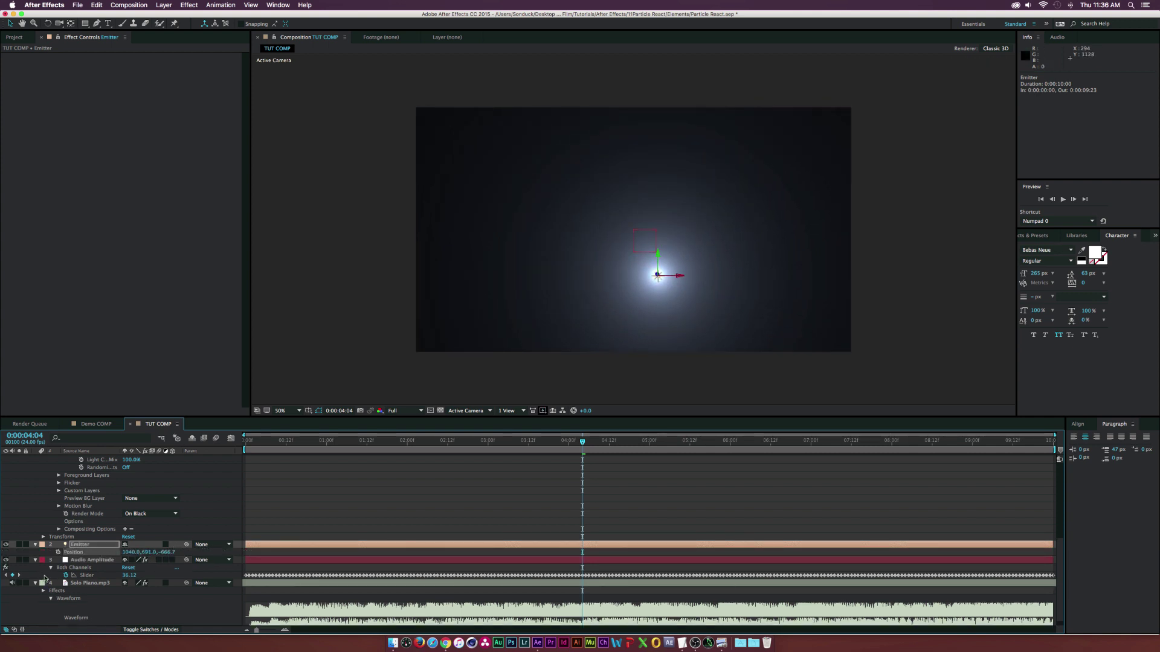
pyautogui.press('super+z')
pyautogui.scroll(8, 41, 531)
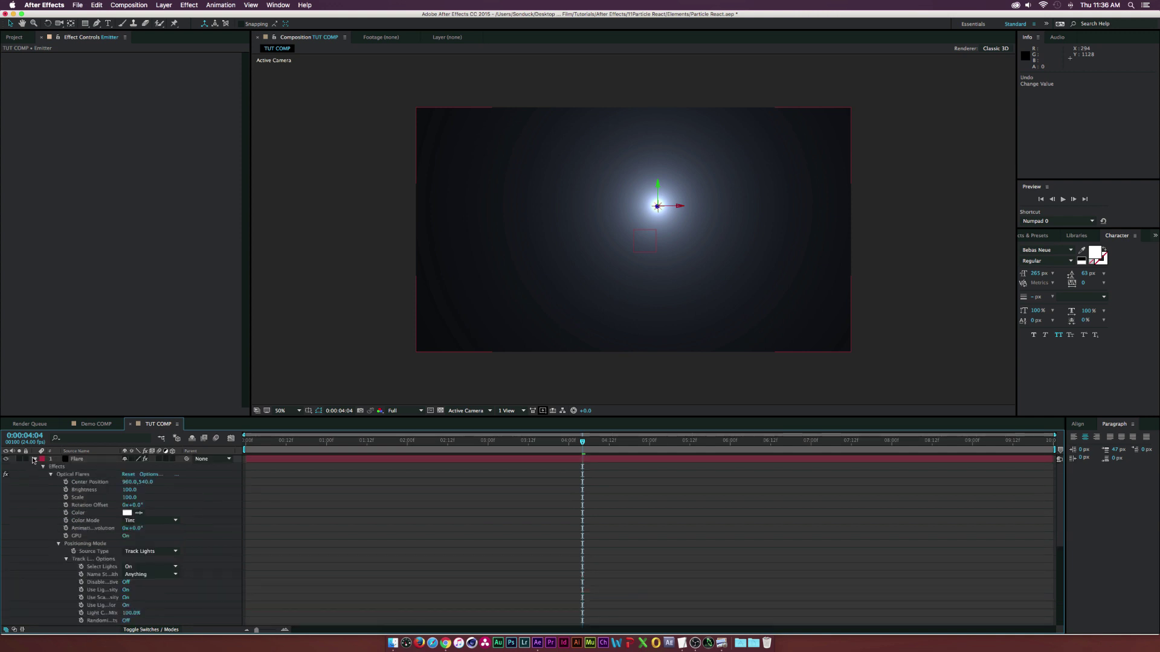
# Collapse the Flare, Emitter, Audio Amplitude and Solo Piano layers, then start a solid named Particular.
pyautogui.click(36, 460)
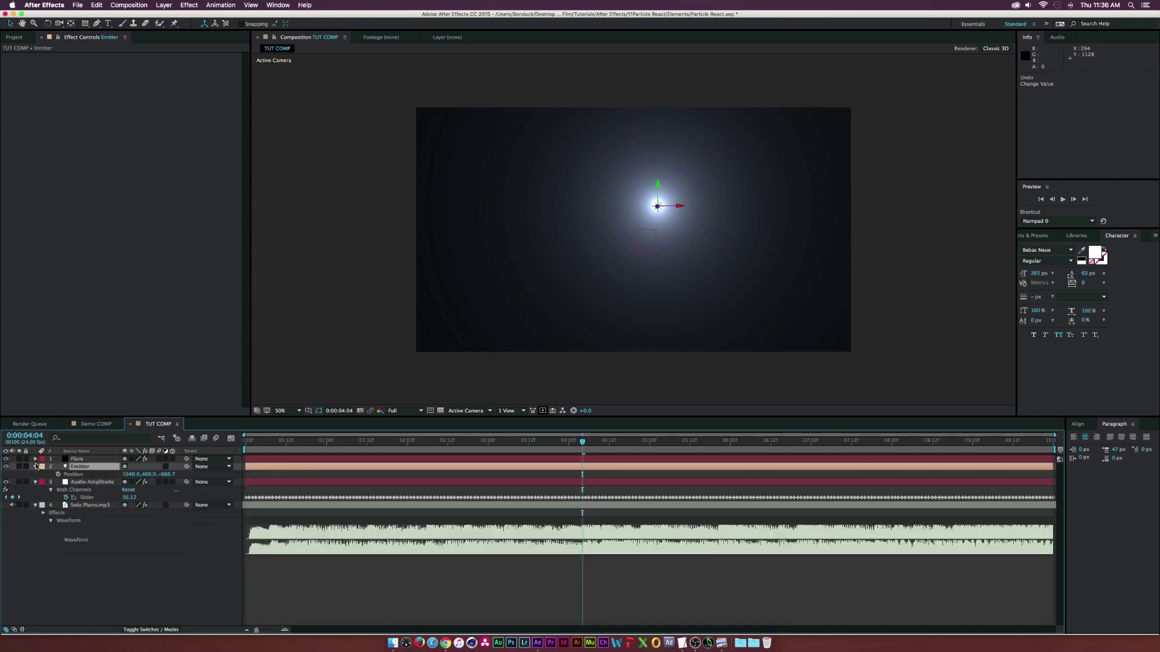
pyautogui.click(36, 467)
pyautogui.click(35, 474)
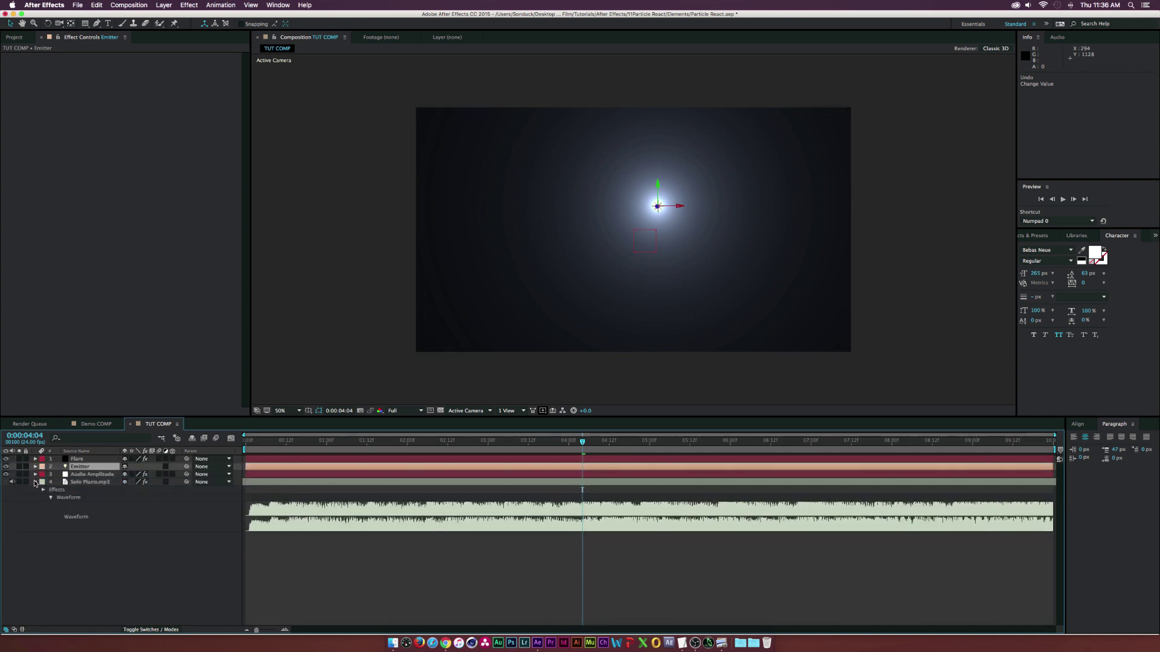
pyautogui.click(36, 482)
pyautogui.click(89, 482)
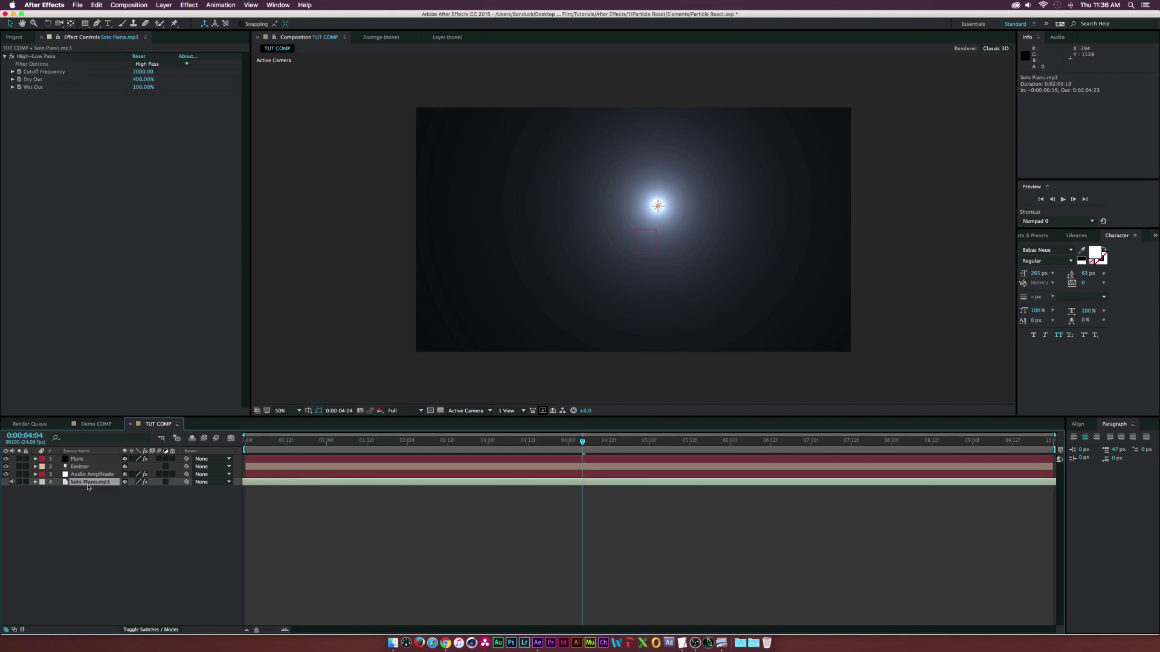
pyautogui.press('l')
pyautogui.press('l')
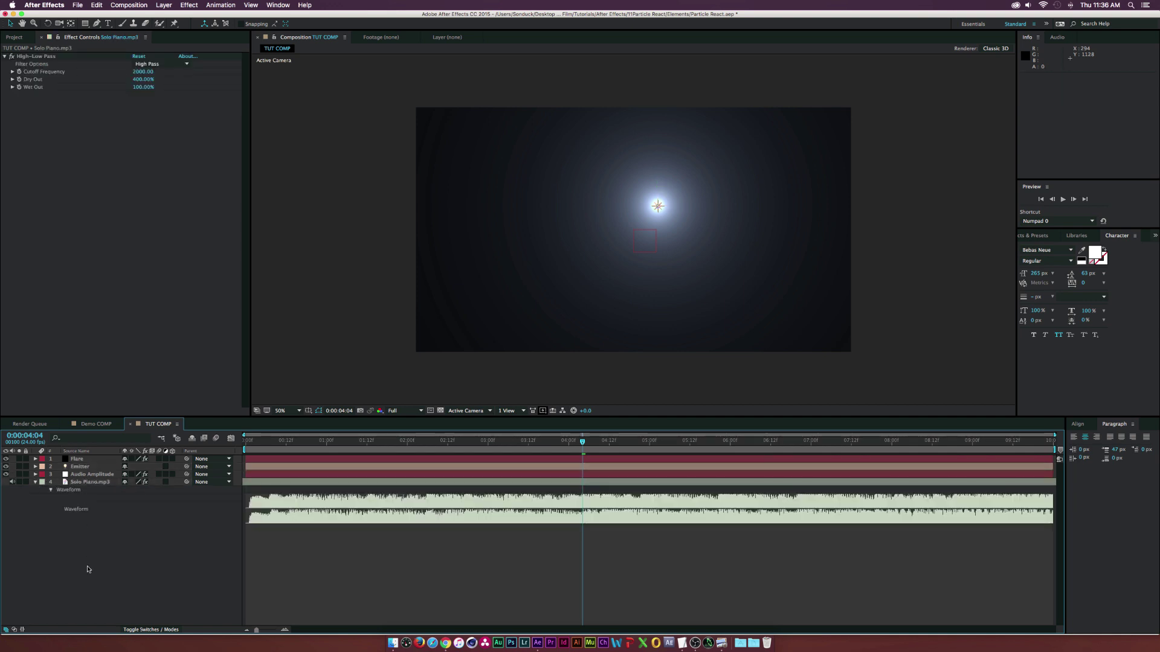
pyautogui.press('super+y')
pyautogui.write('Particular')
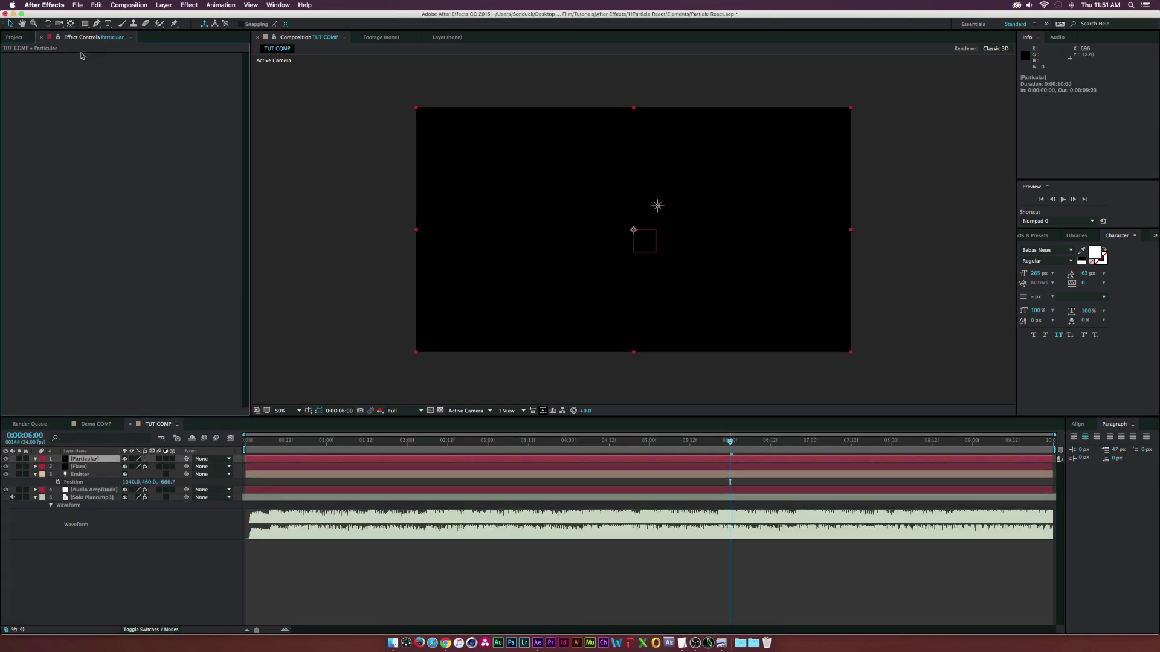
# Apply Trapcode Particular with Emitter Type Light(s), Velocity 0 and Velocity Random 0.
pyautogui.click(188, 5)
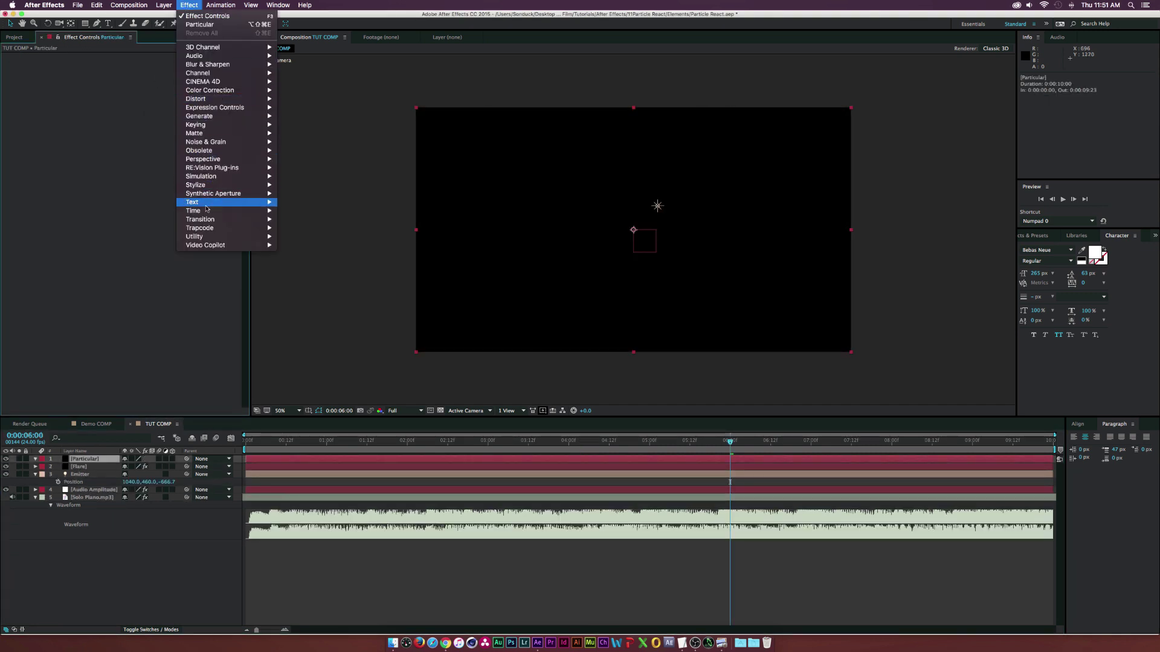
pyautogui.moveTo(207, 229)
pyautogui.click(300, 236)
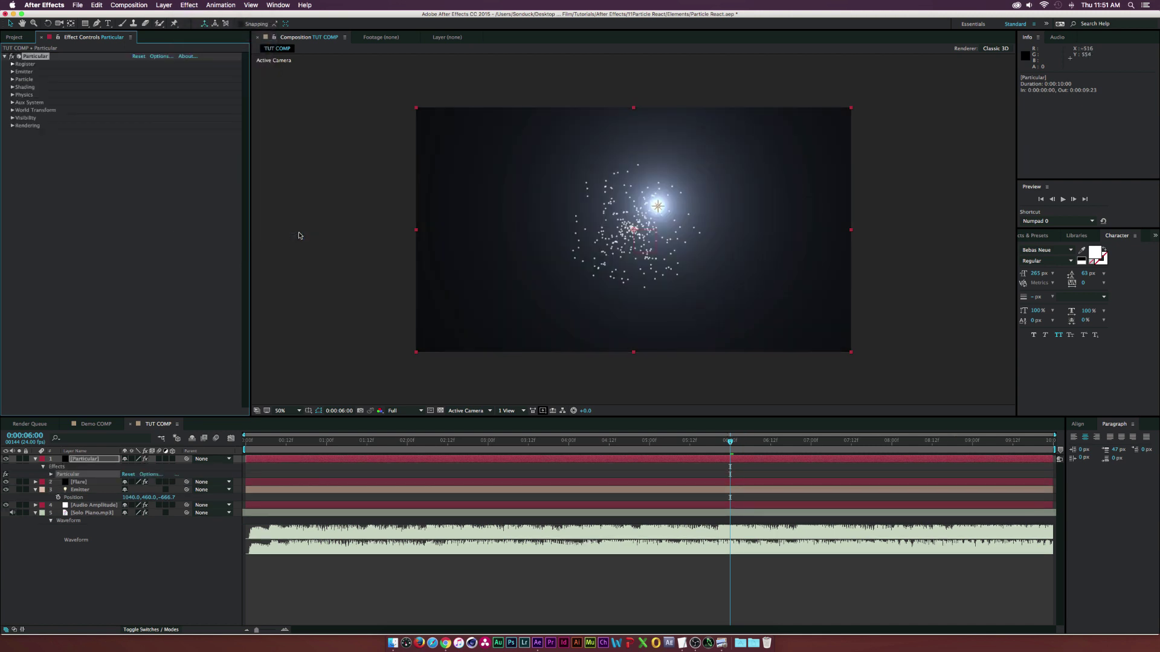
pyautogui.click(12, 72)
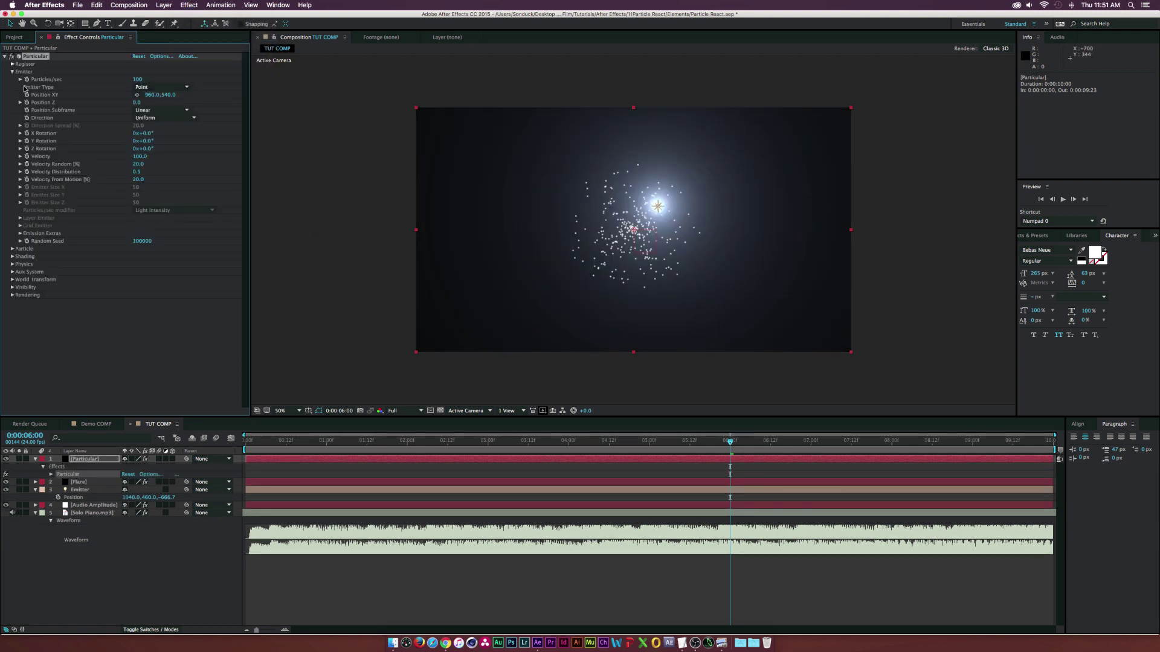
pyautogui.click(150, 88)
pyautogui.click(150, 130)
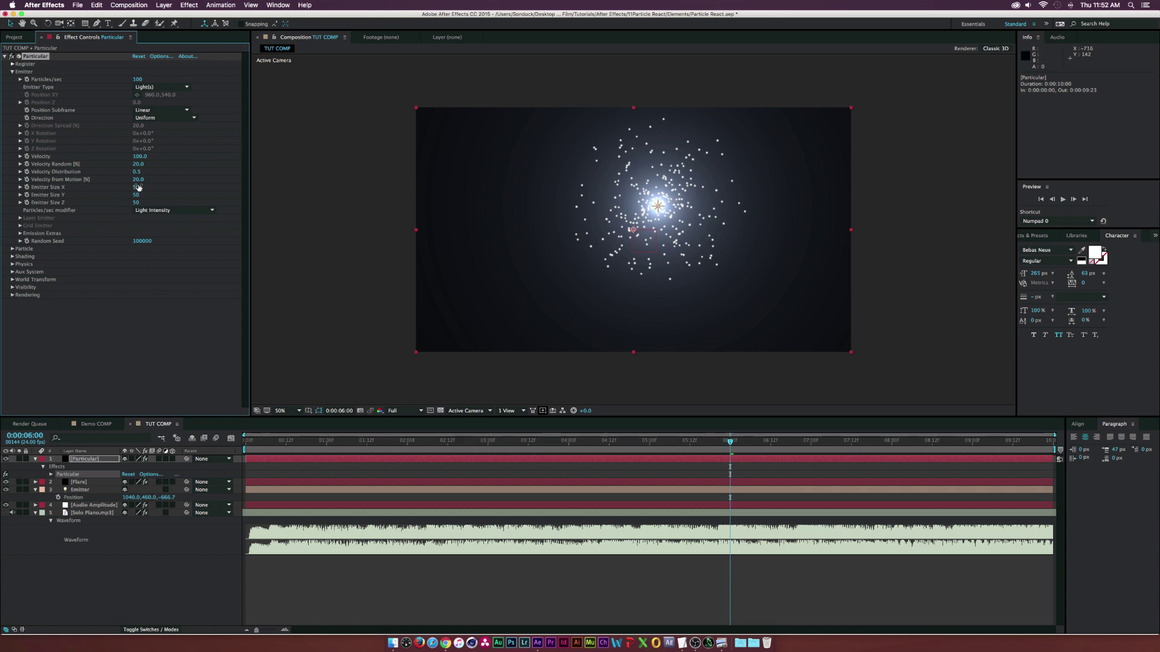
pyautogui.click(140, 156)
pyautogui.press('Tab')
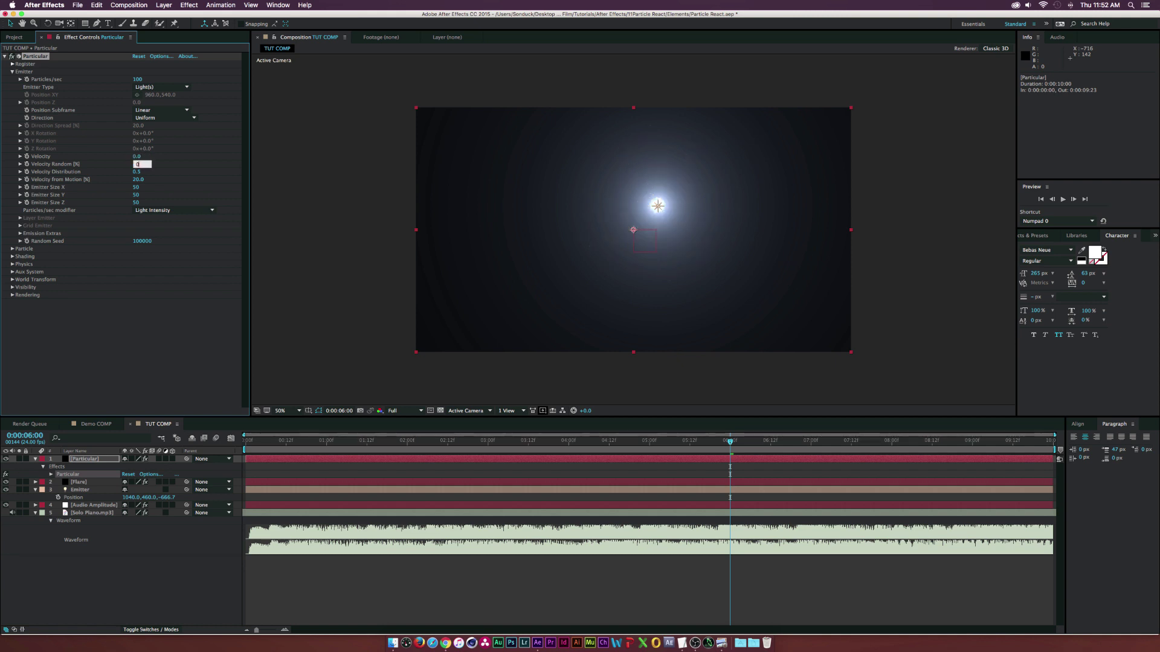
pyautogui.write('0')
pyautogui.press('Tab')
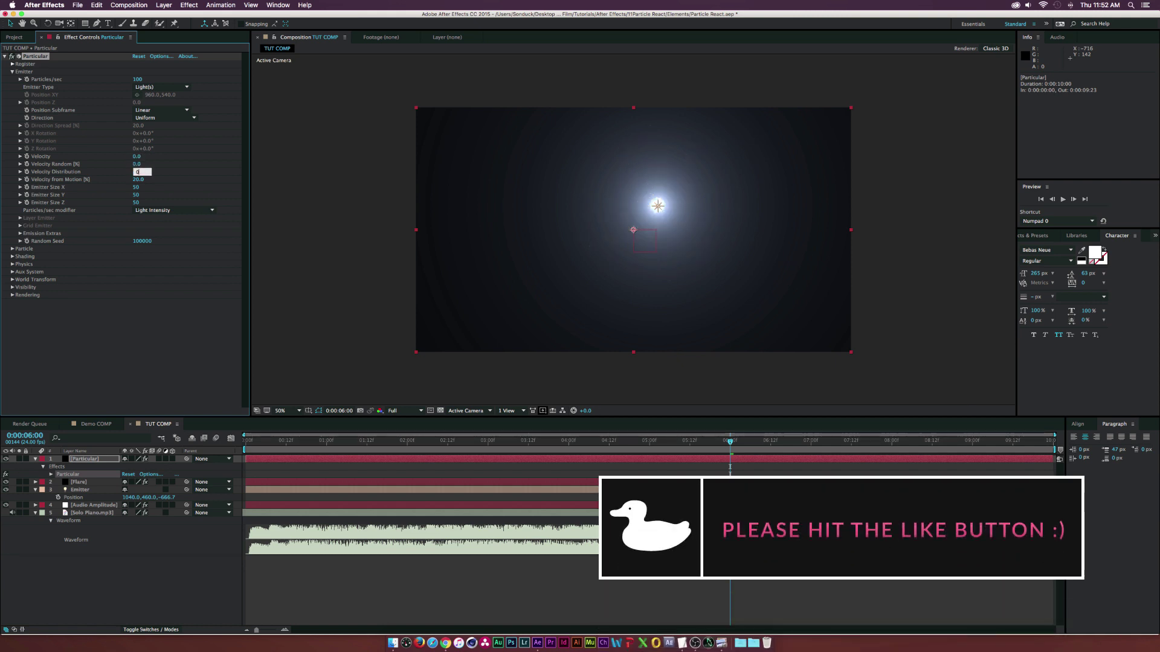
# Zero Velocity Distribution and Velocity from Motion, and size the emitter 140 × 153 × 64.
pyautogui.press('Tab')
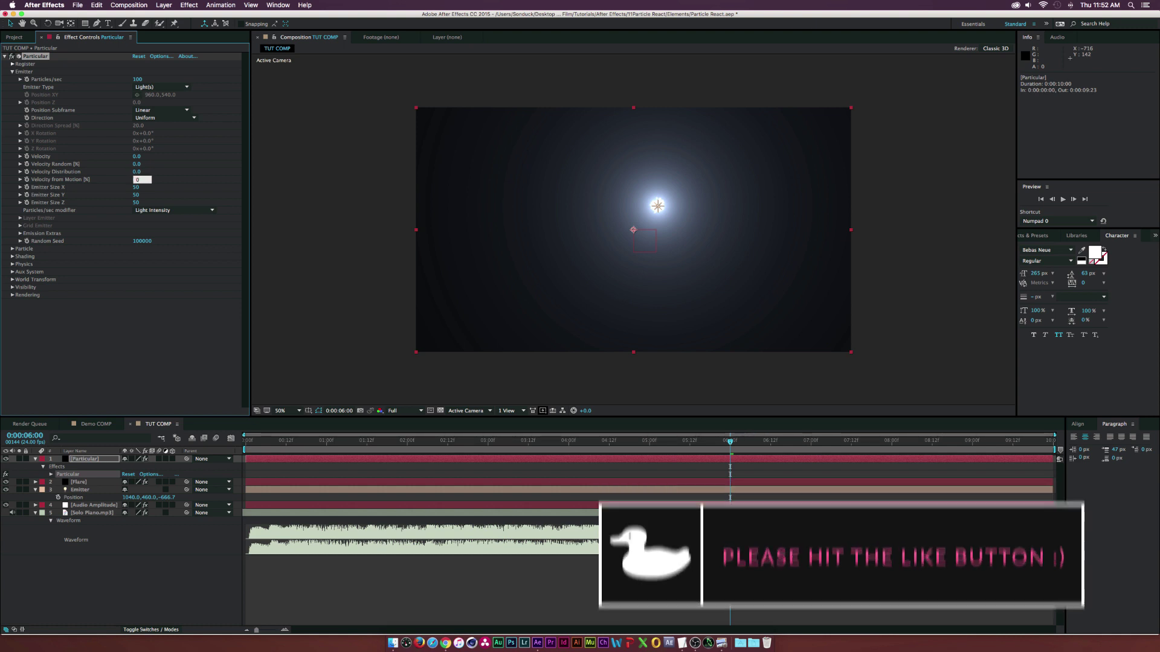
pyautogui.click(157, 332)
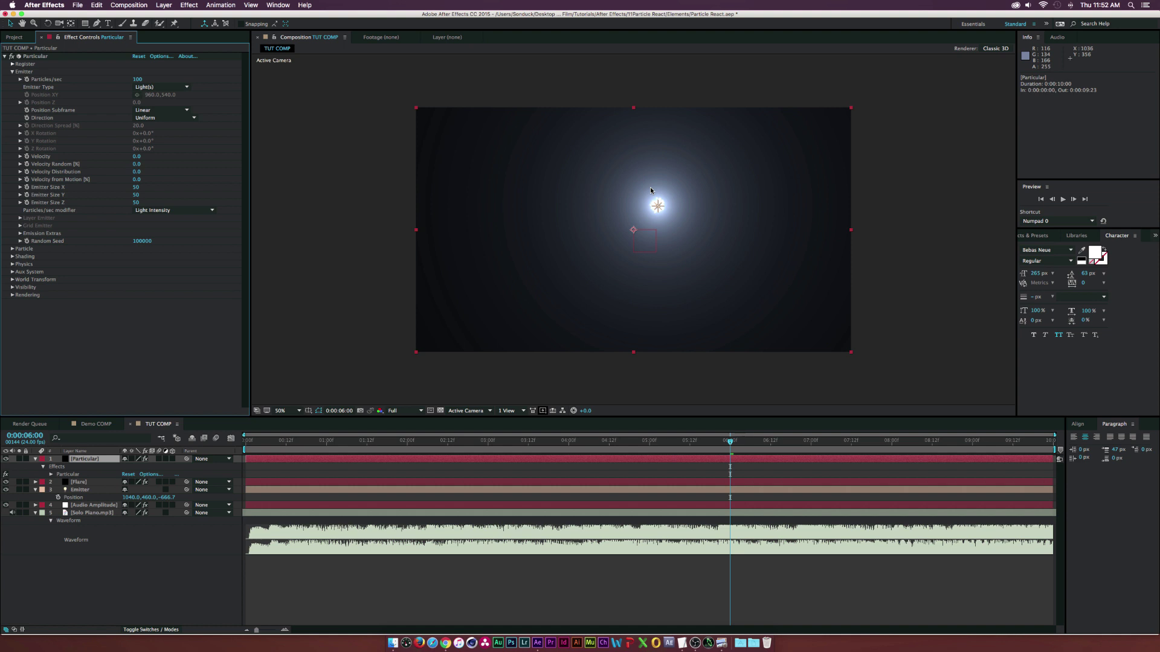
pyautogui.click(139, 187)
pyautogui.write('14')
pyautogui.press('Tab')
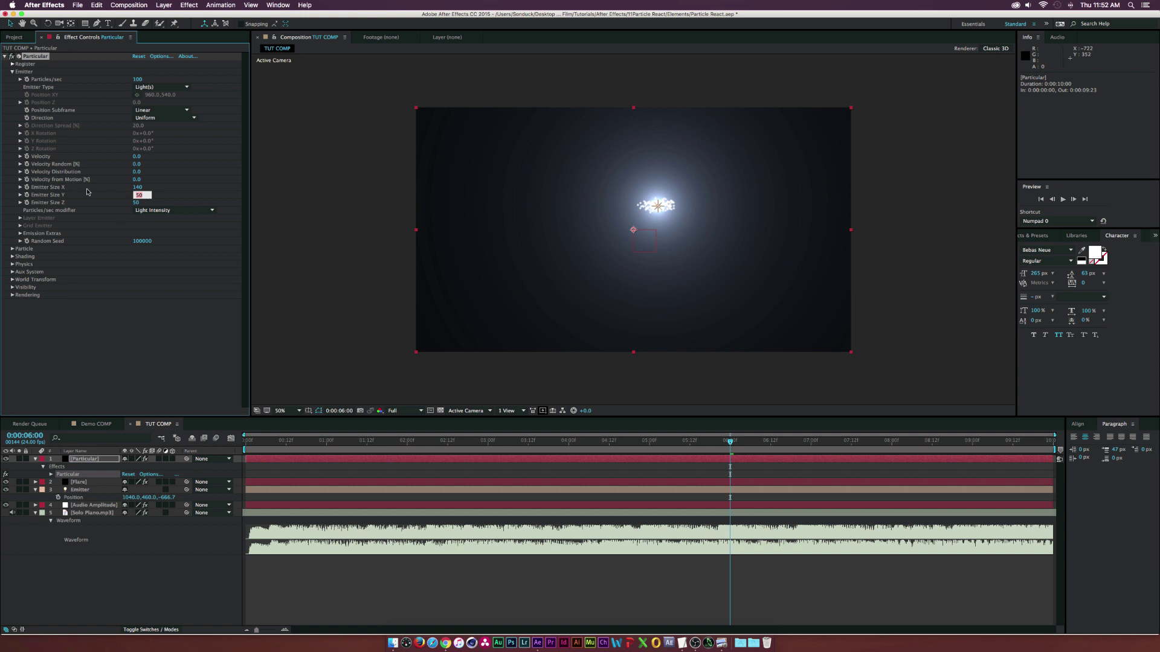
pyautogui.write('153')
pyautogui.press('Return')
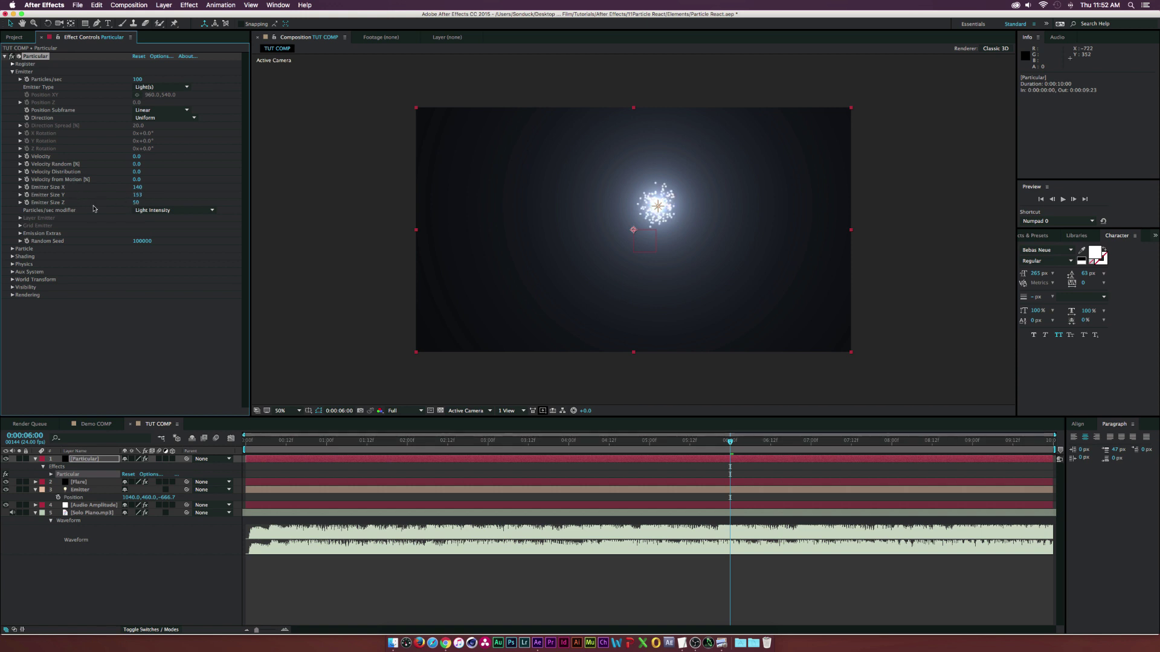
pyautogui.click(120, 339)
pyautogui.click(136, 203)
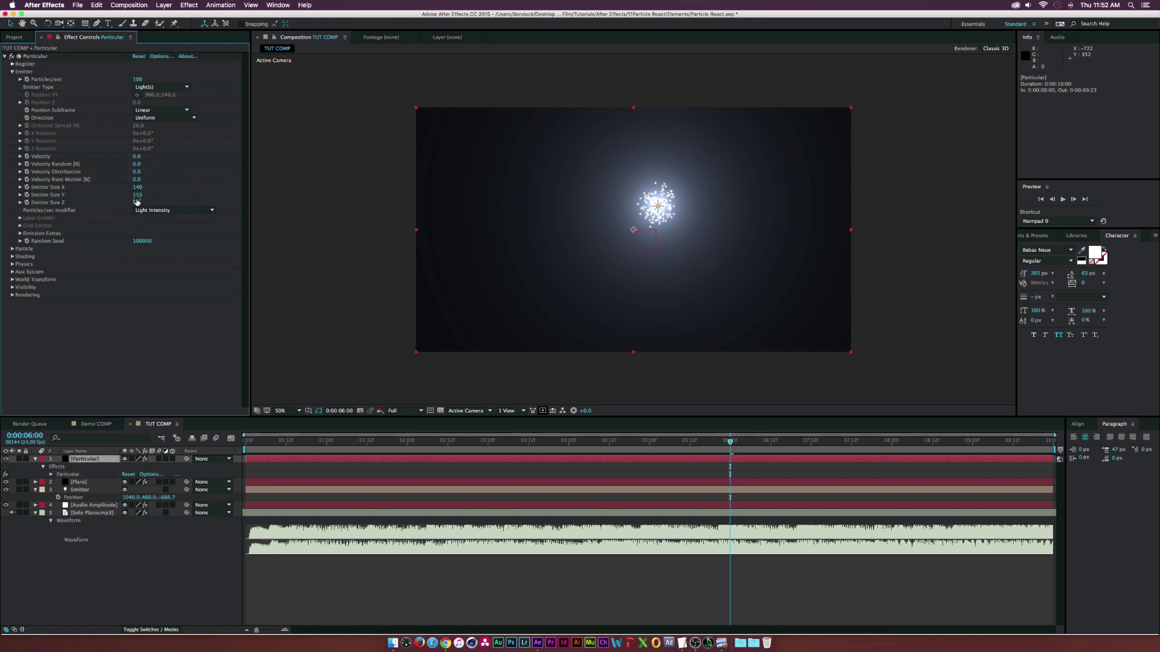
pyautogui.write('64')
pyautogui.press('Return')
# Keyframe the Emitter position from x 400 at the start to 1035.8 at six seconds, then play back the trail.
pyautogui.click(78, 490)
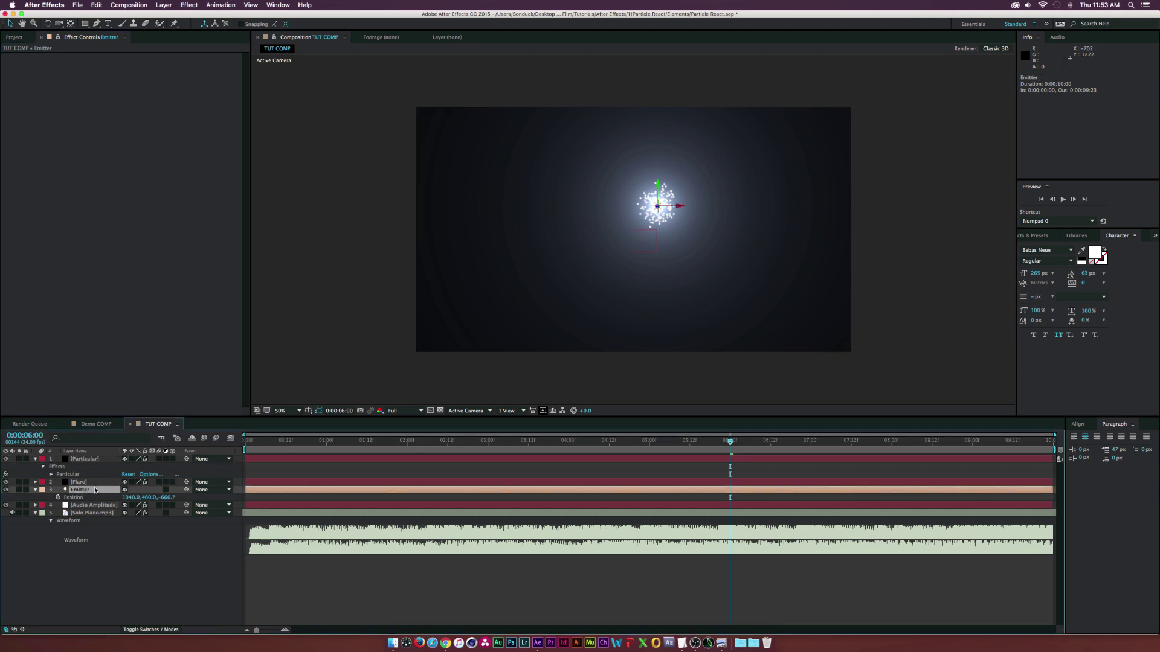
pyautogui.click(58, 497)
pyautogui.press('Home')
pyautogui.moveTo(137, 498); pyautogui.dragTo(109, 497)
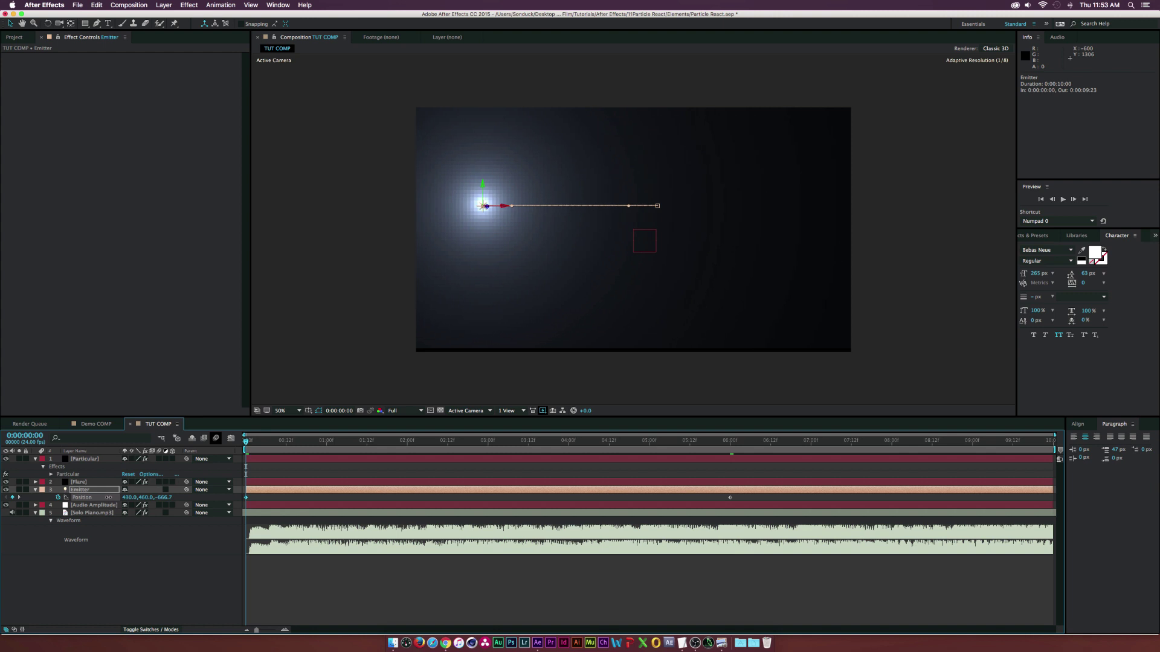
pyautogui.moveTo(253, 437); pyautogui.dragTo(572, 440)
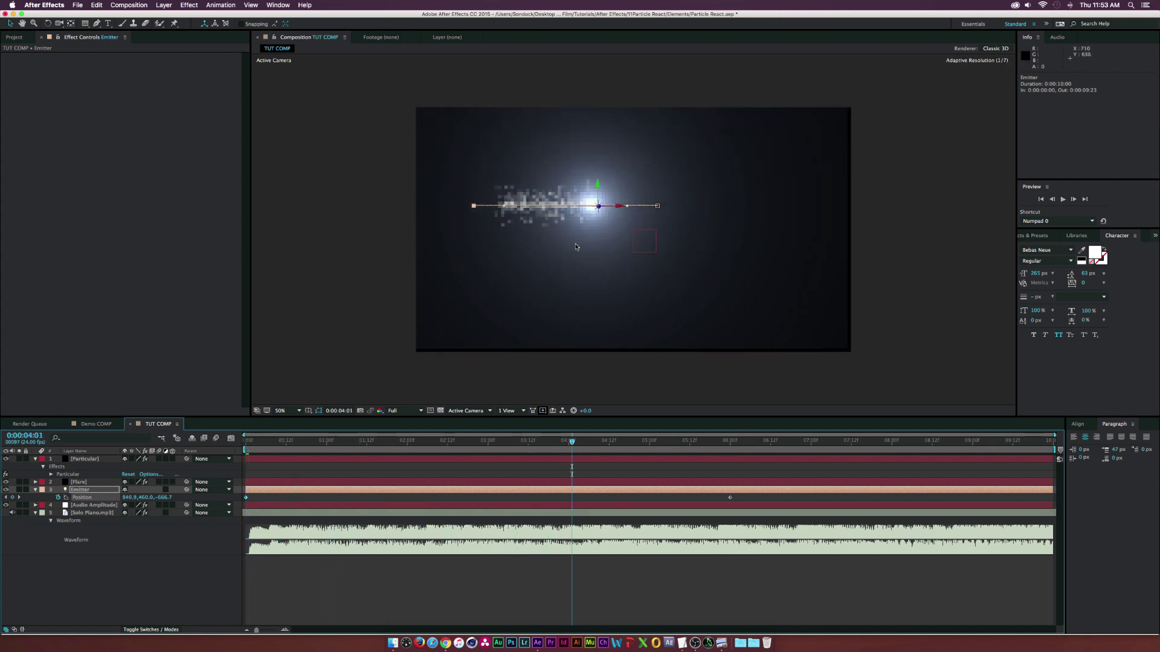
pyautogui.press('space')
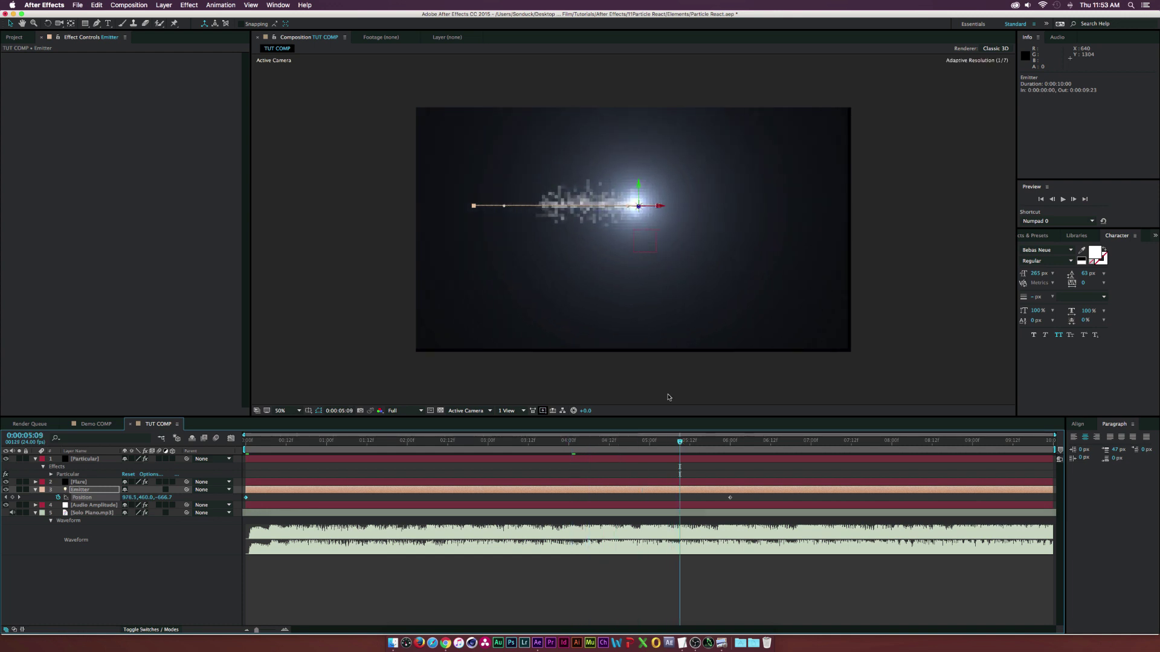
pyautogui.click(727, 442)
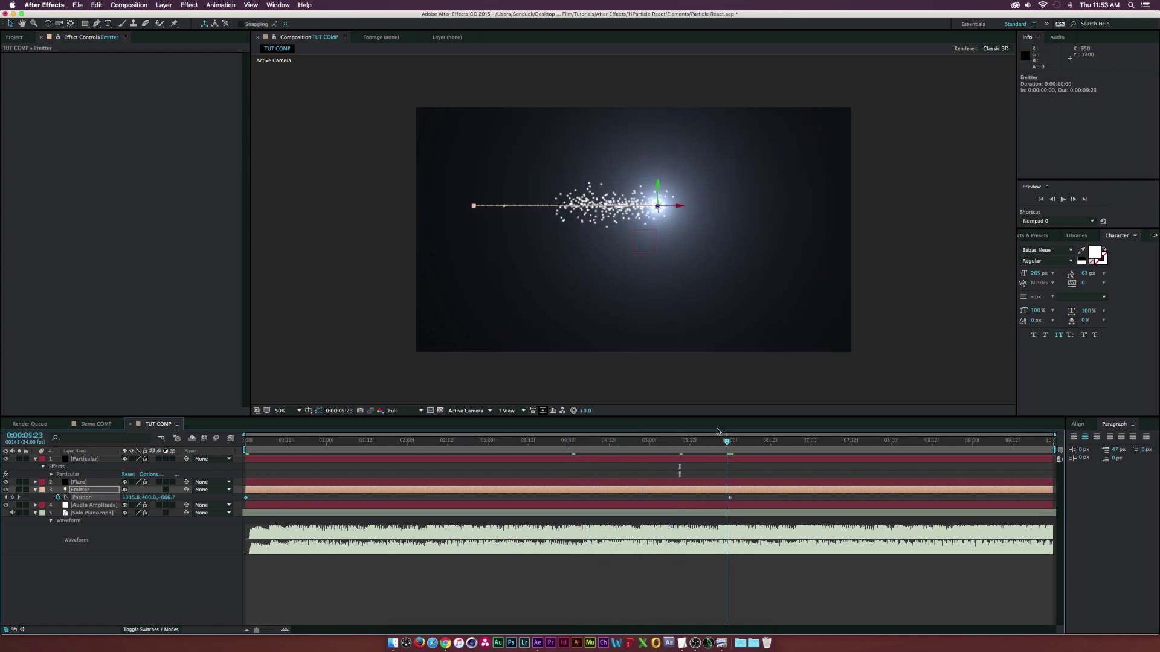
pyautogui.click(87, 460)
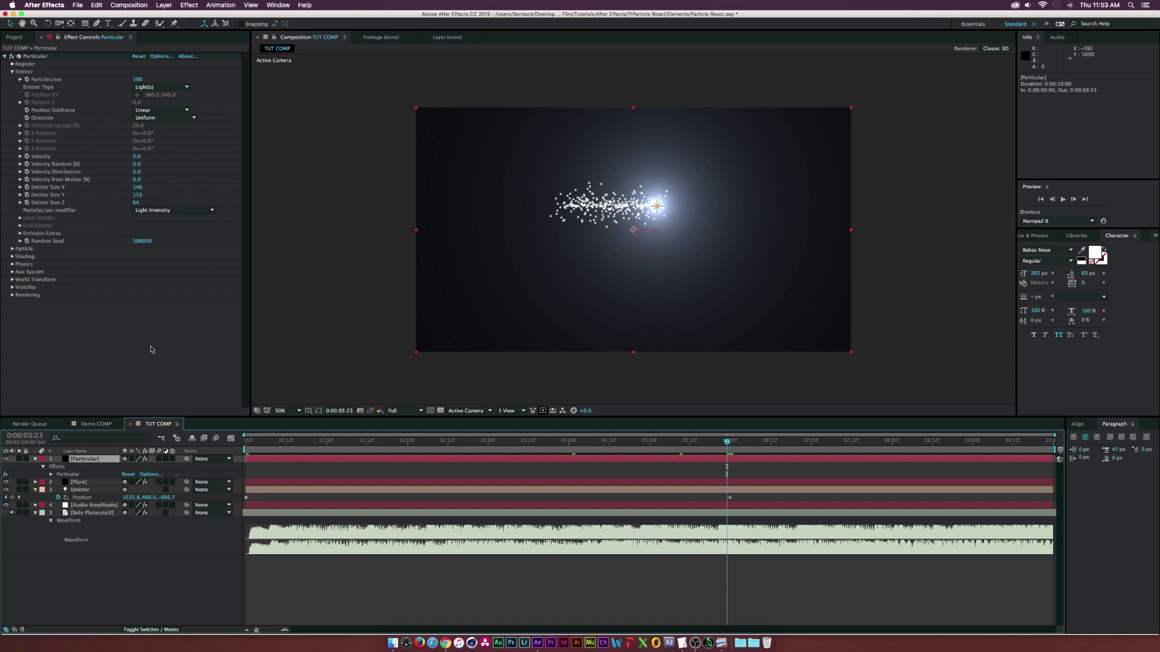
pyautogui.click(12, 248)
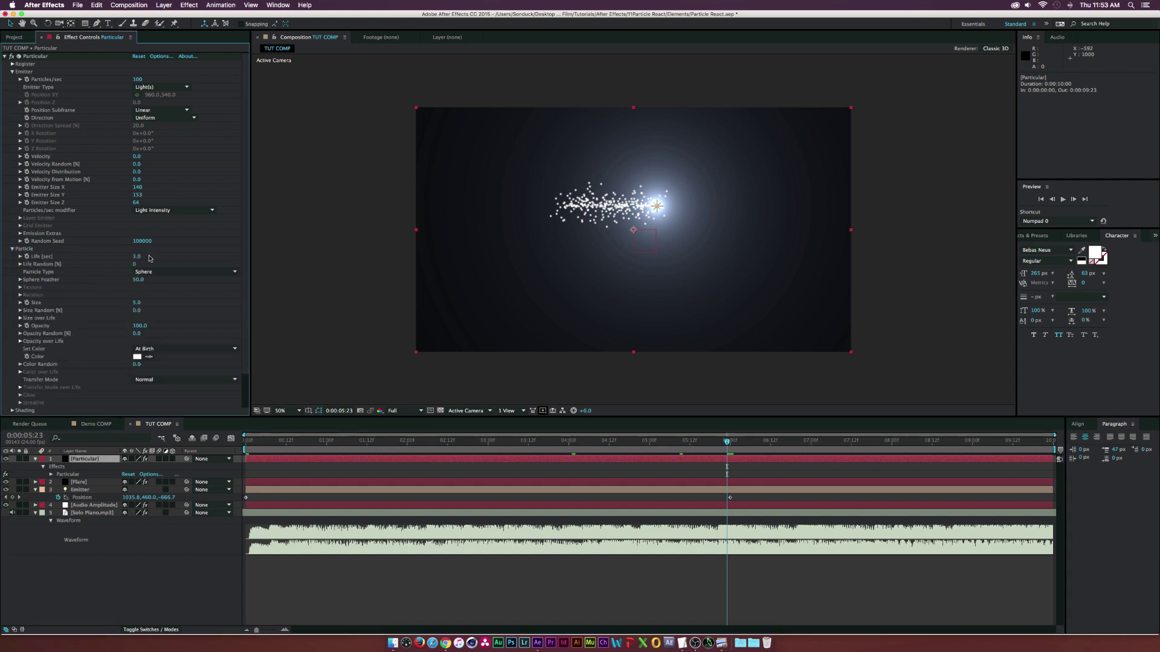
pyautogui.click(135, 256)
pyautogui.write('1.2')
pyautogui.press('Return')
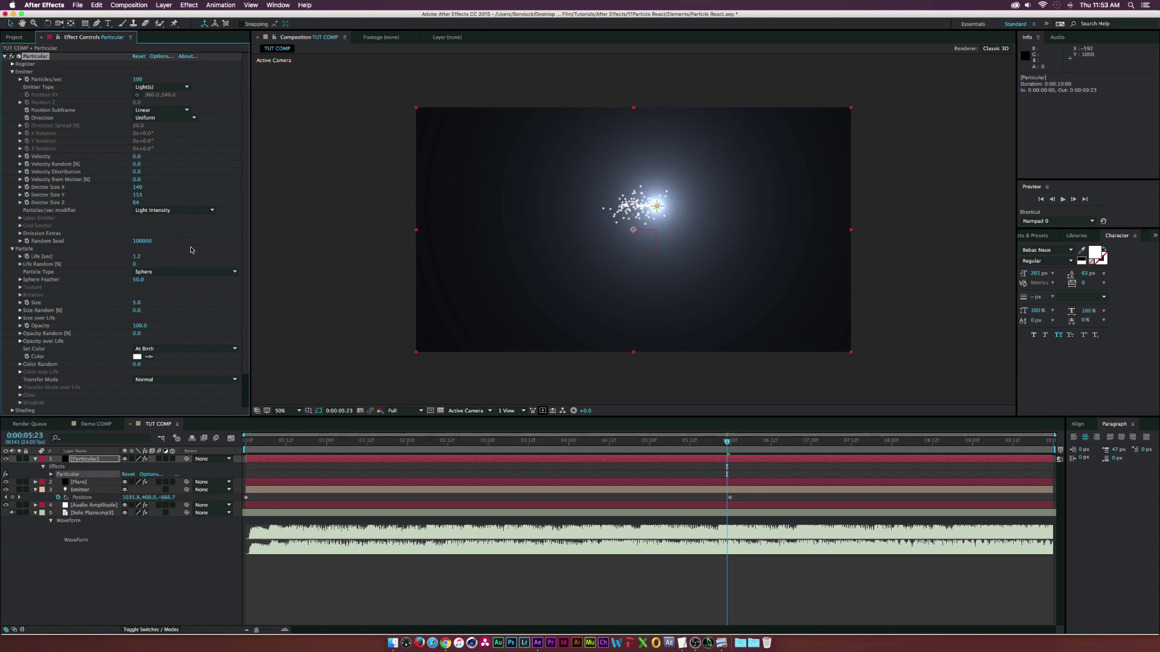
pyautogui.click(136, 302)
pyautogui.write('.1')
pyautogui.press('Return')
pyautogui.click(138, 79)
pyautogui.write('1')
pyautogui.press('Return')
pyautogui.press('.')
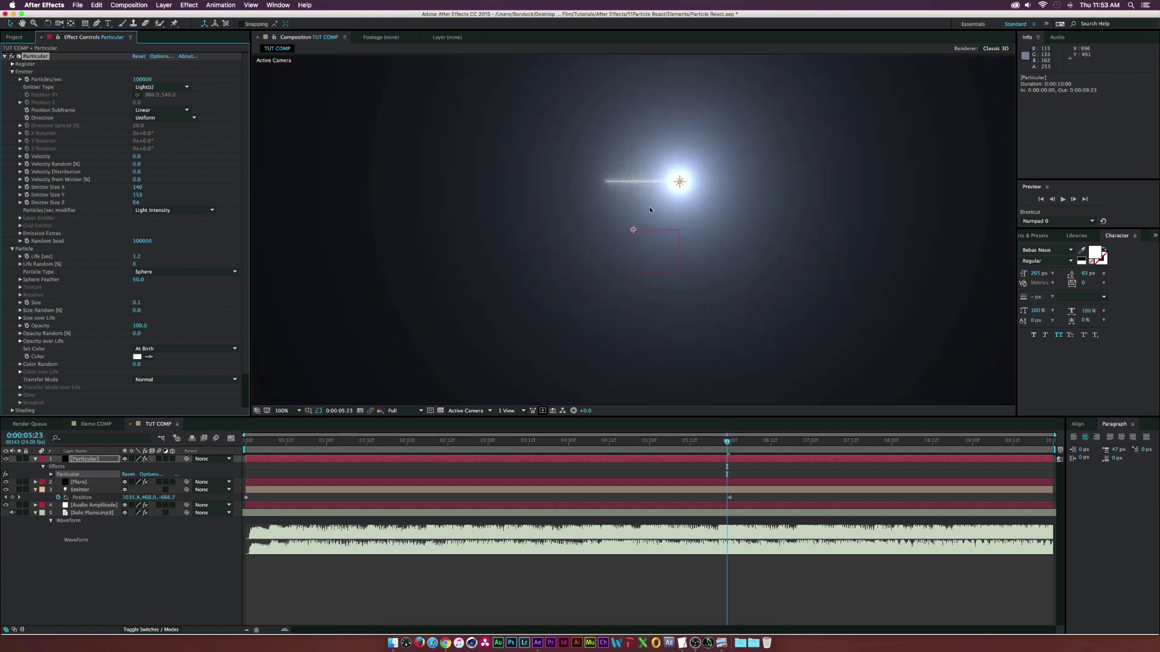
pyautogui.press(',')
pyautogui.press('.')
pyautogui.press(',')
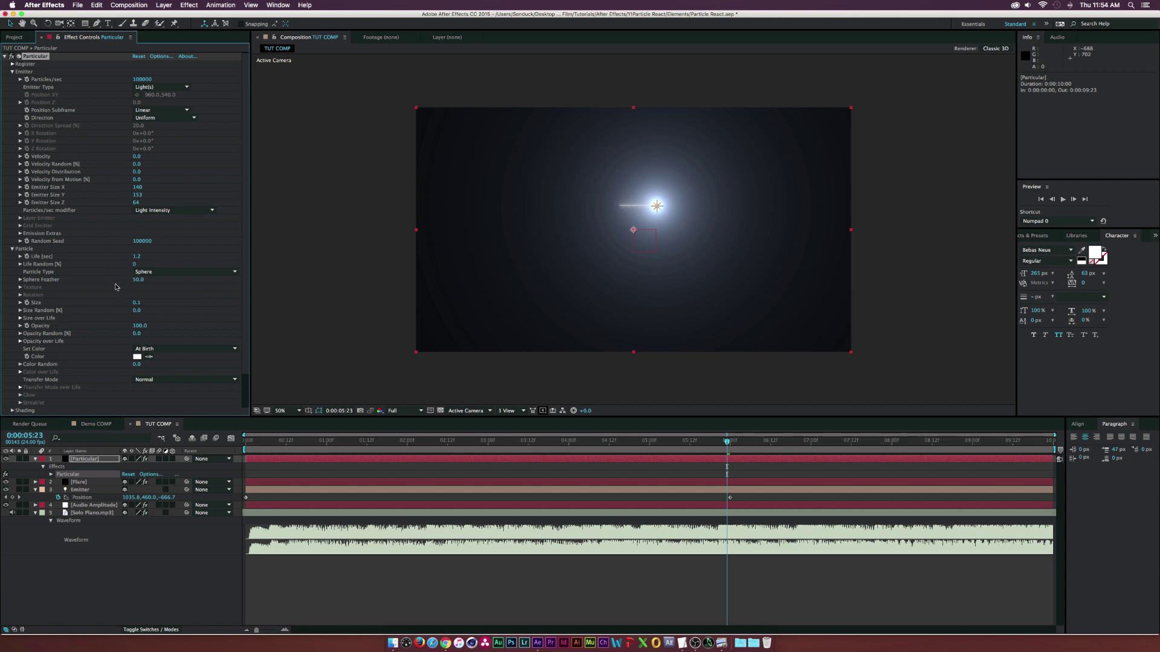
# Set Particular's Size Random and Opacity Random both to 100.
pyautogui.scroll(-1, 115, 288)
pyautogui.scroll(-1, 136, 293)
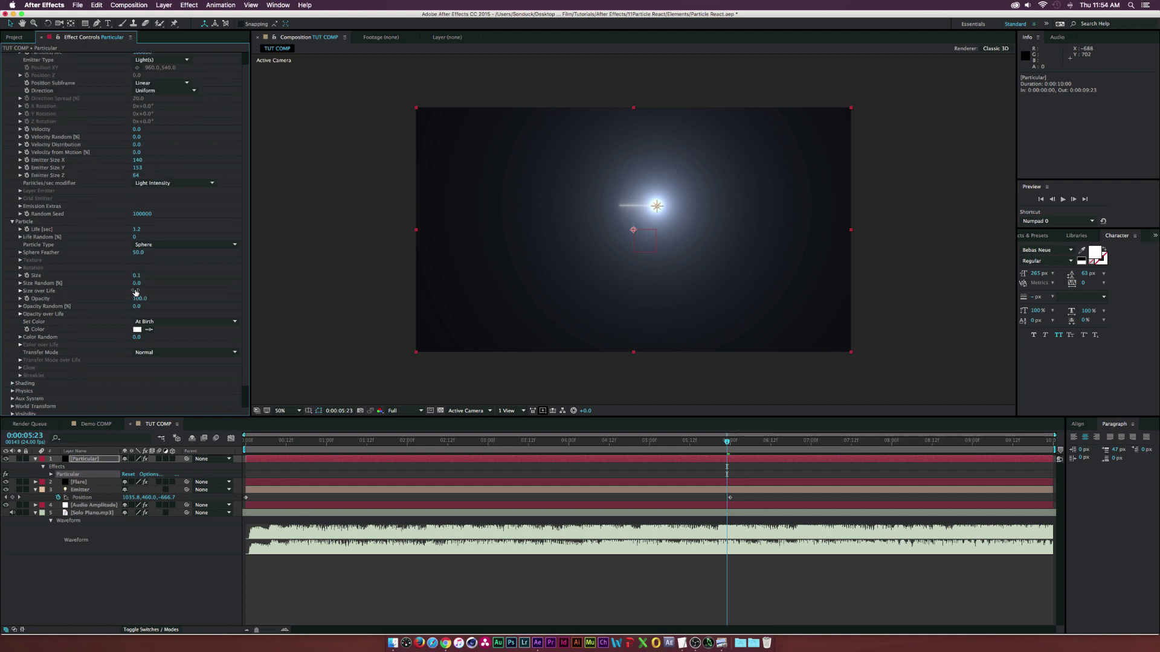
pyautogui.click(136, 282)
pyautogui.write('100')
pyautogui.press('Return')
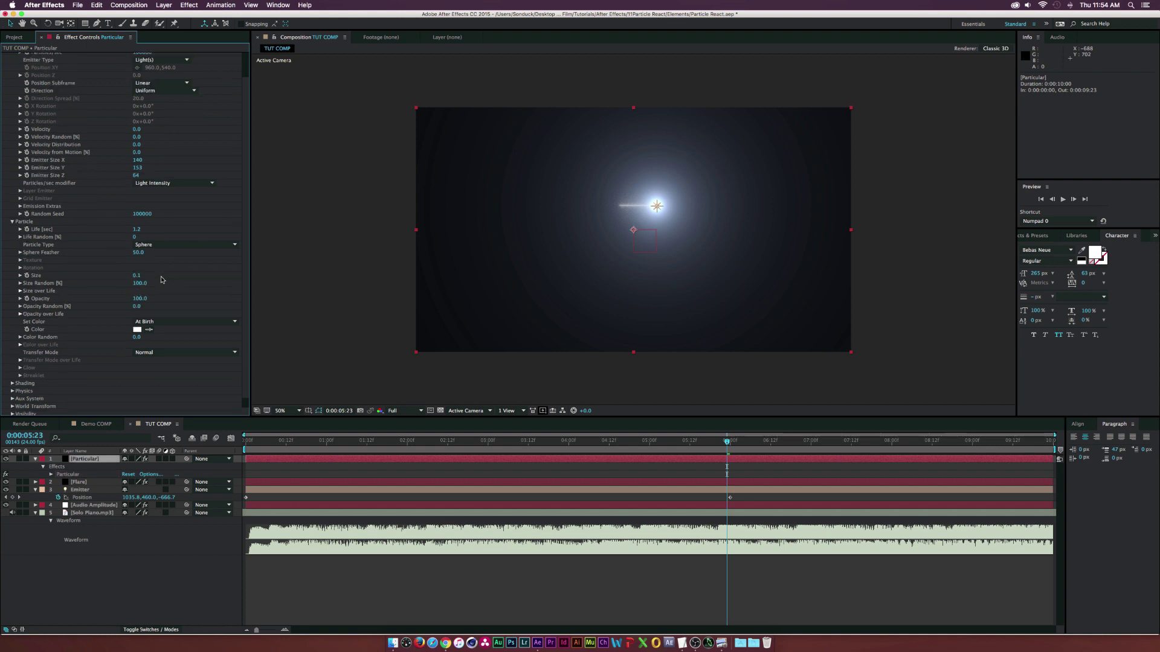
pyautogui.click(137, 306)
pyautogui.write('100')
pyautogui.press('Return')
# Set particle colour to Over Life and the Transfer Mode to Add.
pyautogui.click(158, 322)
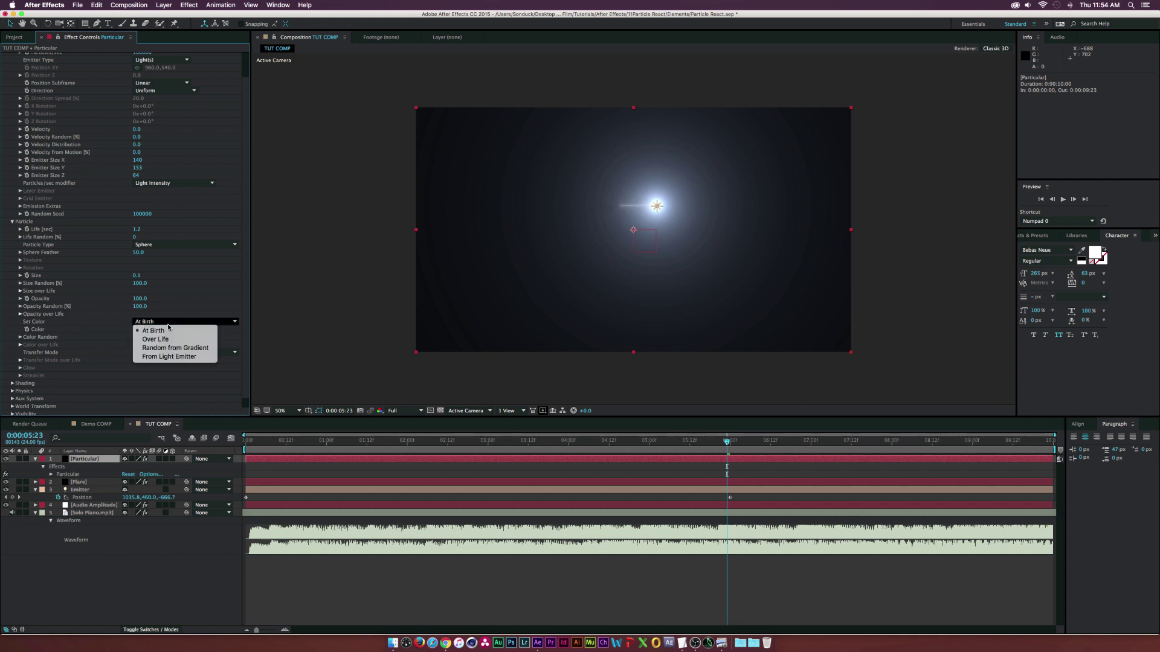
pyautogui.click(166, 342)
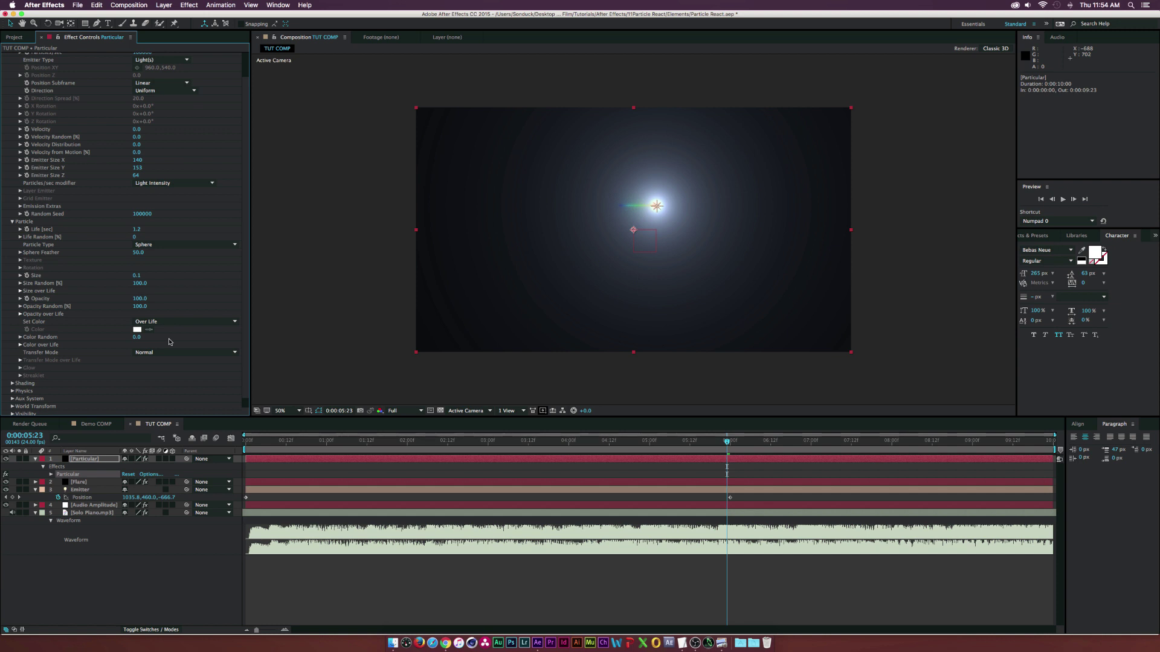
pyautogui.click(21, 345)
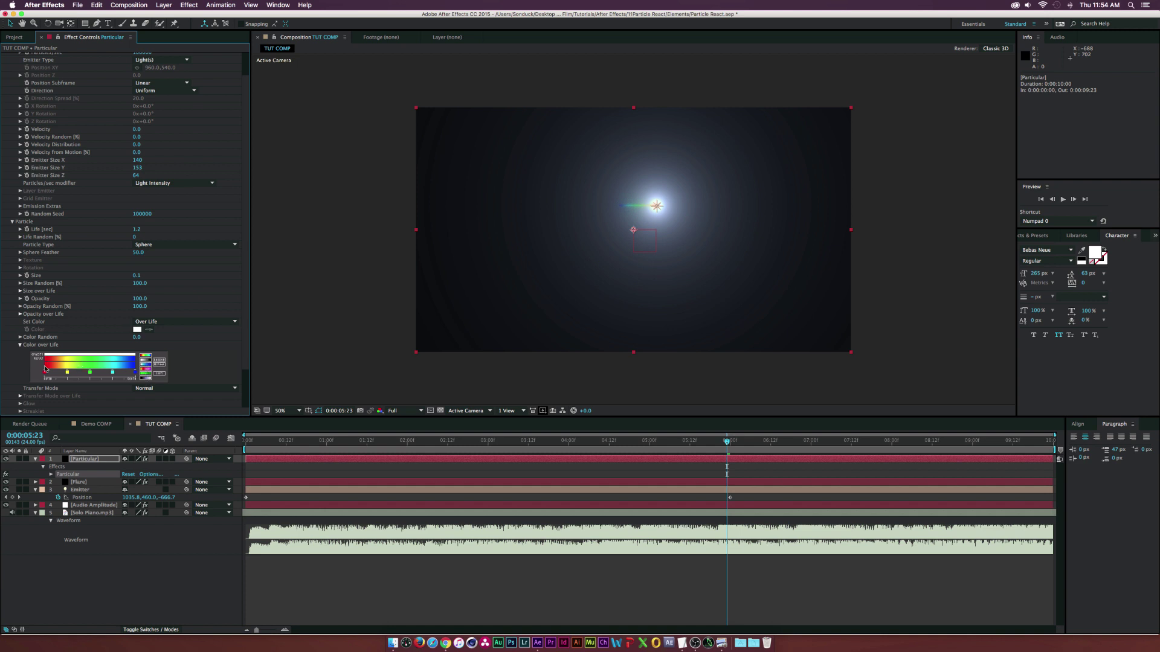
pyautogui.click(20, 345)
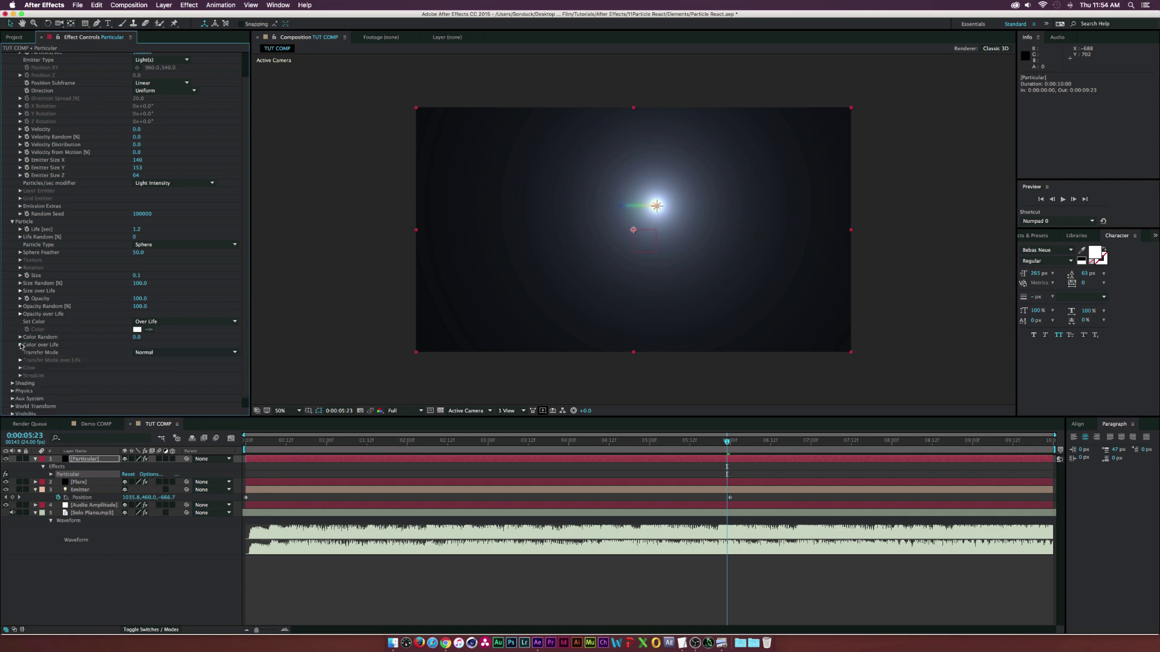
pyautogui.click(134, 352)
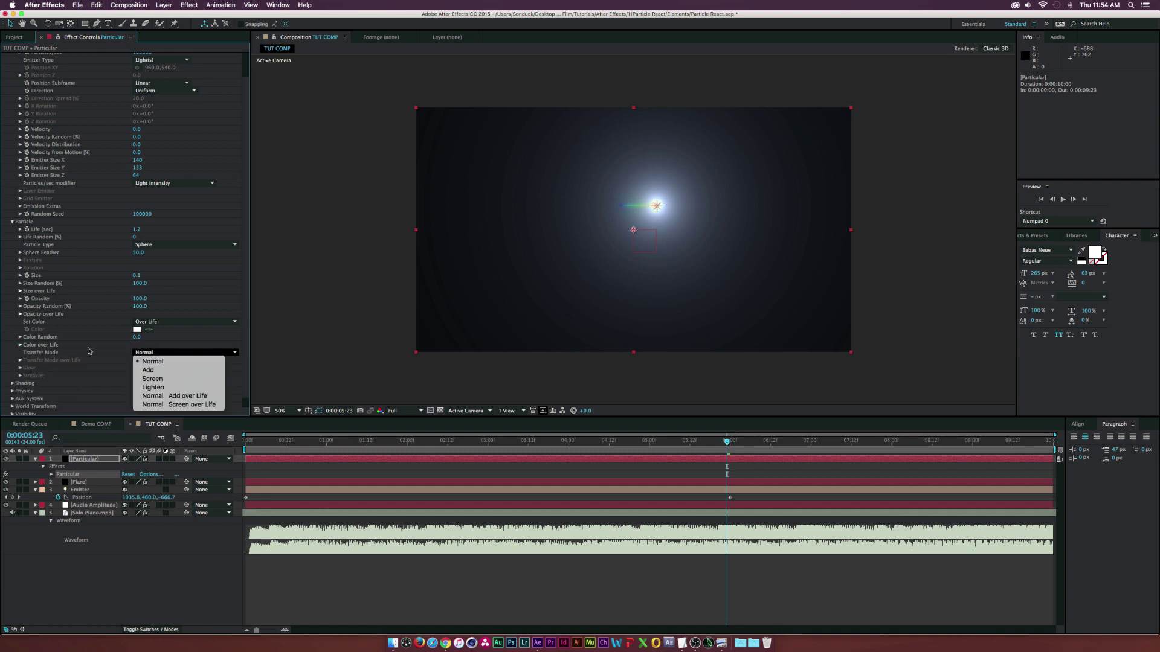
pyautogui.click(145, 370)
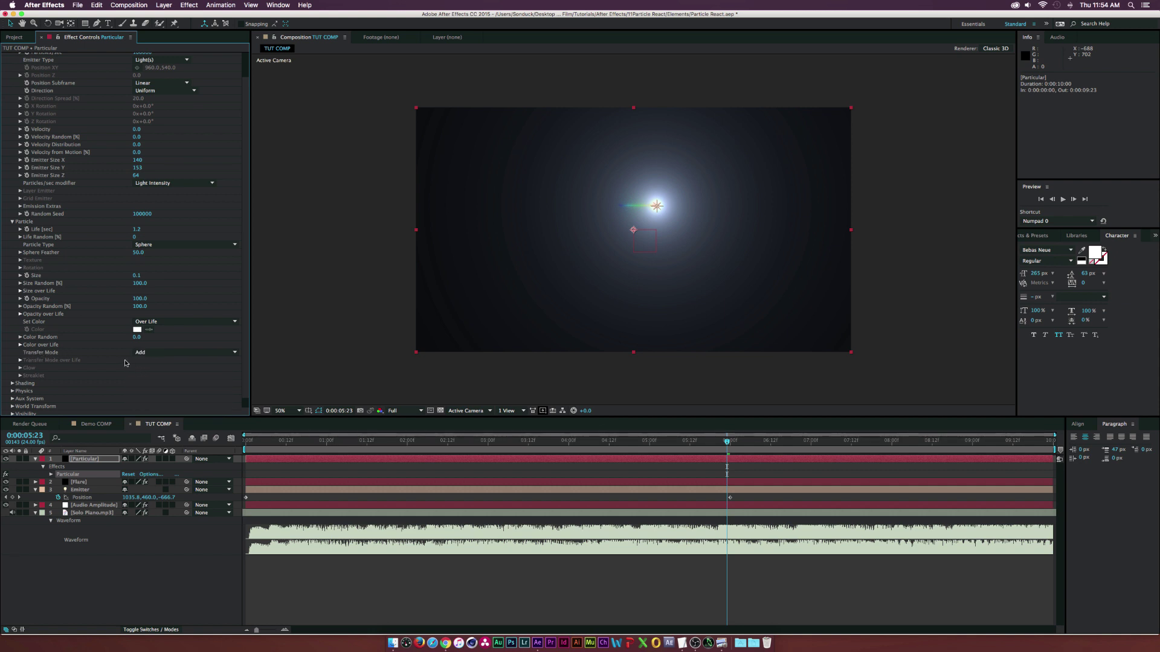
pyautogui.scroll(-1, 84, 355)
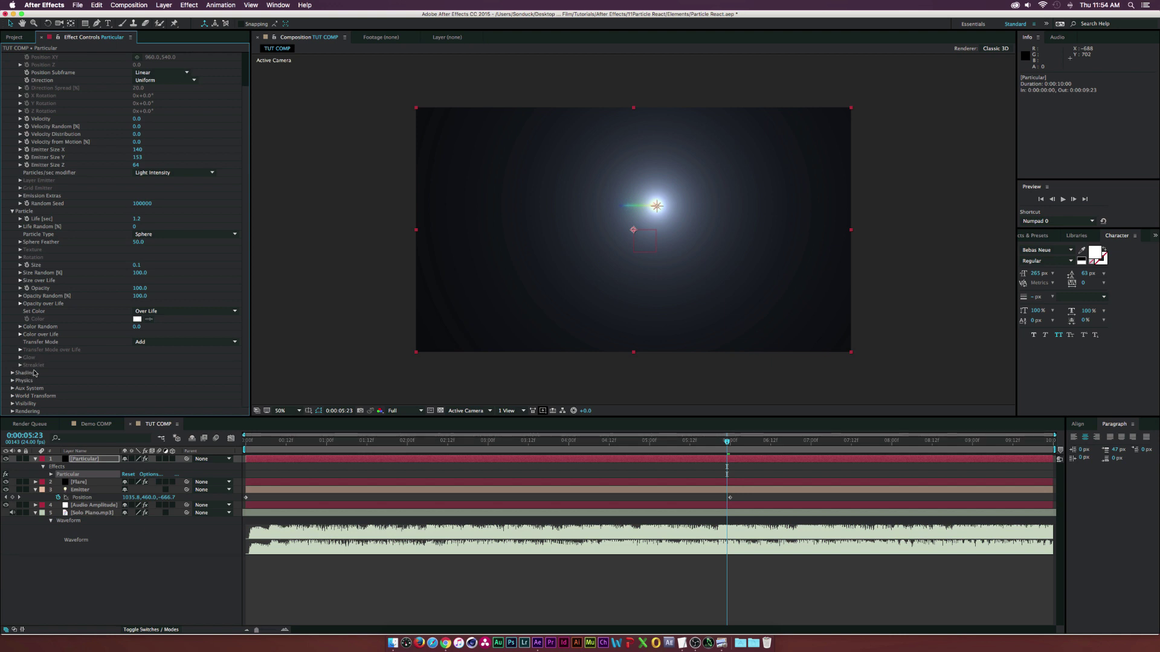
# Make the Aux System emit continuously with size 0.5 and Emit Probability 32.
pyautogui.click(18, 388)
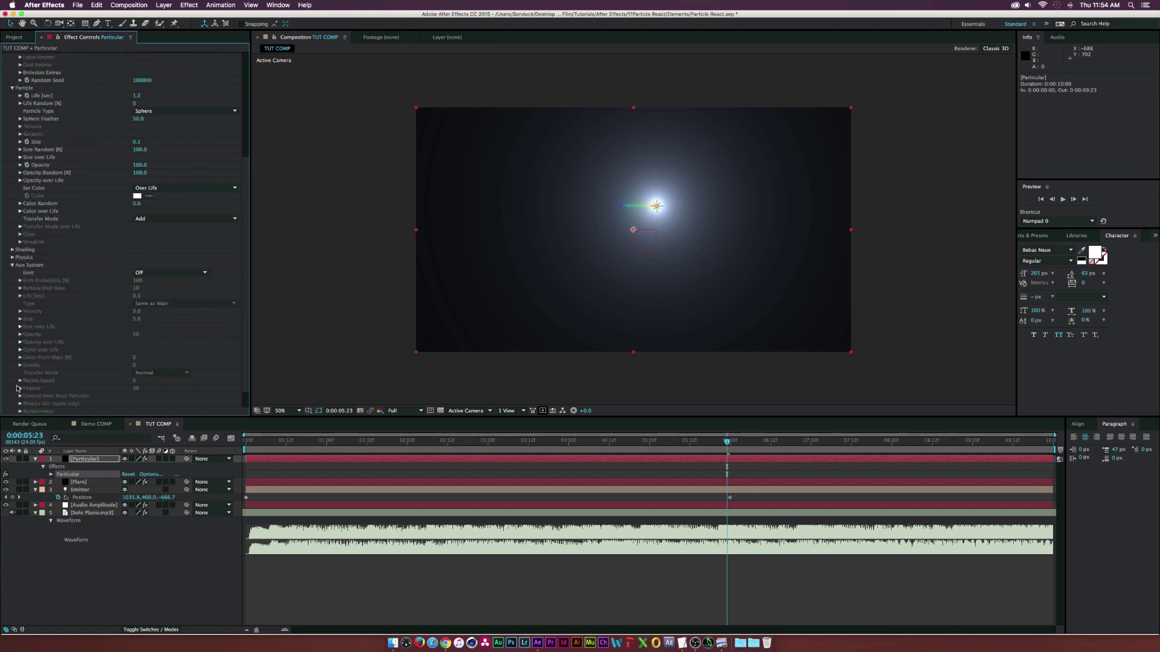
pyautogui.click(134, 273)
pyautogui.click(143, 296)
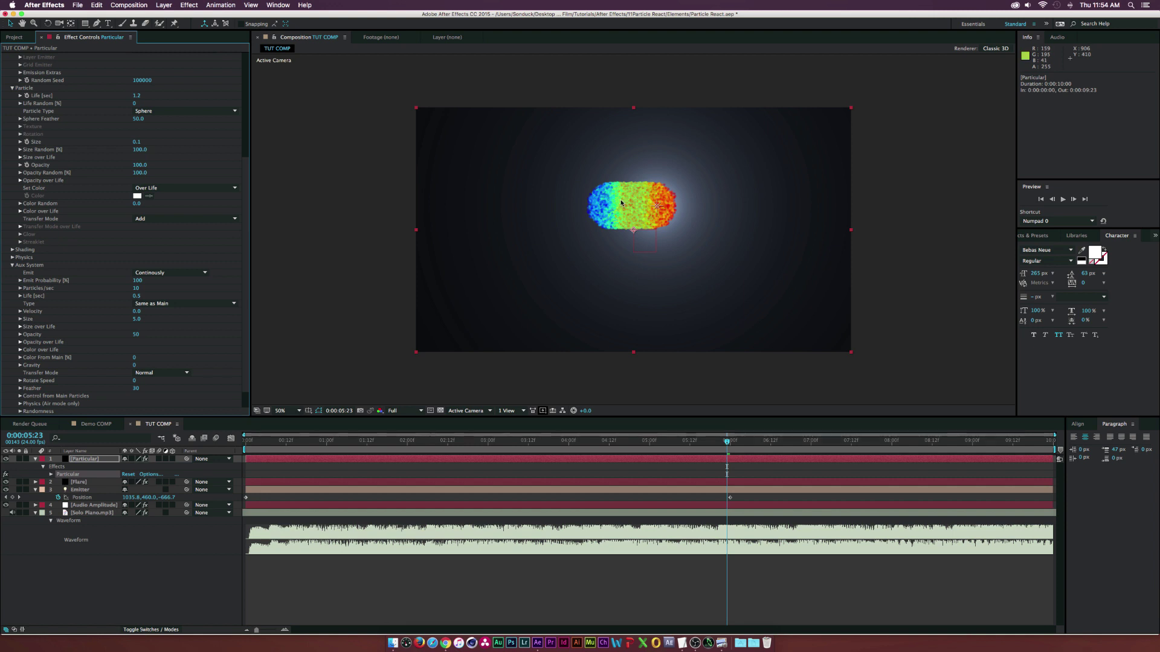
pyautogui.click(136, 319)
pyautogui.write('.5')
pyautogui.press('Return')
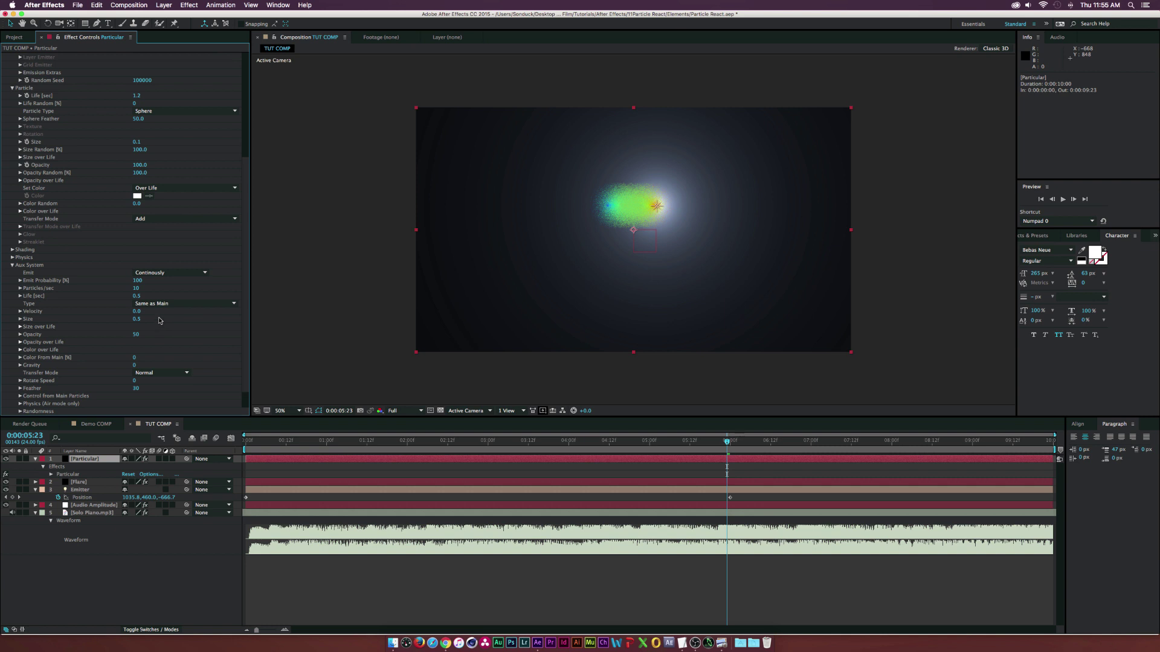
pyautogui.click(138, 281)
pyautogui.write('32')
pyautogui.press('Return')
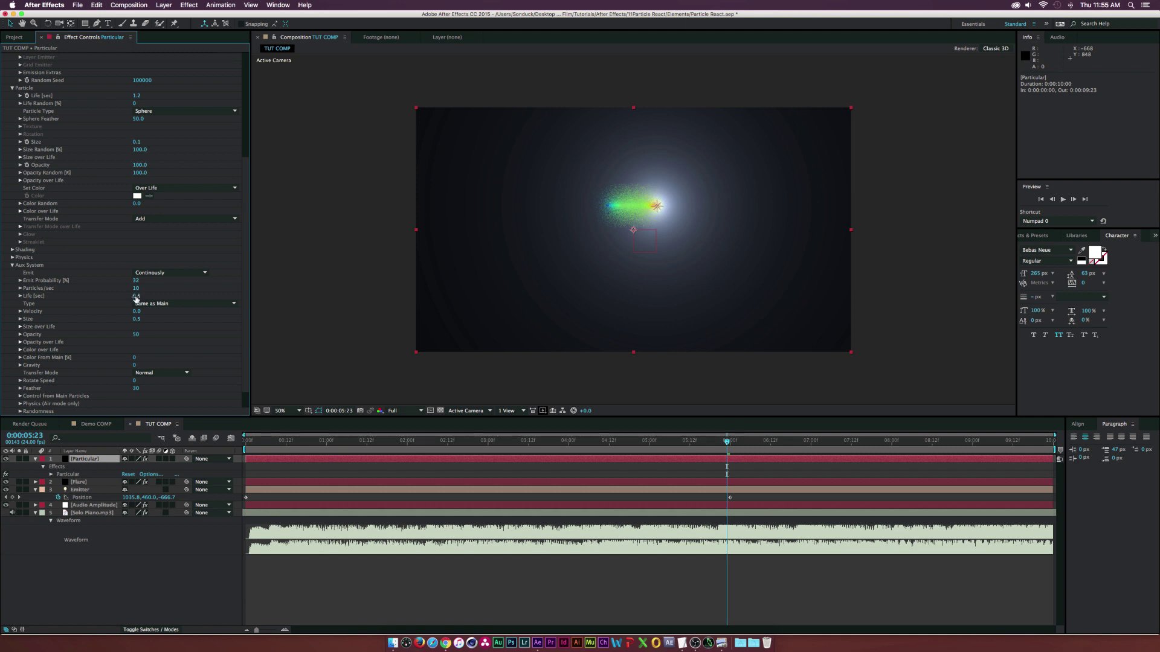
# Give aux particles opacity 10, Color From Main 41, Add transfer mode and Feather 100.
pyautogui.click(136, 335)
pyautogui.write('10')
pyautogui.press('Return')
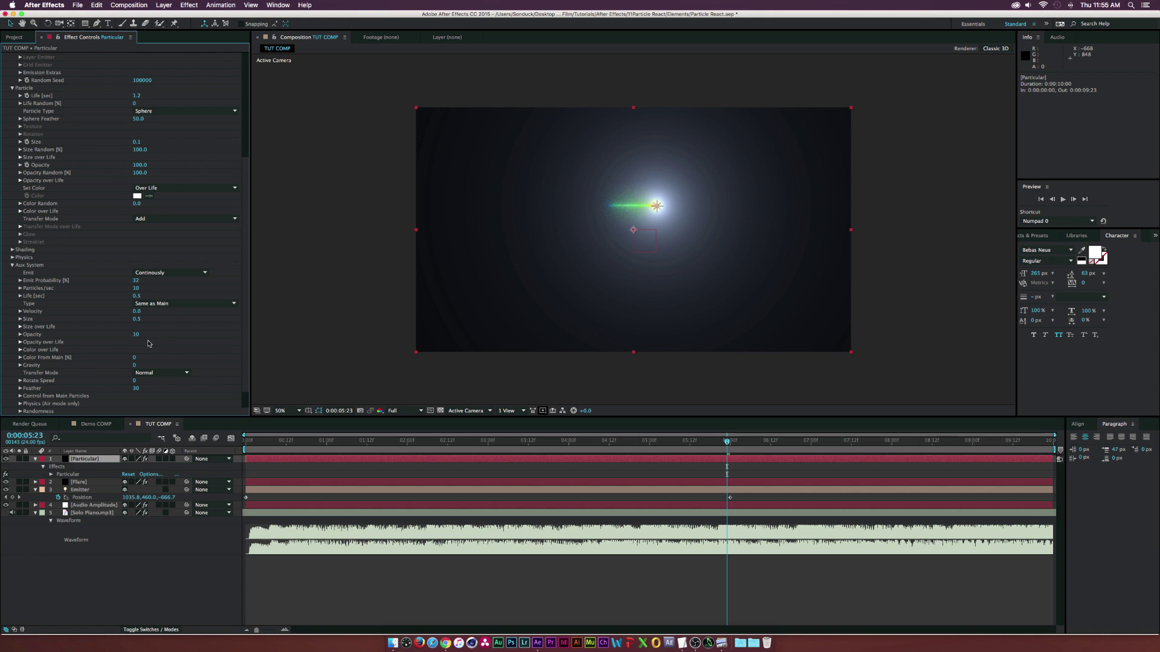
pyautogui.click(134, 360)
pyautogui.write('41')
pyautogui.press('Return')
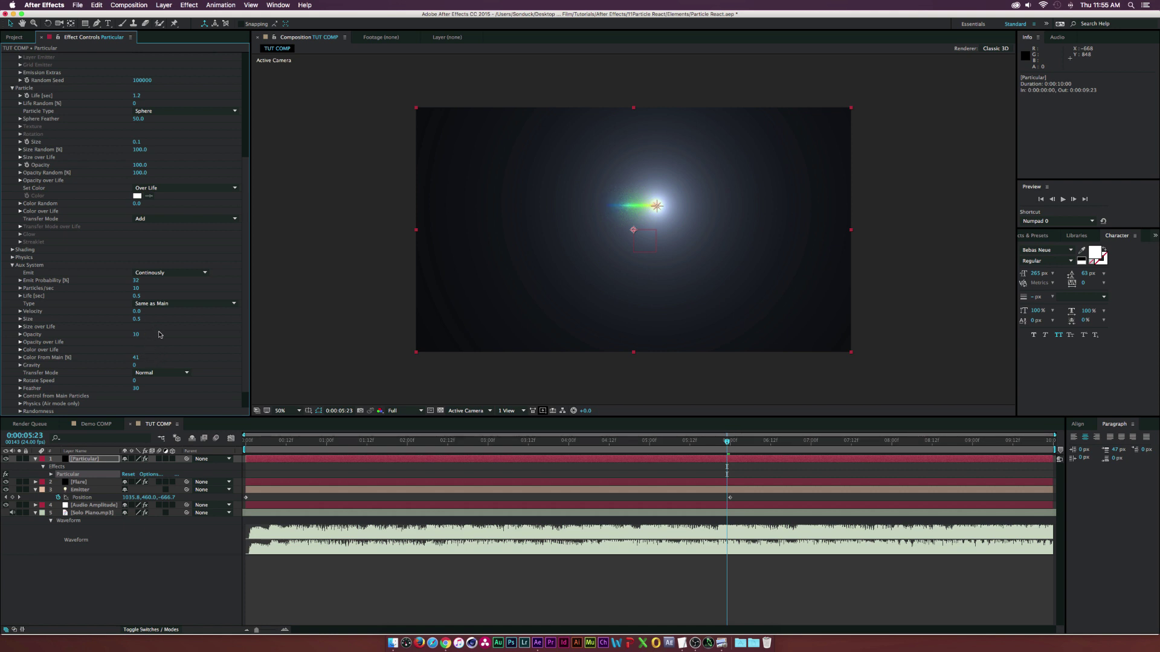
pyautogui.click(21, 350)
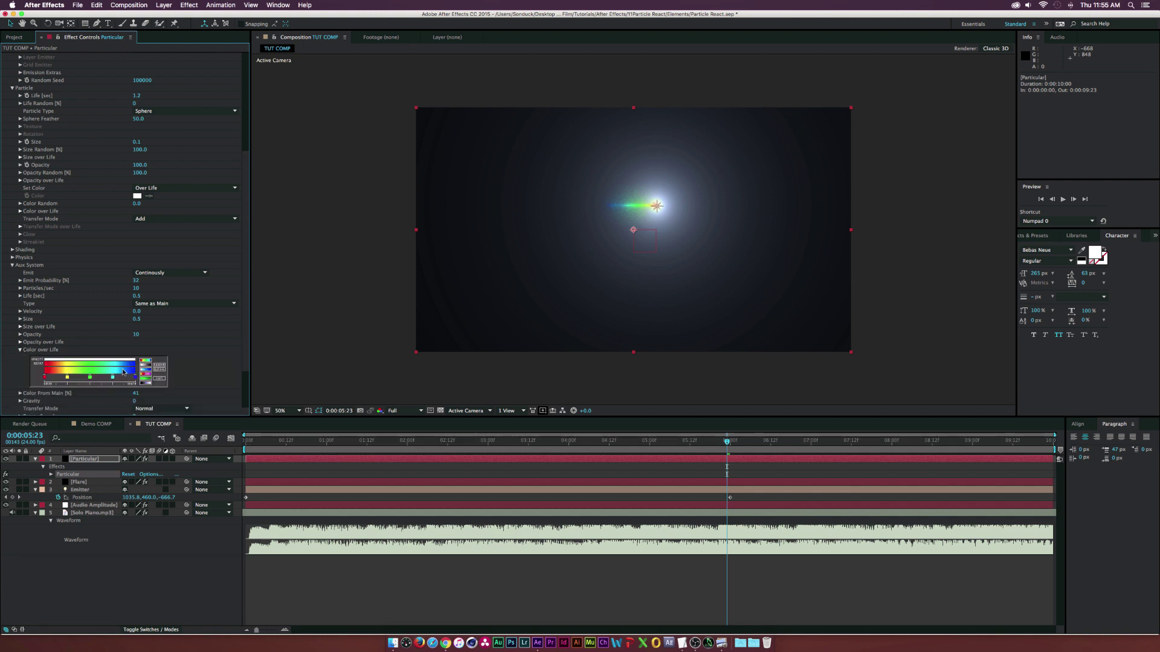
pyautogui.click(20, 351)
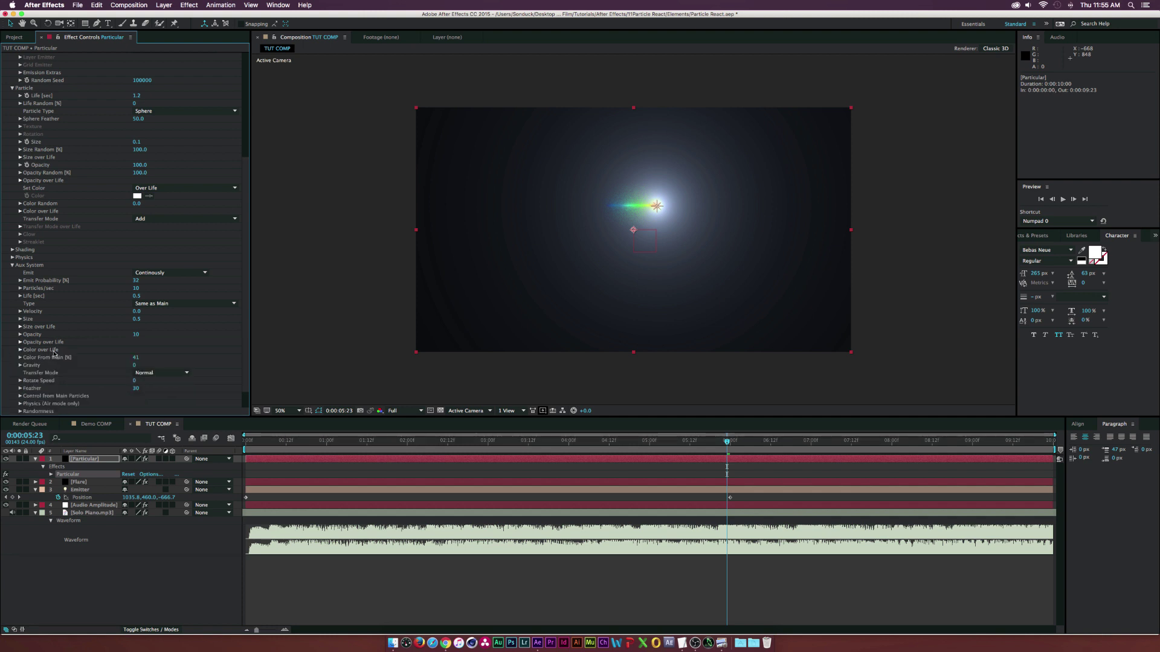
pyautogui.click(146, 373)
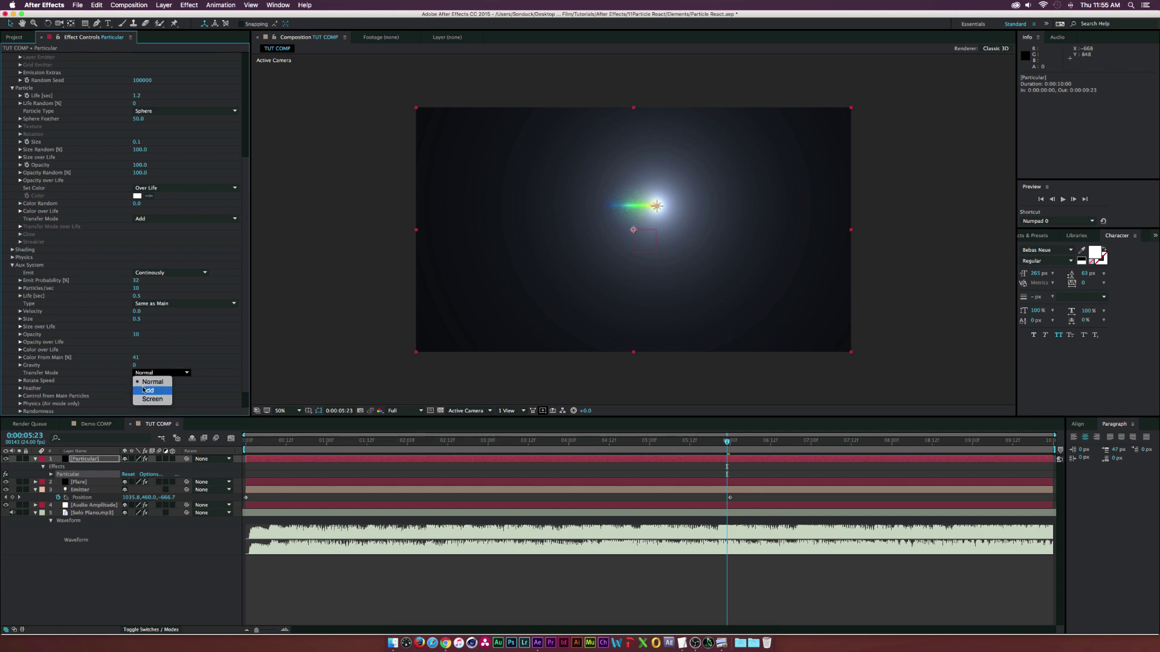
pyautogui.click(145, 390)
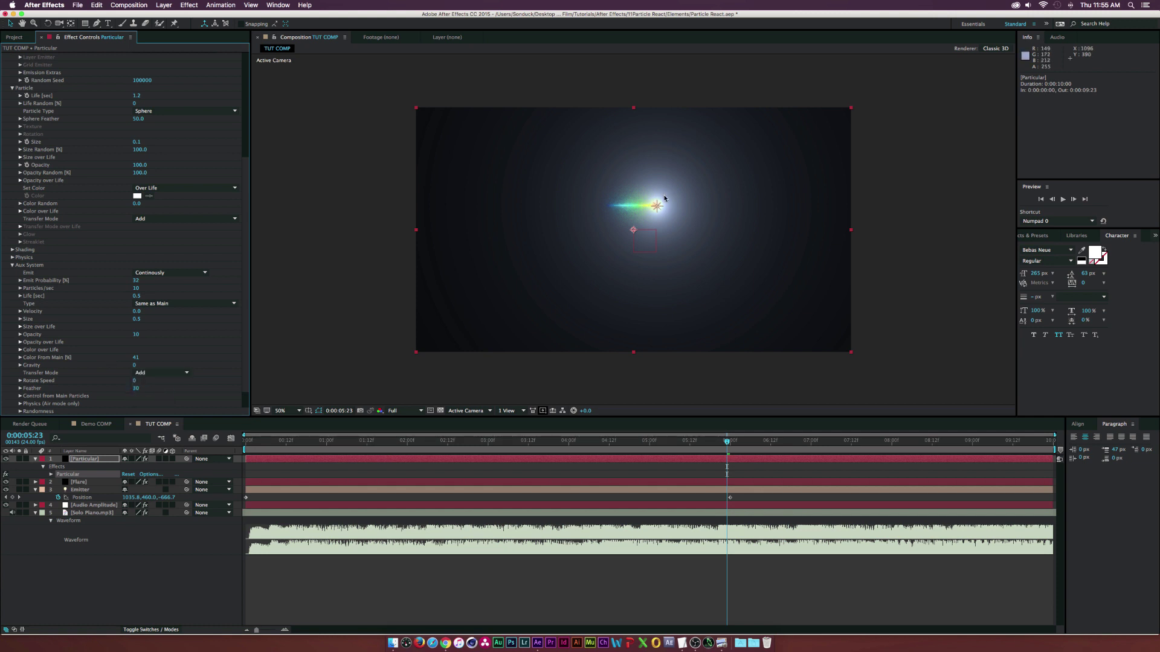
pyautogui.press('/')
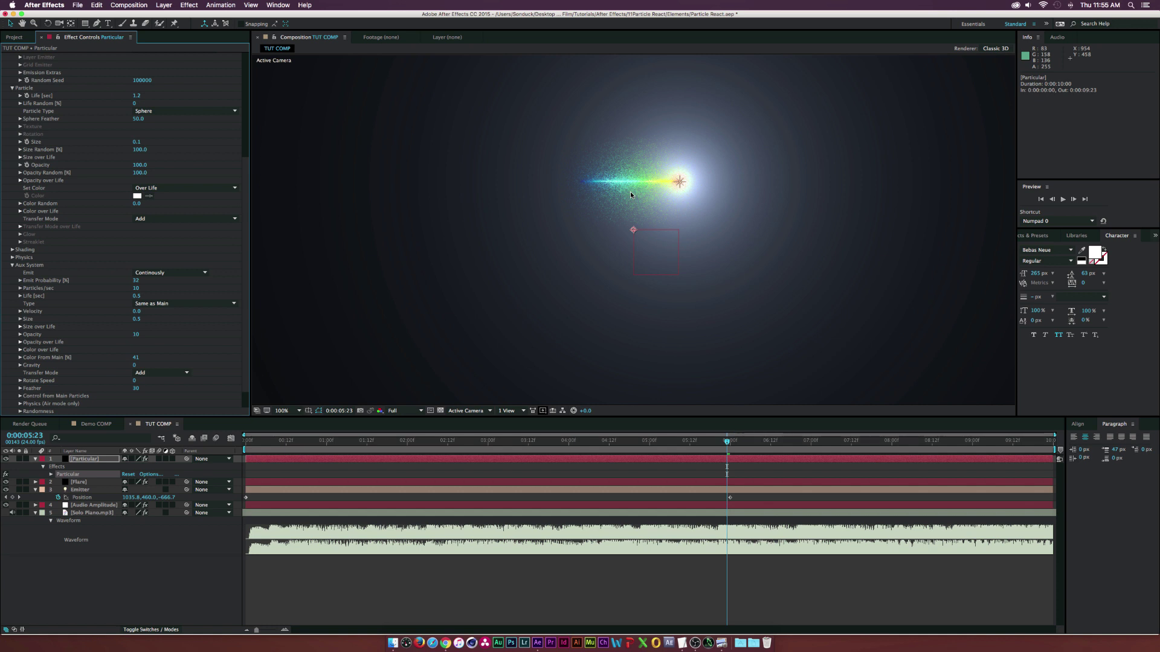
pyautogui.moveTo(136, 391); pyautogui.dragTo(164, 394)
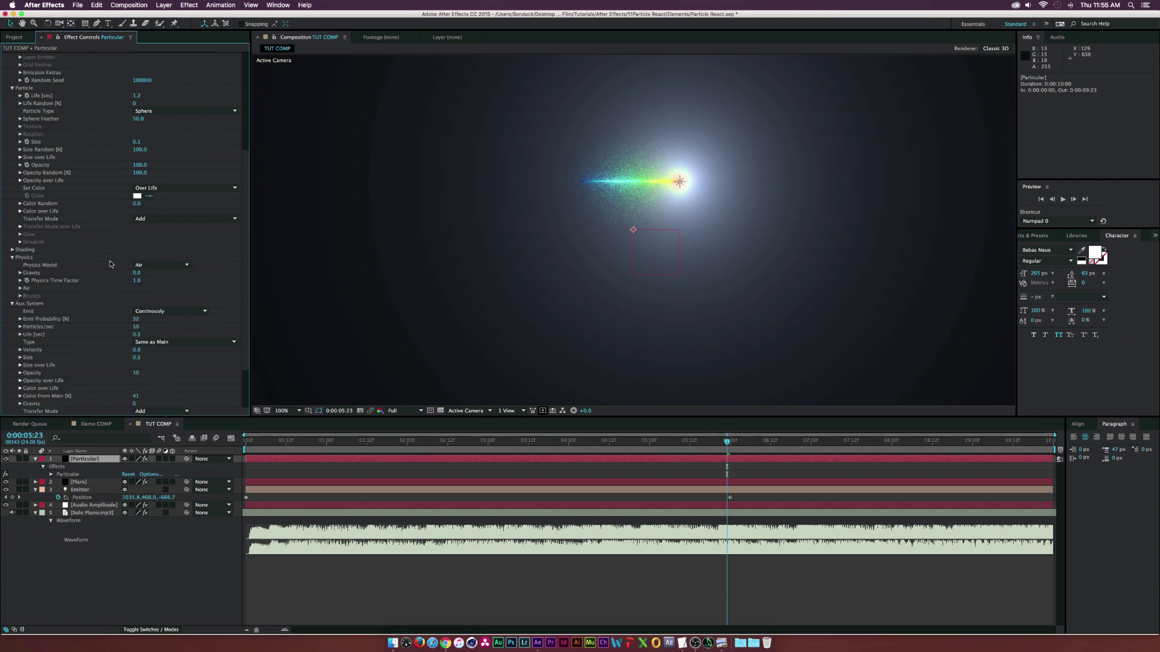
# Set the Particular turbulence Affect Position to 1200 and Affect Size to 10.
pyautogui.click(19, 288)
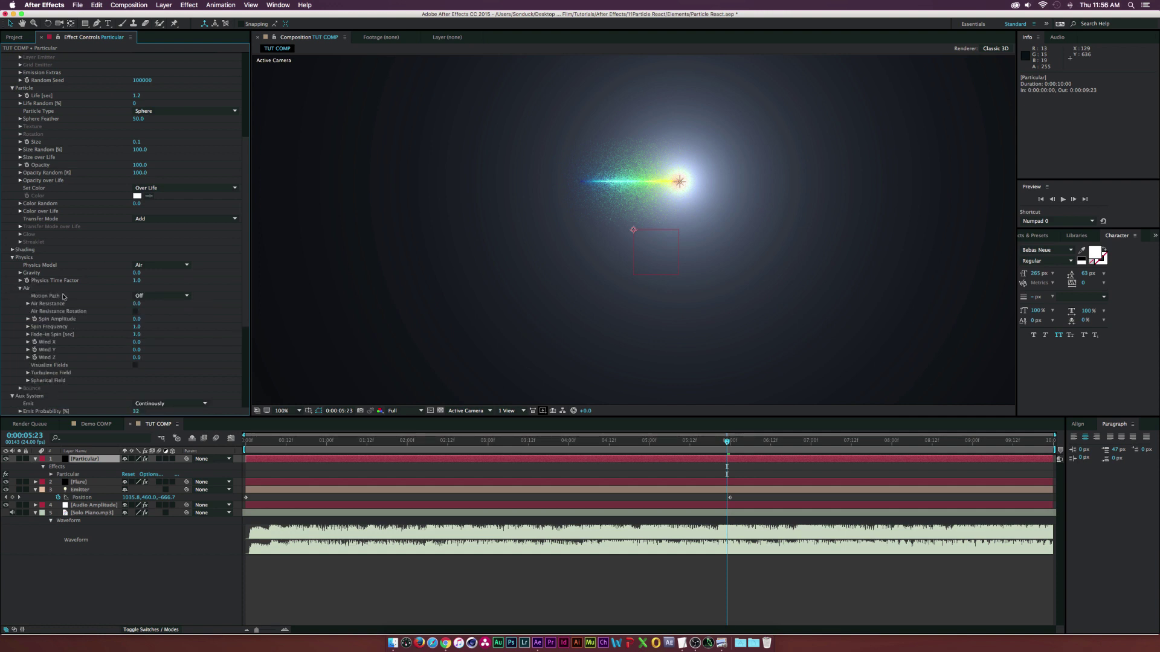
pyautogui.click(28, 373)
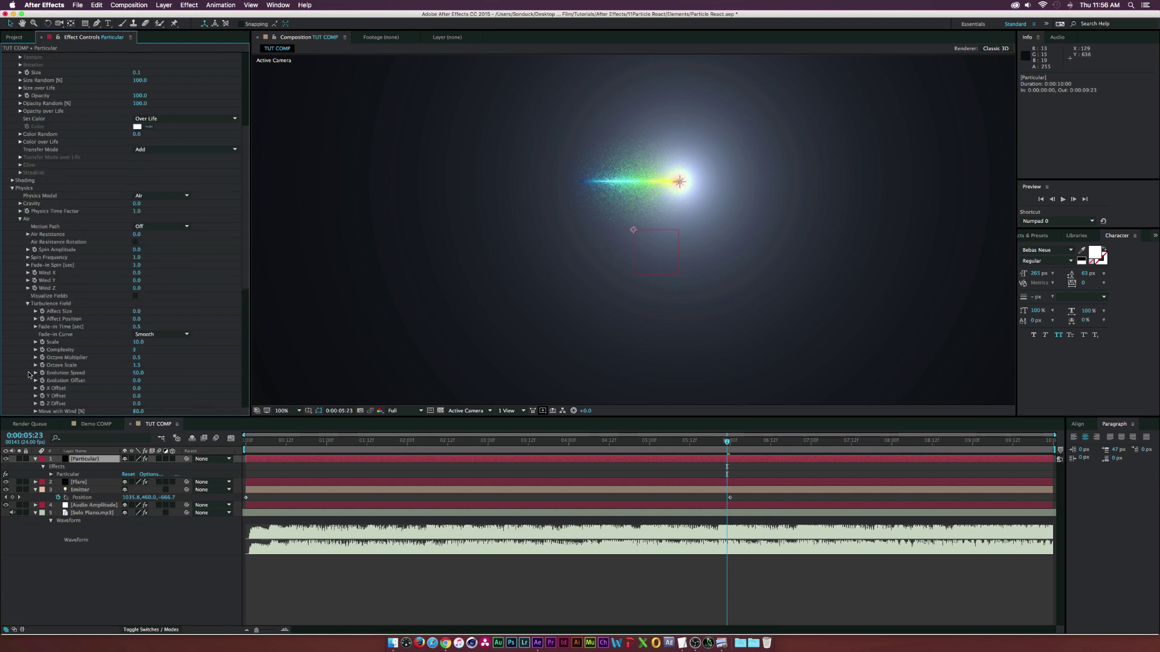
pyautogui.click(138, 319)
pyautogui.write('12')
pyautogui.press('Return')
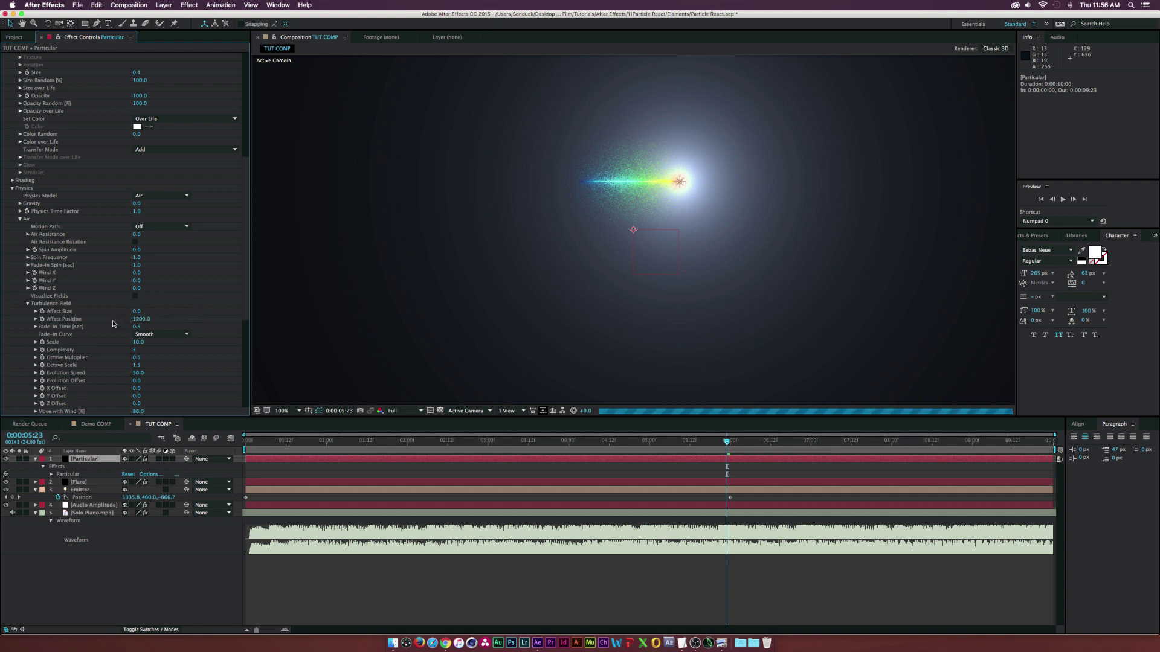
pyautogui.press(',')
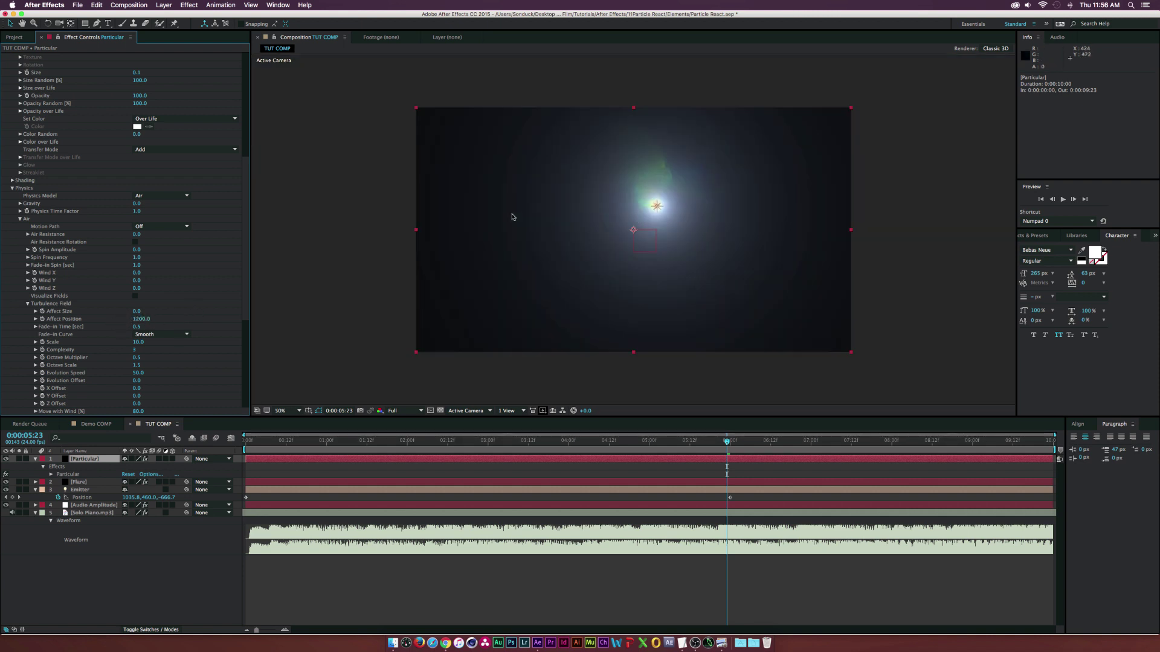
pyautogui.click(136, 312)
pyautogui.write('10')
pyautogui.press('Return')
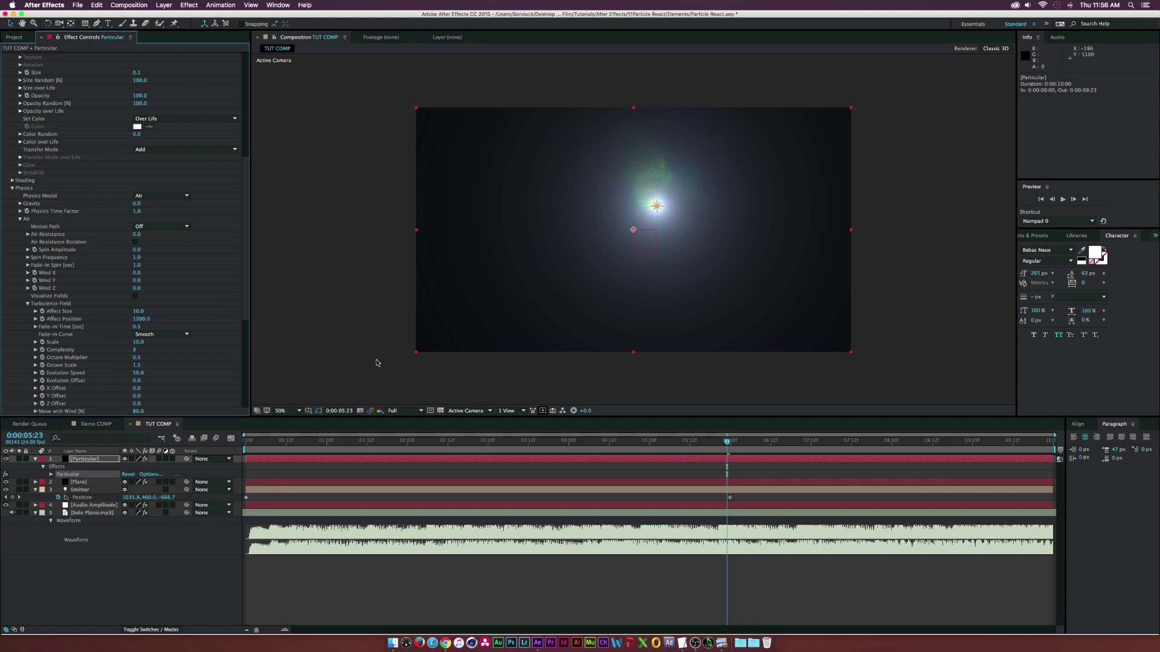
# Preview the trail between about 2 and 4 seconds, then begin editing the Gravity value.
pyautogui.click(505, 450)
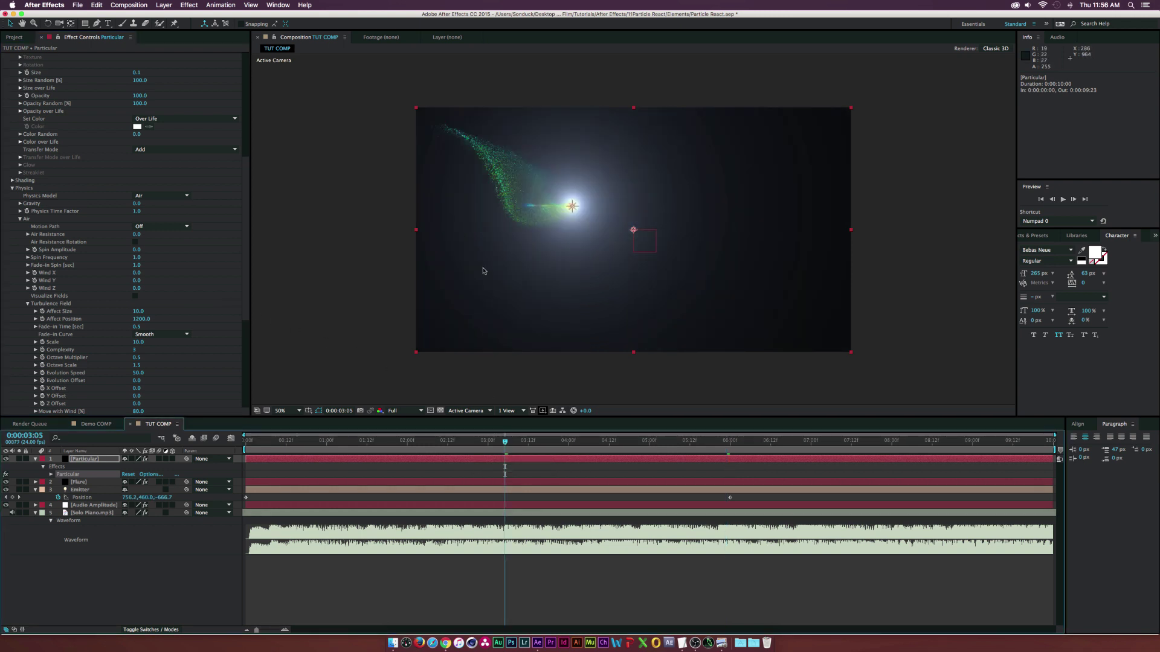
pyautogui.press('pagedown')
pyautogui.press('pagedown')
pyautogui.press('pagedown')
pyautogui.press('pagedown')
pyautogui.press('pagedown')
pyautogui.press('pagedown')
pyautogui.press('pagedown')
pyautogui.press('pagedown')
pyautogui.press('pagedown')
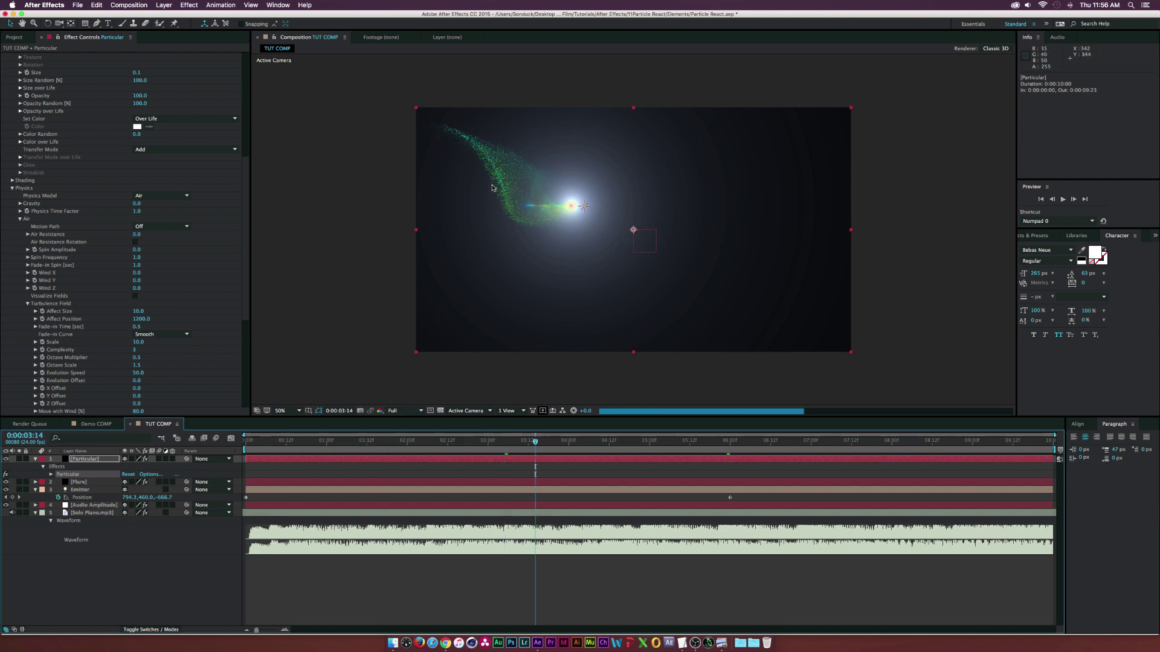
pyautogui.click(606, 442)
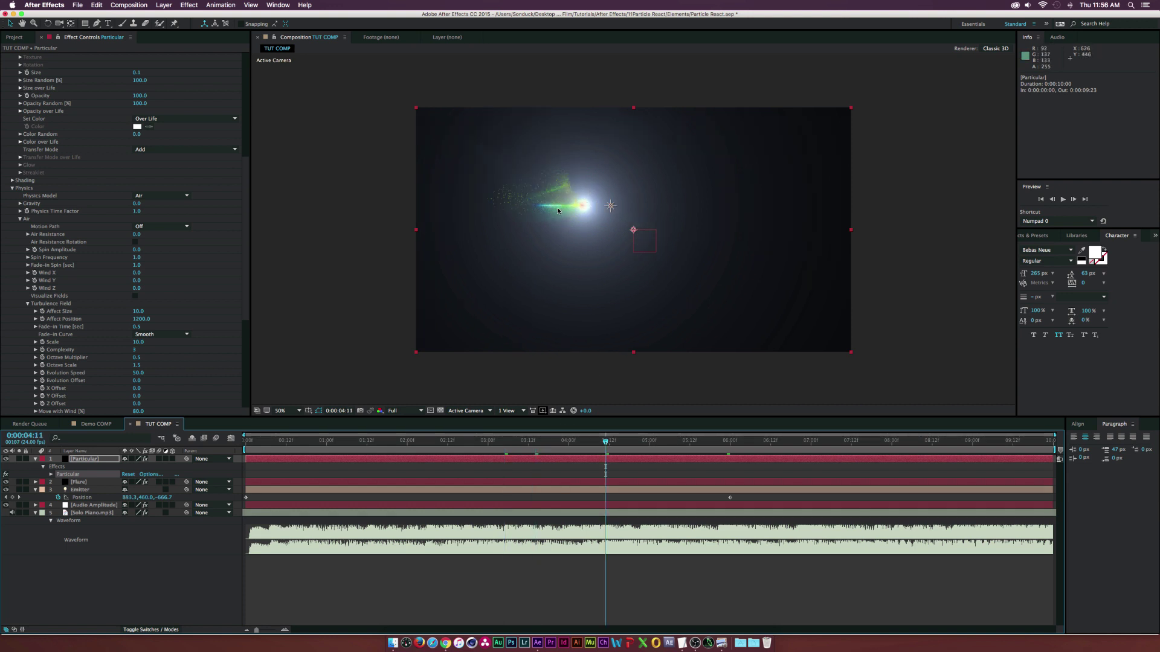
pyautogui.click(442, 450)
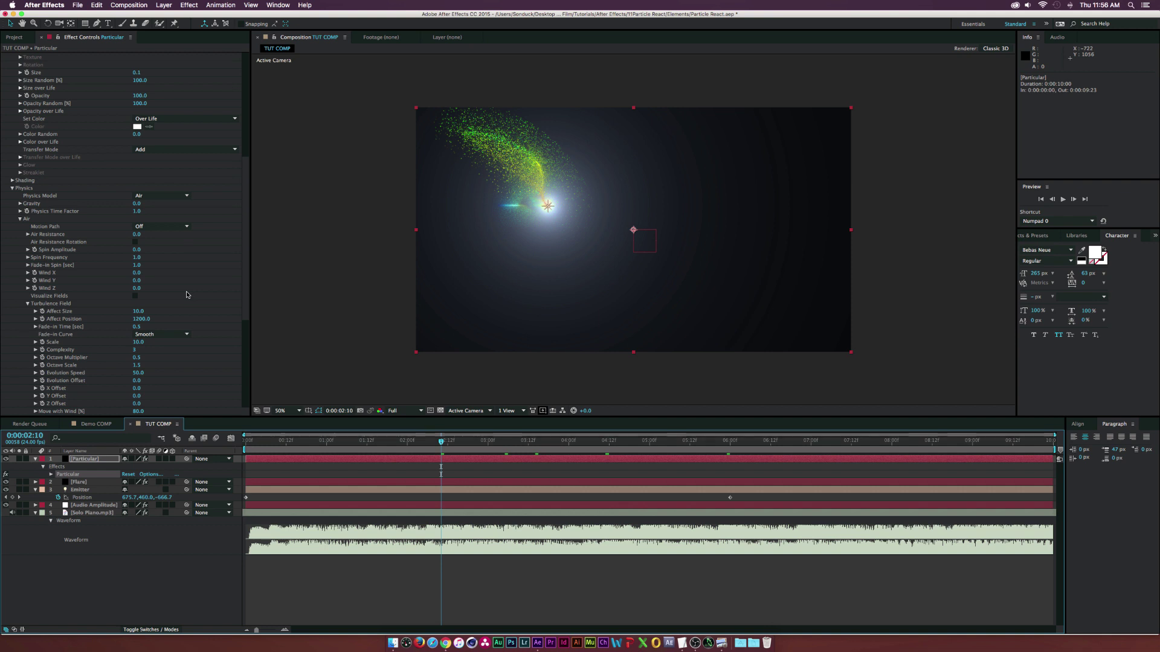
pyautogui.click(137, 203)
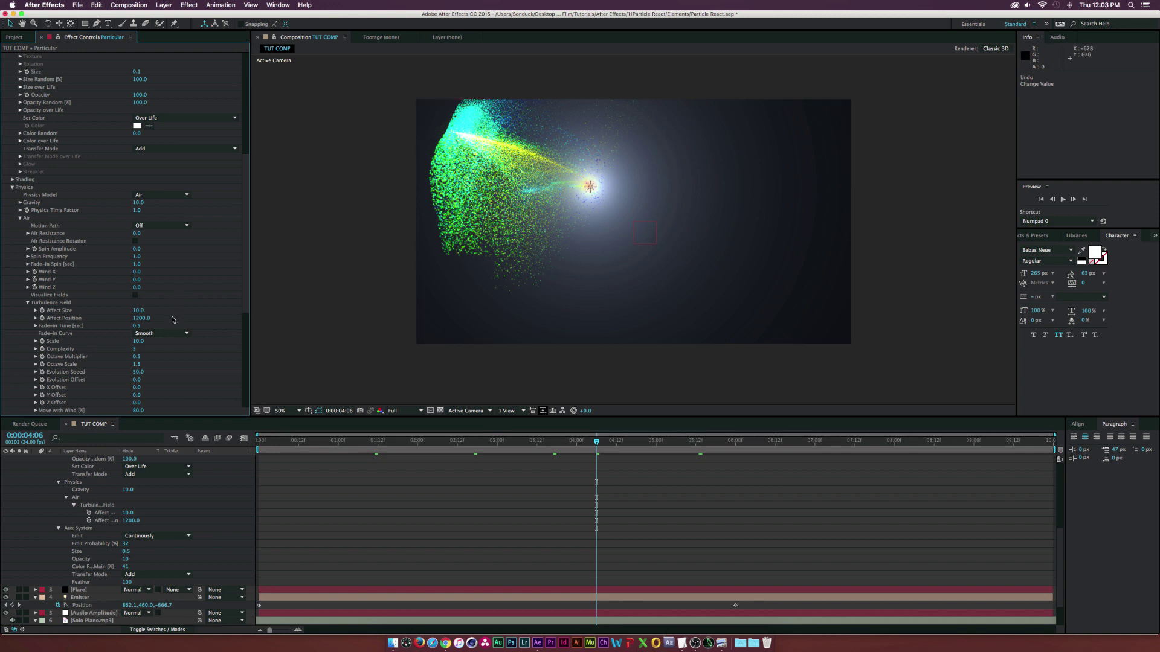
# Set the turbulence Fade-in Time to 5, Octave Scale to 3 and Scale to 30.
pyautogui.scroll(-1, 87, 323)
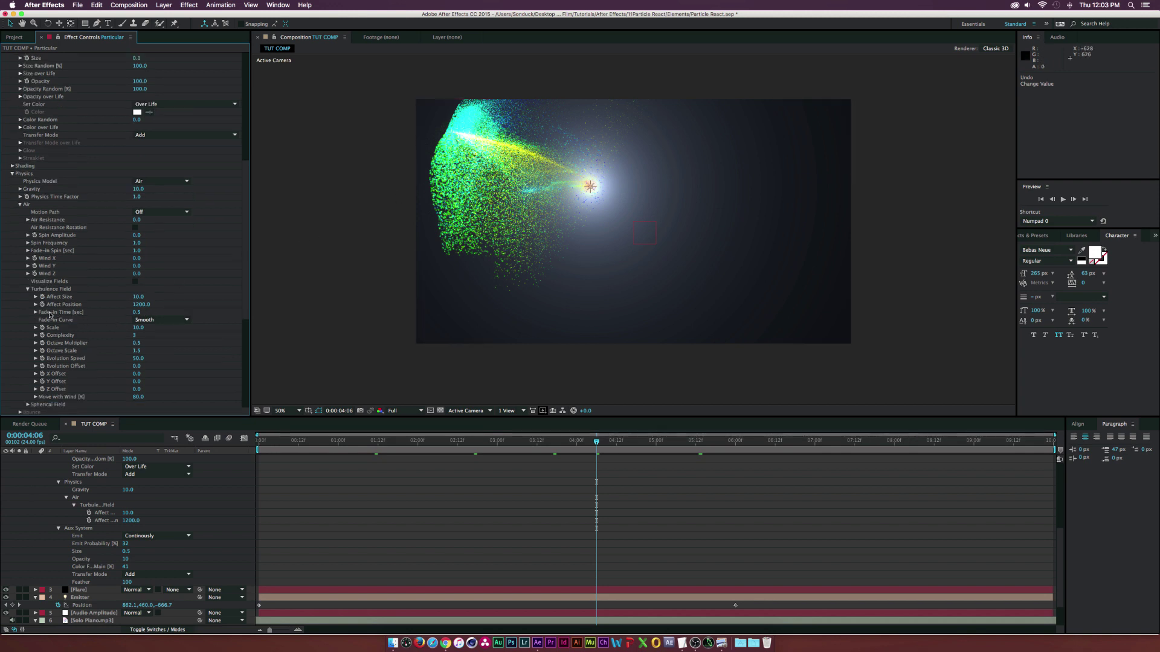
pyautogui.click(136, 312)
pyautogui.write('5')
pyautogui.click(567, 187)
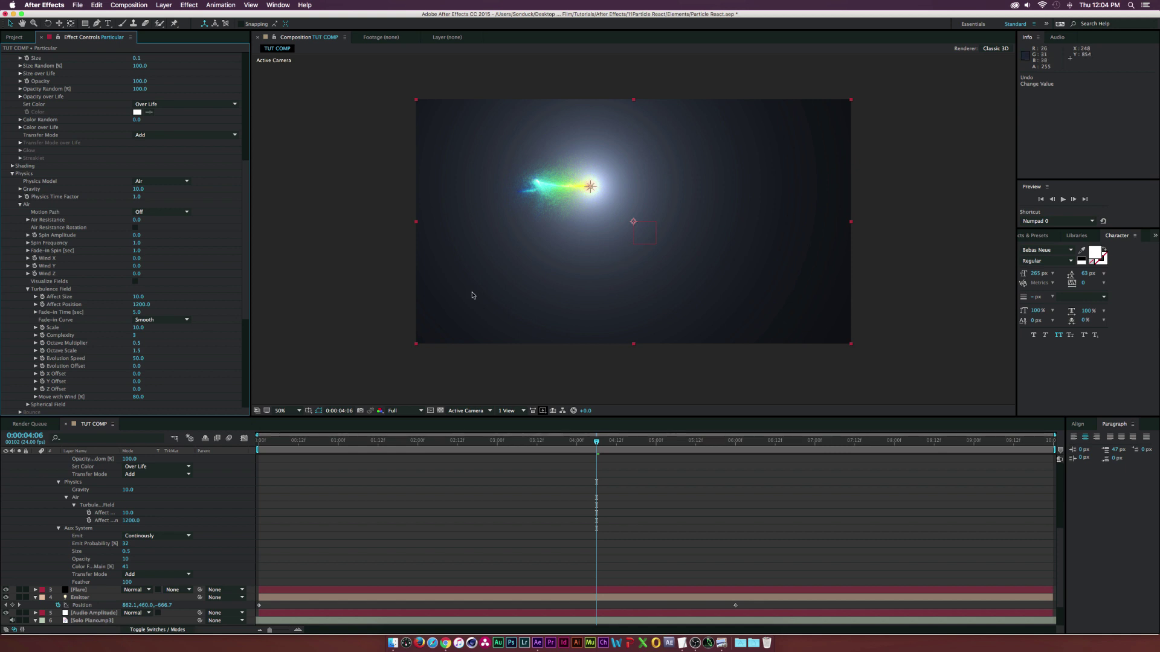
pyautogui.click(137, 351)
pyautogui.write('3')
pyautogui.press('Return')
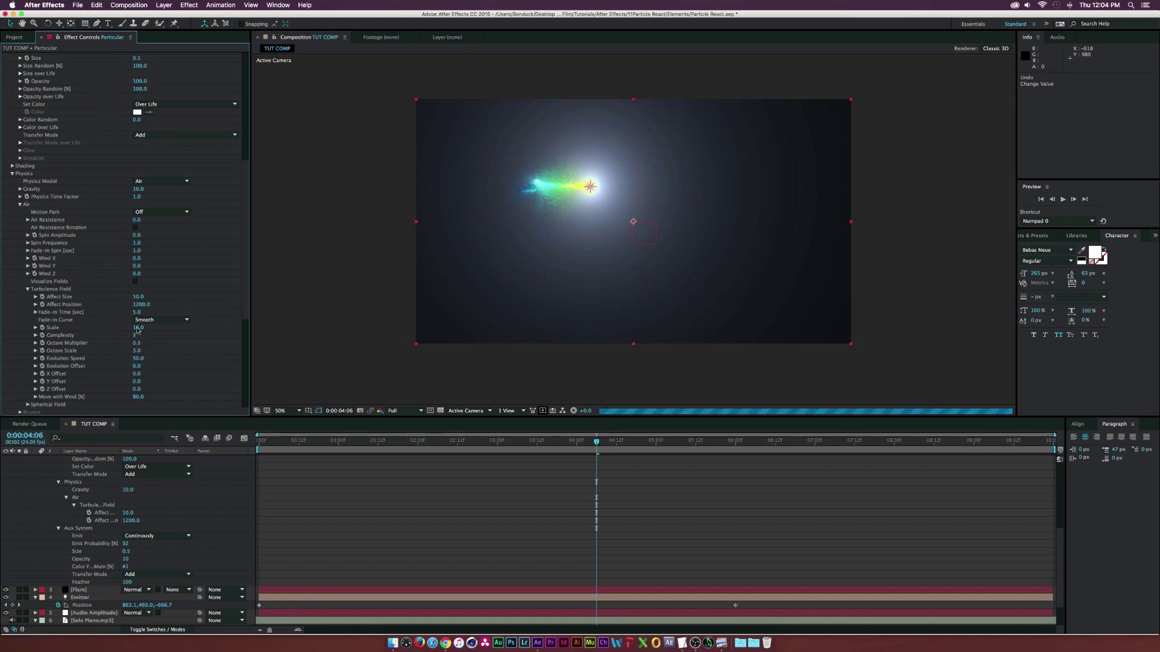
pyautogui.click(137, 328)
pyautogui.write('3')
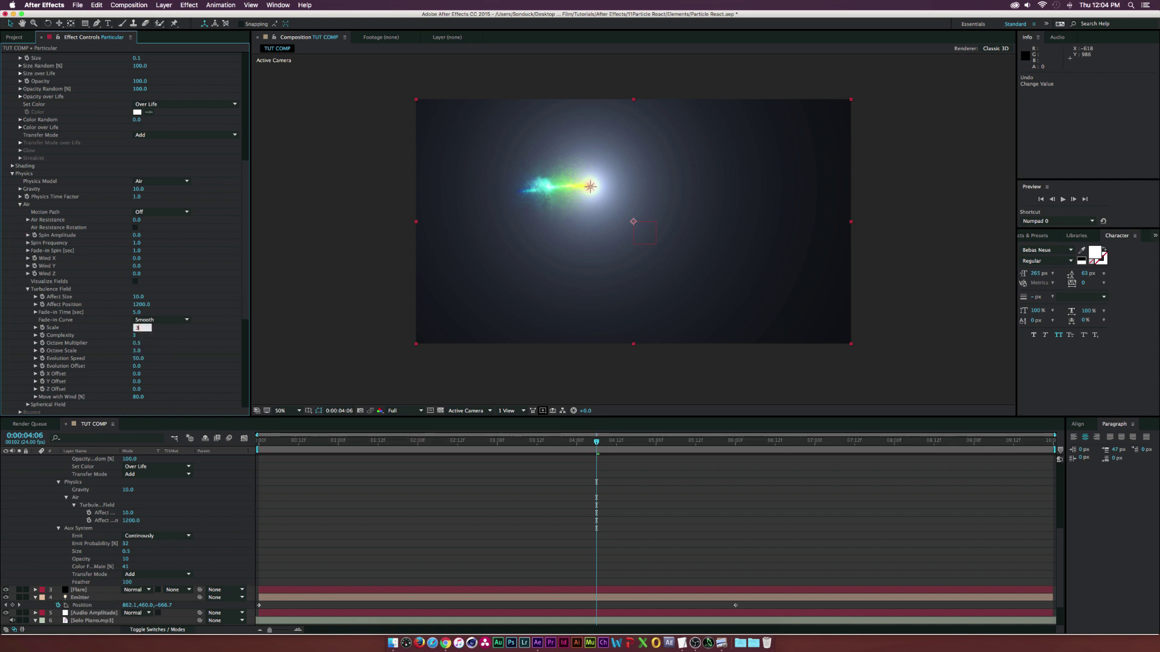
pyautogui.write('0')
pyautogui.press('Return')
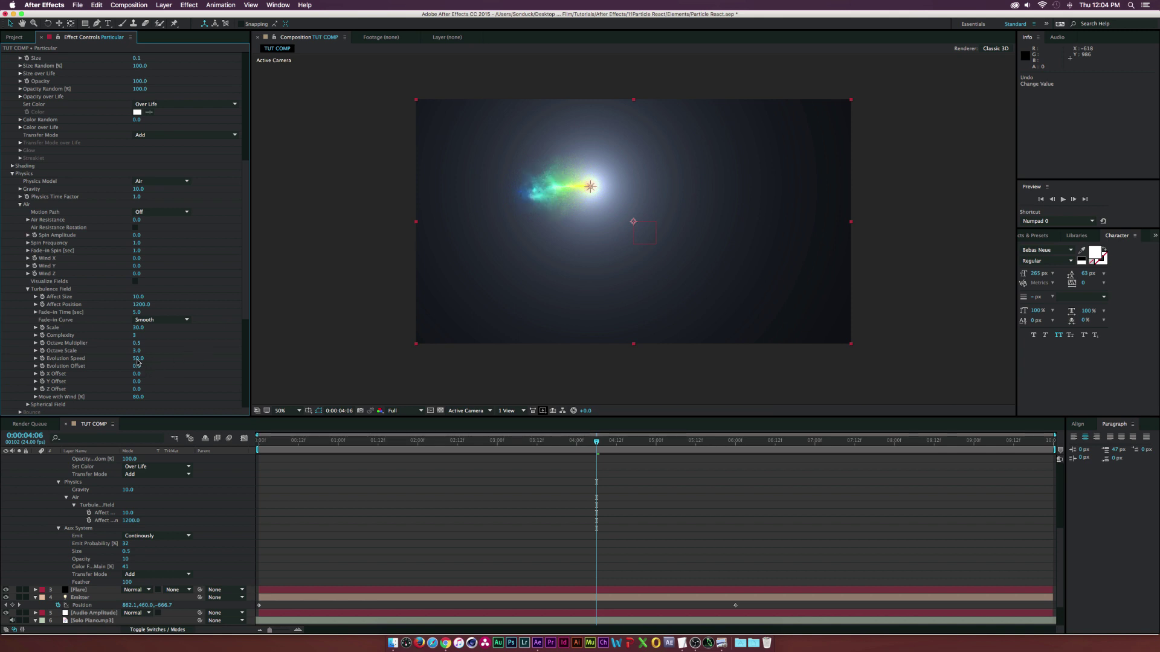
# Raise Evolution Speed to 119 and preview the trail from 1 to 5 seconds.
pyautogui.moveTo(148, 359); pyautogui.dragTo(170, 362)
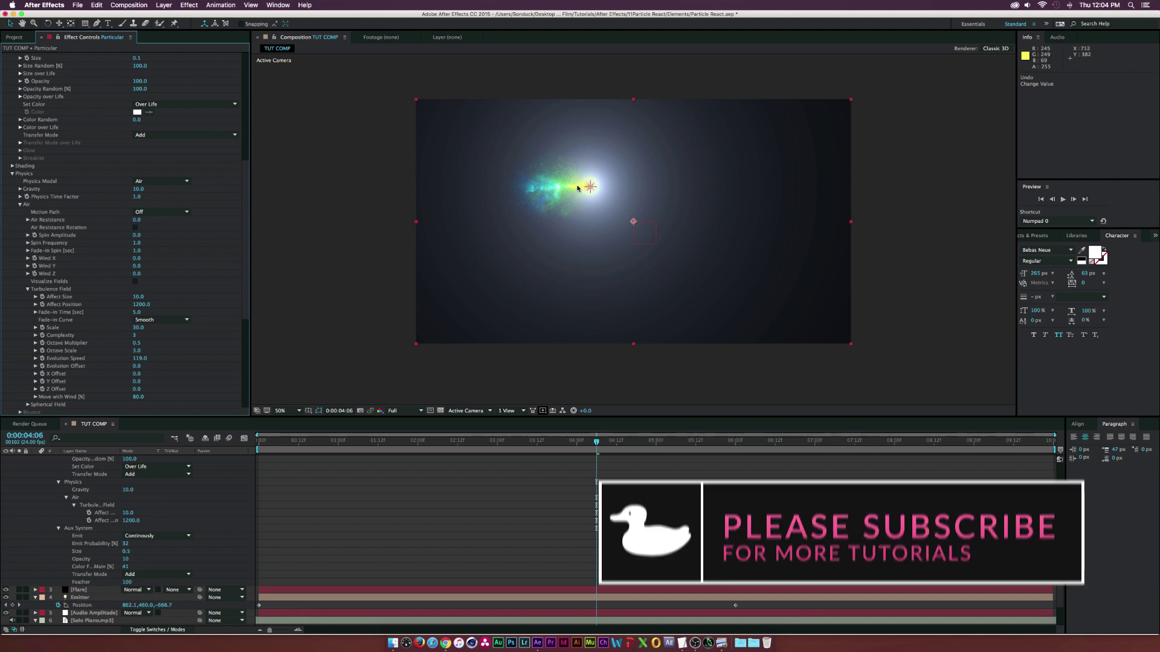
pyautogui.click(409, 442)
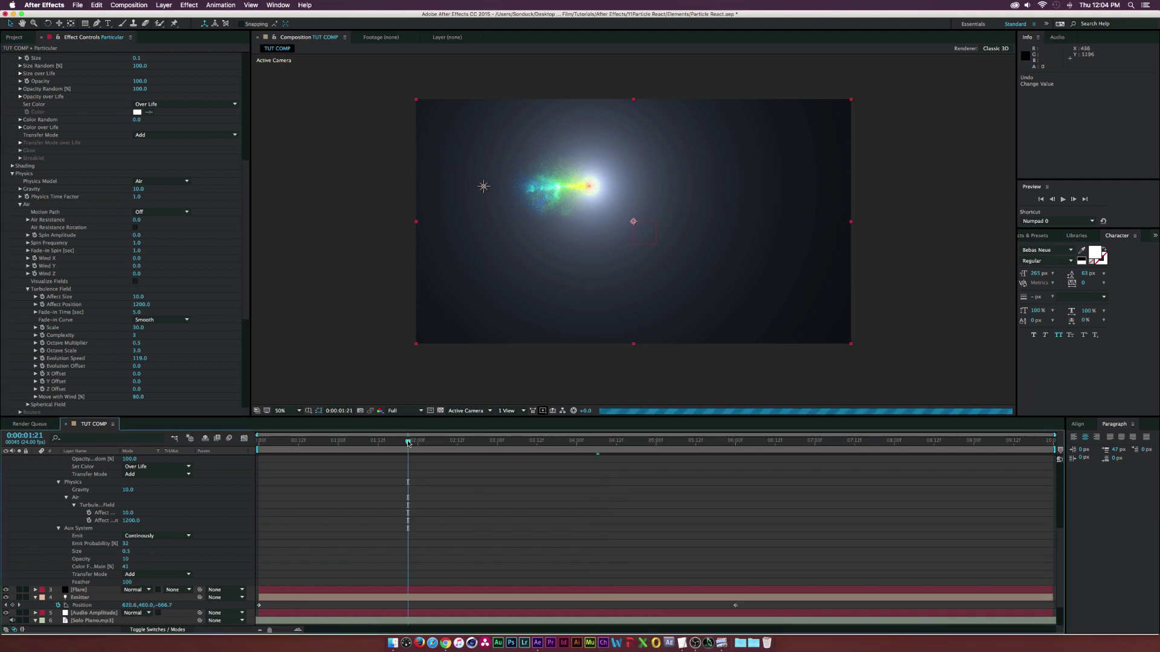
pyautogui.moveTo(438, 446); pyautogui.dragTo(683, 453)
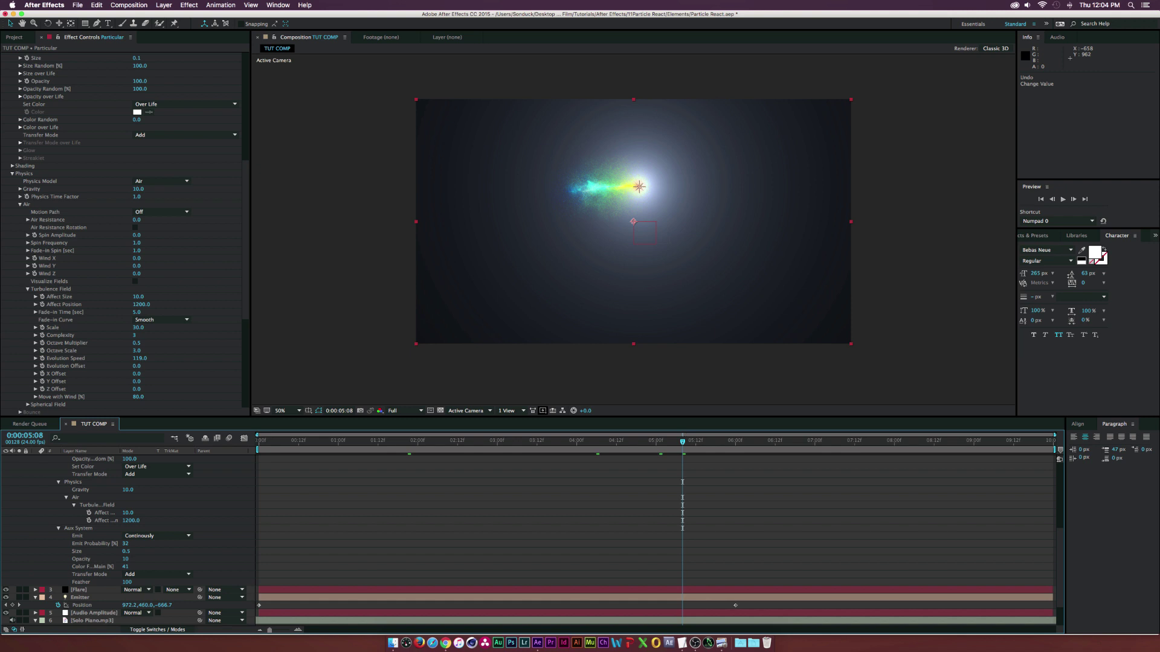
pyautogui.scroll(-5, 73, 399)
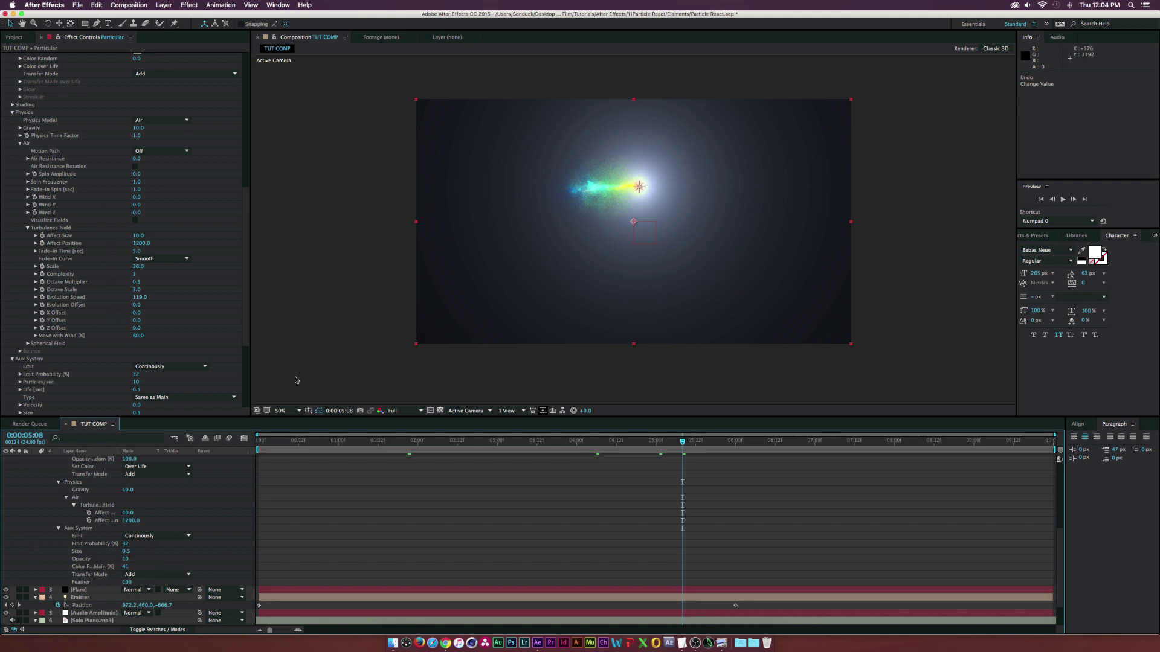
# Collapse the Particular layer and create a new null layer named 'Null'.
pyautogui.moveTo(275, 442); pyautogui.dragTo(332, 442)
pyautogui.scroll(10, 60, 491)
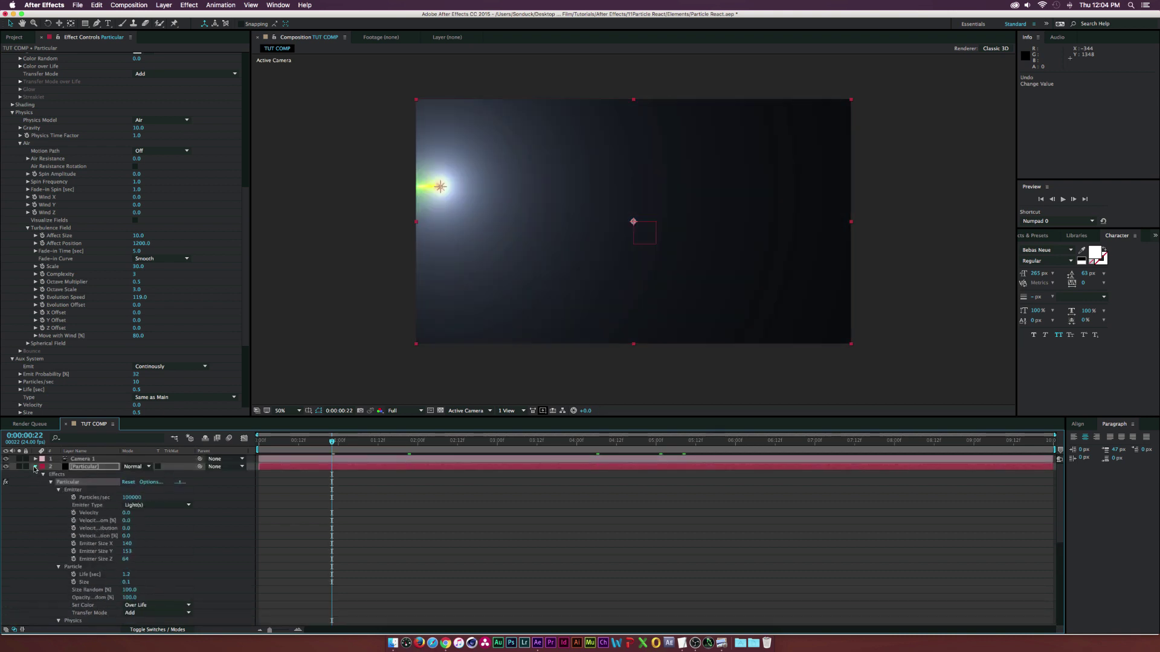
pyautogui.click(35, 466)
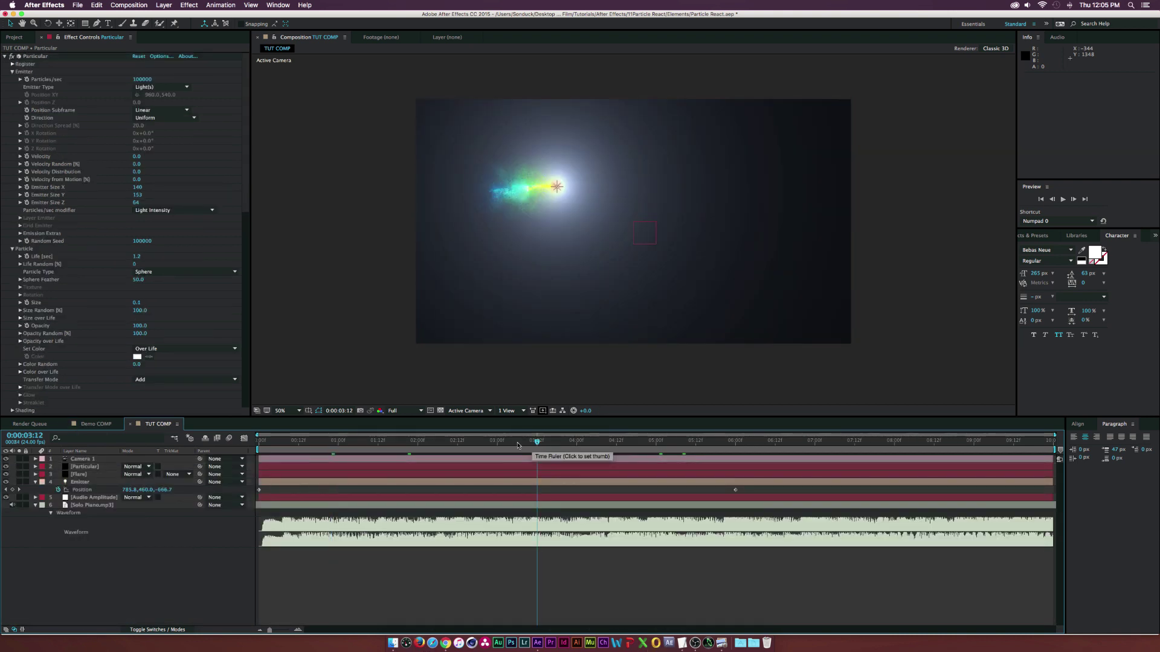
pyautogui.click(163, 5)
pyautogui.moveTo(180, 17)
pyautogui.click(332, 52)
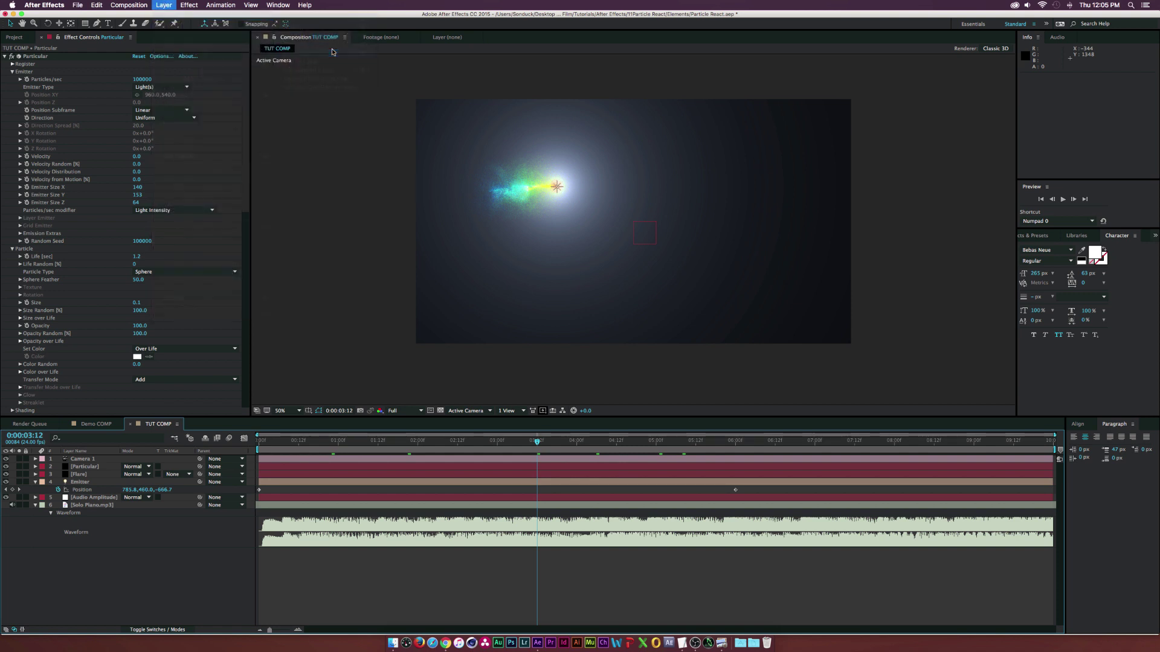
pyautogui.press('Return')
pyautogui.write('Null')
pyautogui.press('Return')
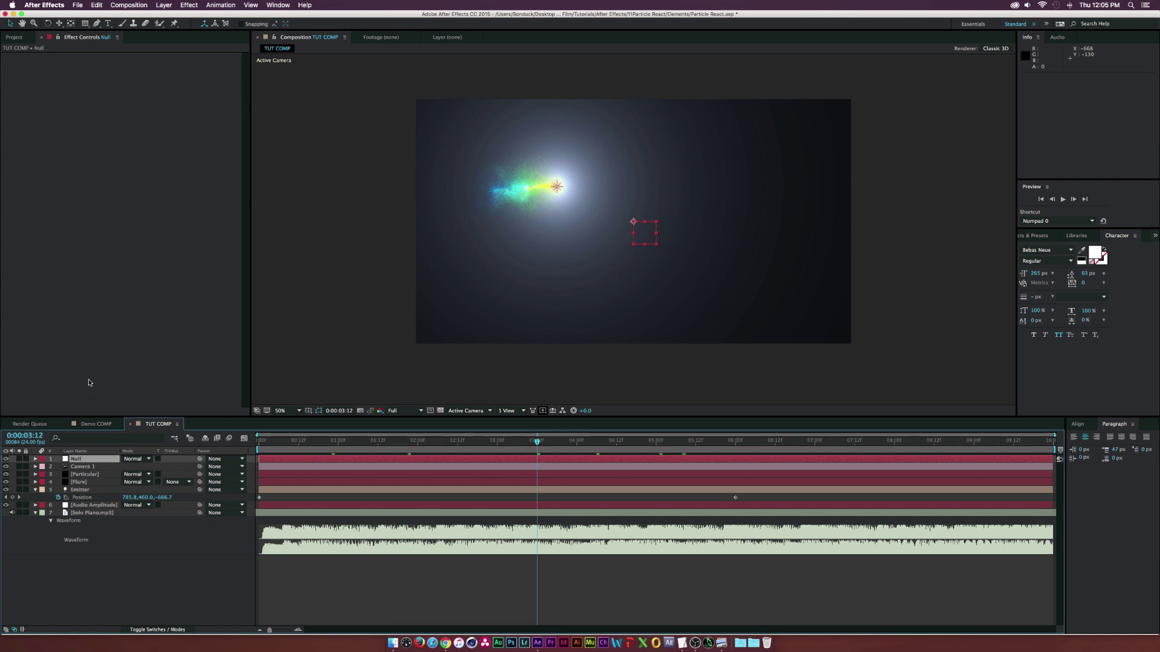
# Link the Null's Position by expression to the Audio Amplitude Slider and preview it.
pyautogui.click(89, 506)
pyautogui.press('u')
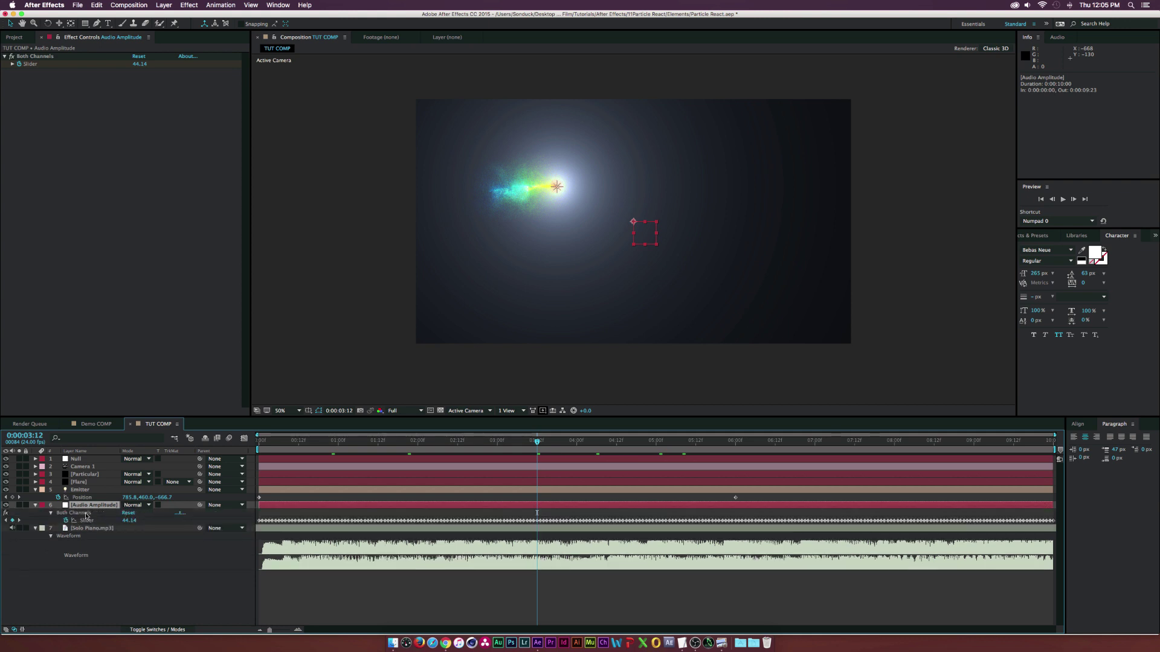
pyautogui.click(79, 461)
pyautogui.press('p')
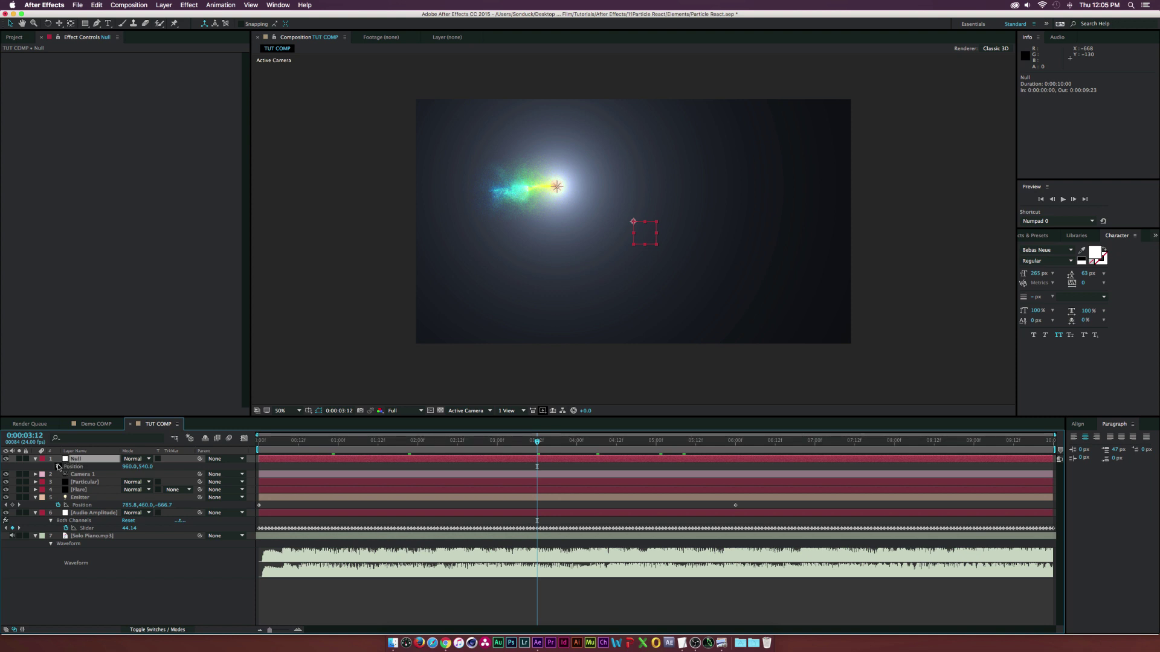
pyautogui.keyDown('alt'); pyautogui.click(58, 467); pyautogui.keyUp('alt')
pyautogui.moveTo(147, 474); pyautogui.dragTo(94, 537)
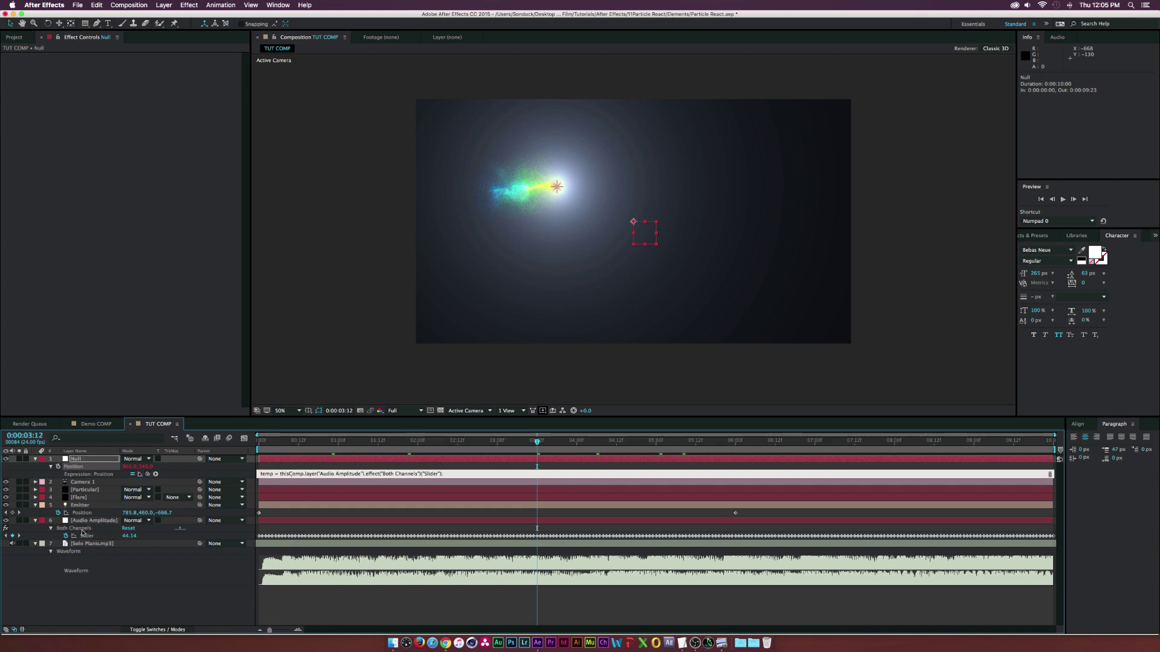
pyautogui.click(181, 568)
pyautogui.moveTo(288, 444); pyautogui.dragTo(494, 442)
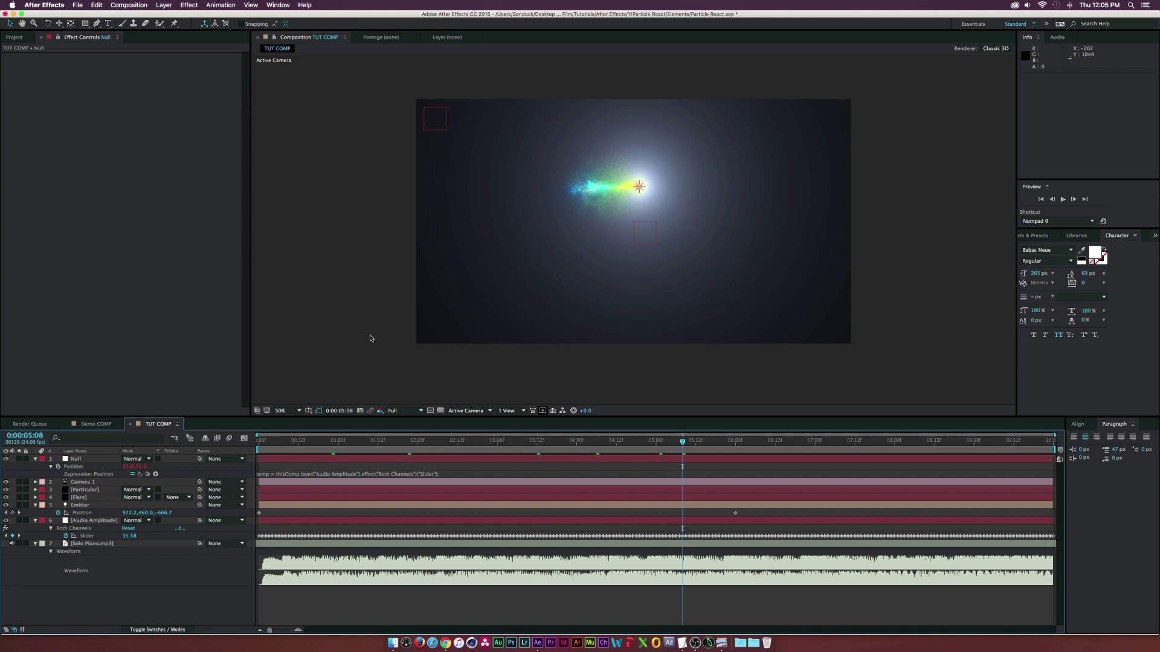
# Parent the Emitter light to the Null layer and scrub to check the result.
pyautogui.click(80, 506)
pyautogui.click(227, 506)
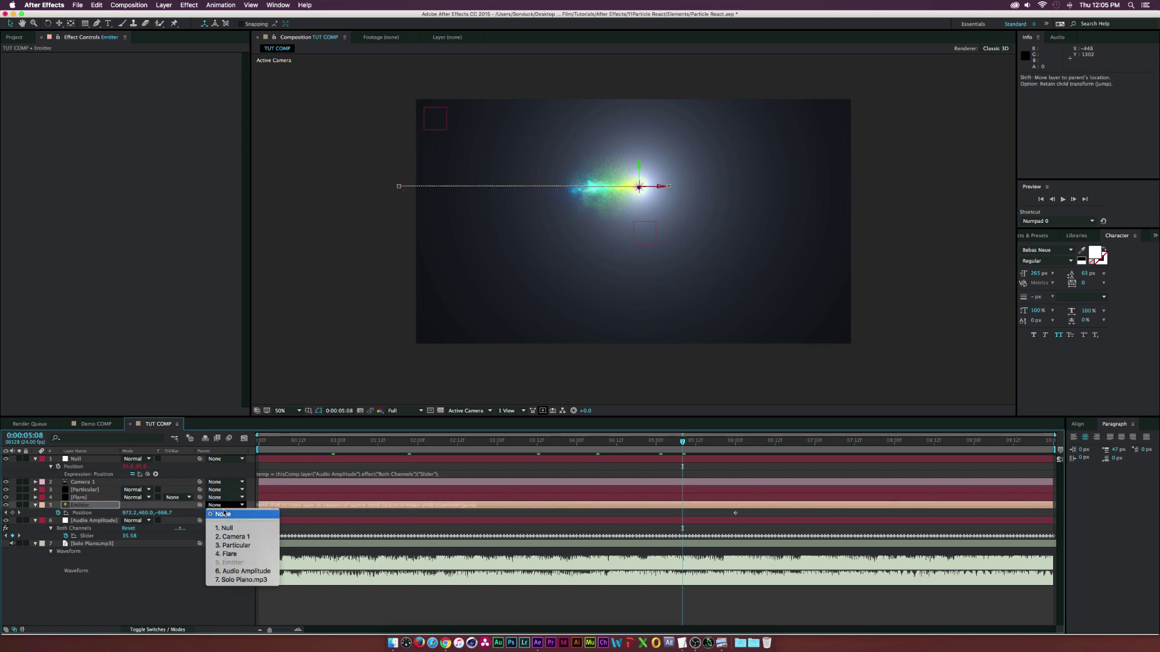
pyautogui.click(230, 529)
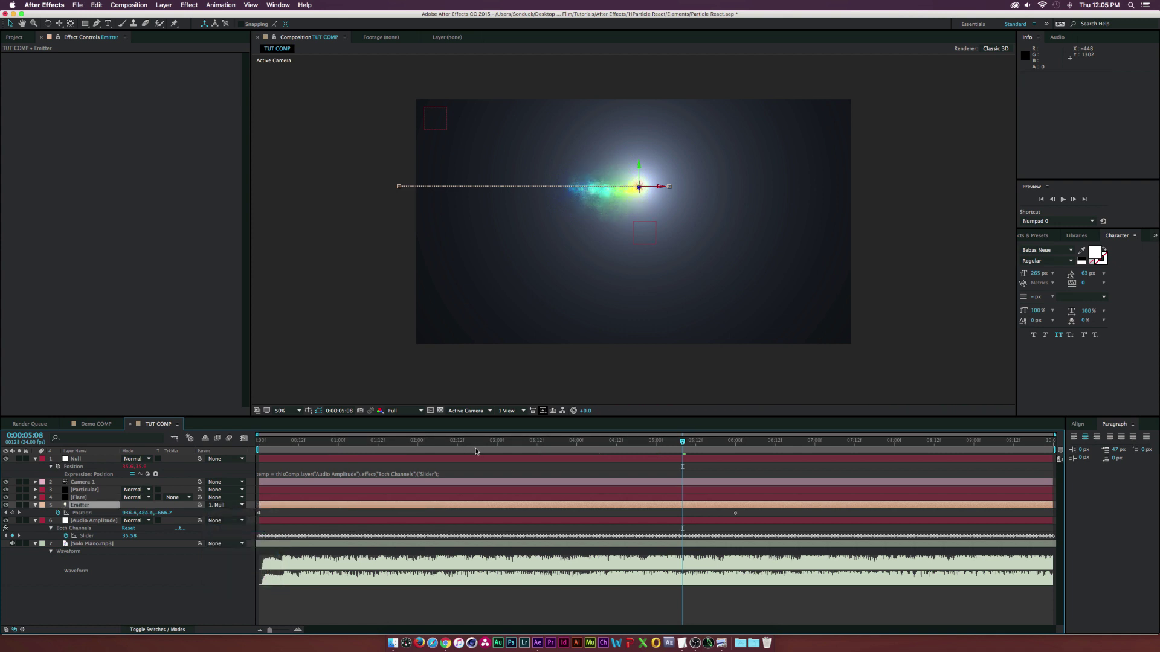
pyautogui.click(513, 442)
pyautogui.moveTo(513, 442); pyautogui.dragTo(537, 442)
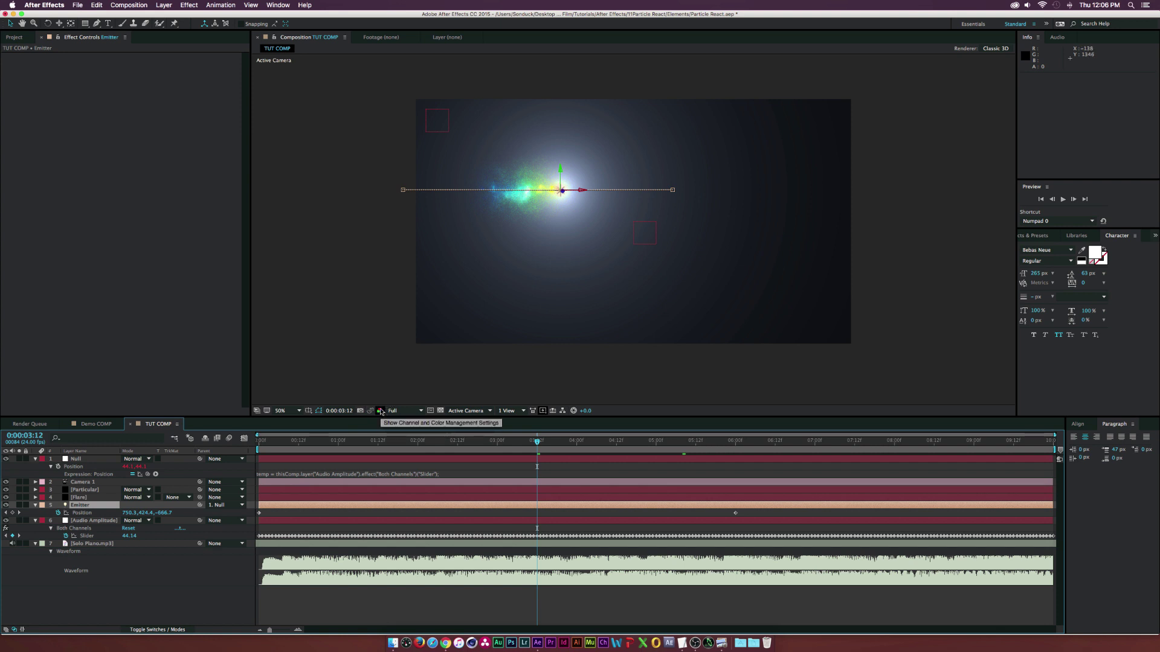
pyautogui.moveTo(261, 441); pyautogui.dragTo(735, 447)
# Shift the Emitter's Position keyframes down to Y 515.4 and further back along Z.
pyautogui.click(657, 517)
pyautogui.moveTo(657, 517); pyautogui.dragTo(252, 525)
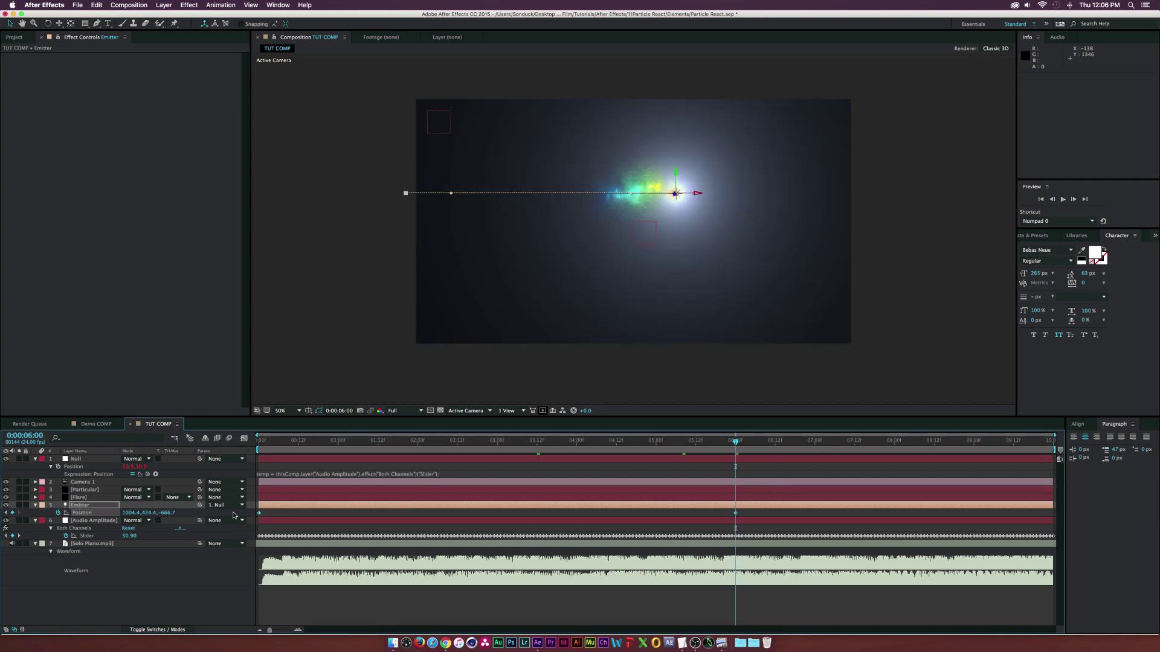
pyautogui.moveTo(156, 513); pyautogui.dragTo(195, 512)
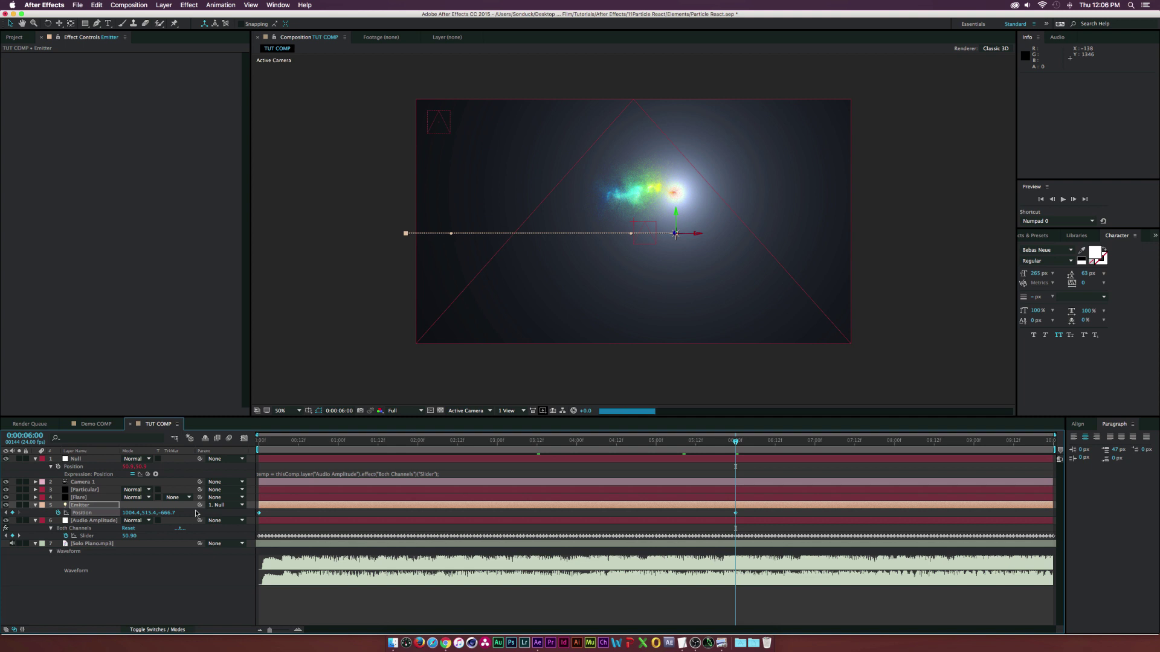
pyautogui.moveTo(200, 512); pyautogui.dragTo(61, 516)
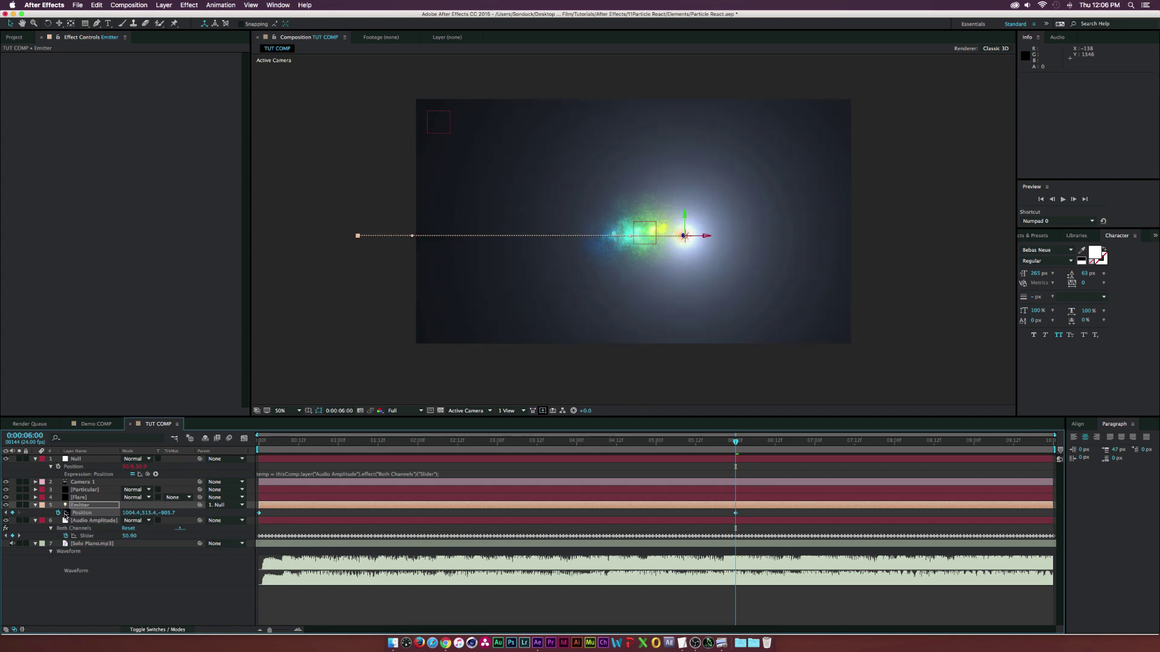
pyautogui.moveTo(165, 513)
pyautogui.mouseDown()
pyautogui.moveTo(134, 513)
pyautogui.moveTo(158, 514)
pyautogui.mouseUp()
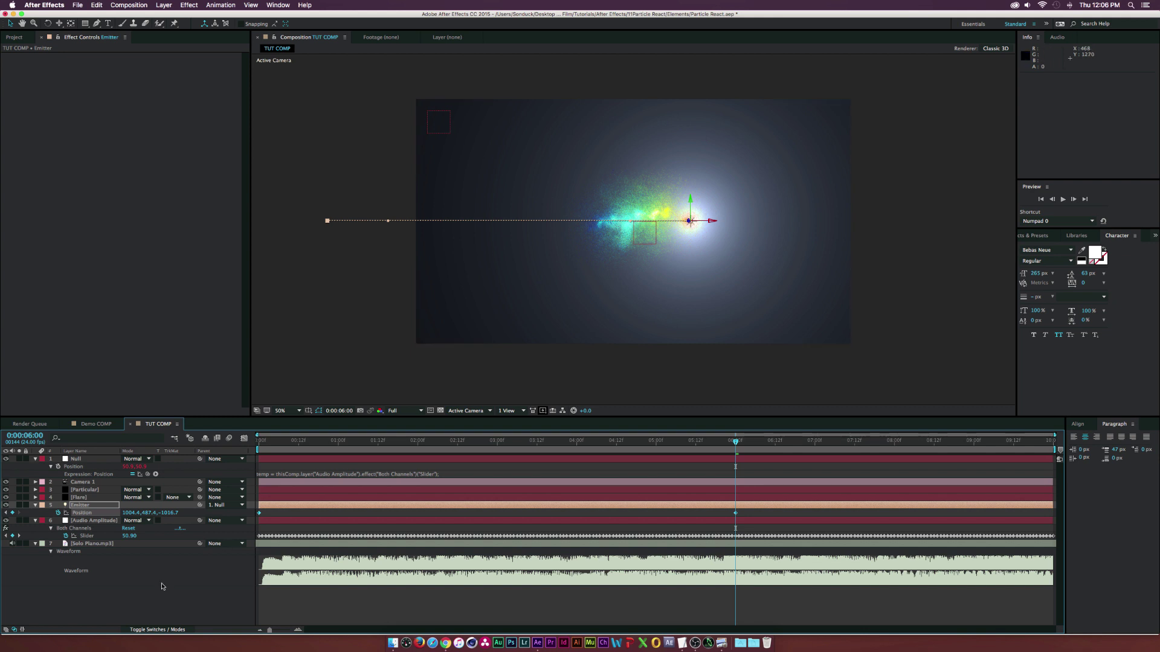
# Preview the trail from the start through to 6 seconds.
pyautogui.click(124, 595)
pyautogui.press('Home')
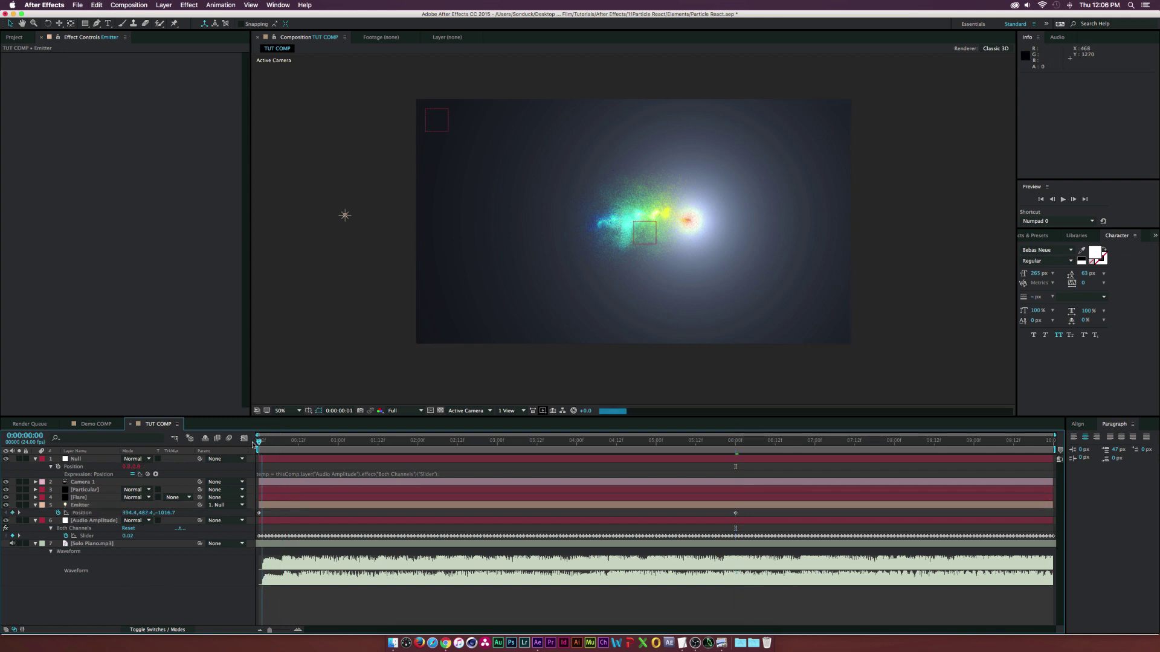
pyautogui.click(428, 450)
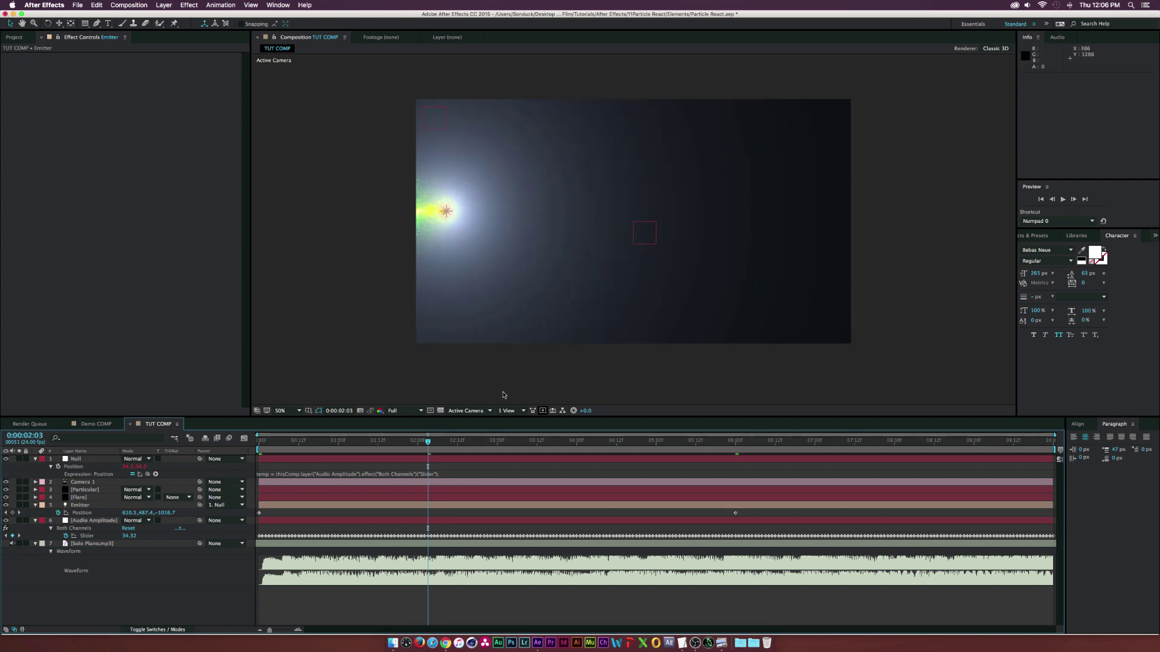
pyautogui.moveTo(487, 439); pyautogui.dragTo(735, 440)
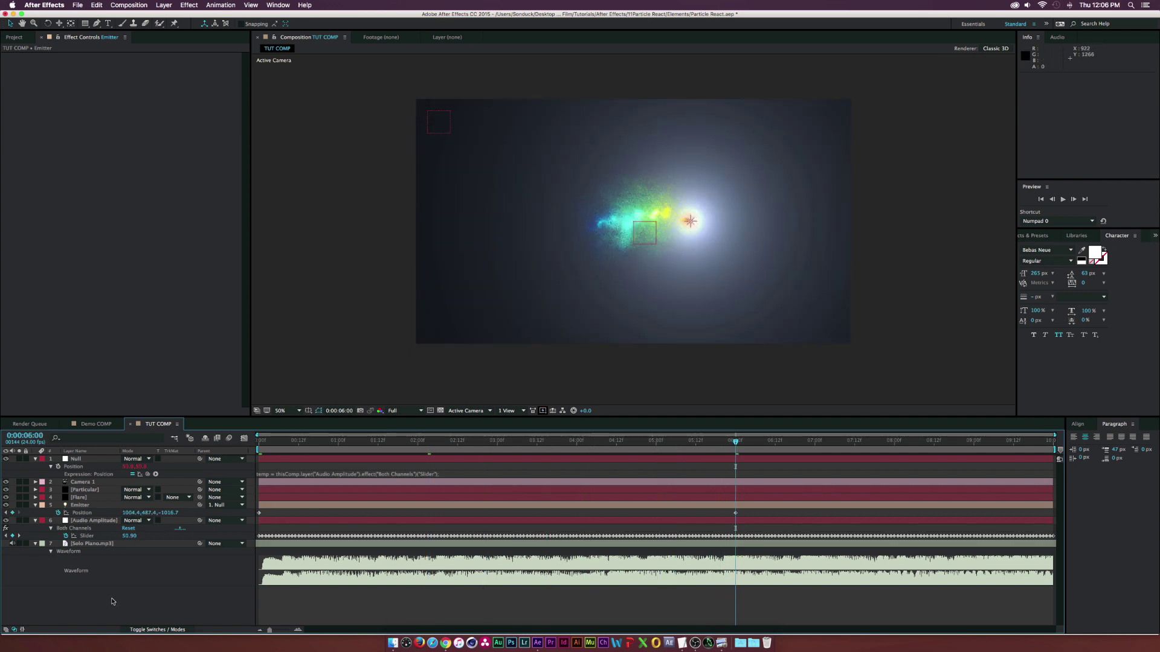
# Delete the old camera and create a new camera with the 20mm preset.
pyautogui.click(83, 482)
pyautogui.press('Delete')
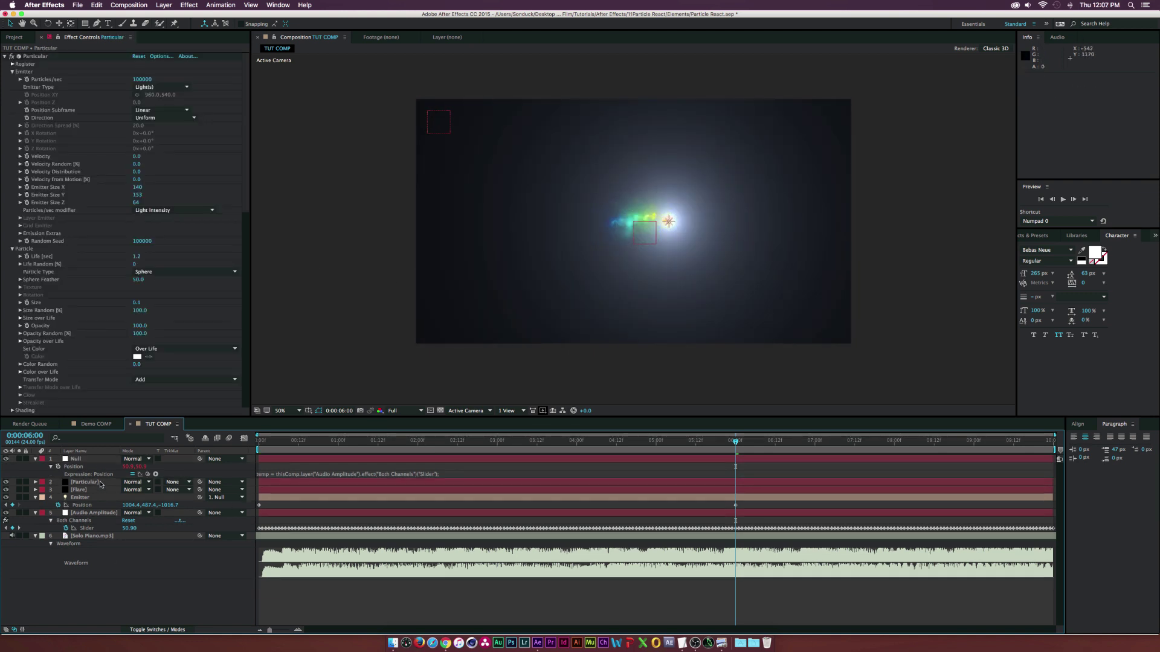
pyautogui.click(167, 5)
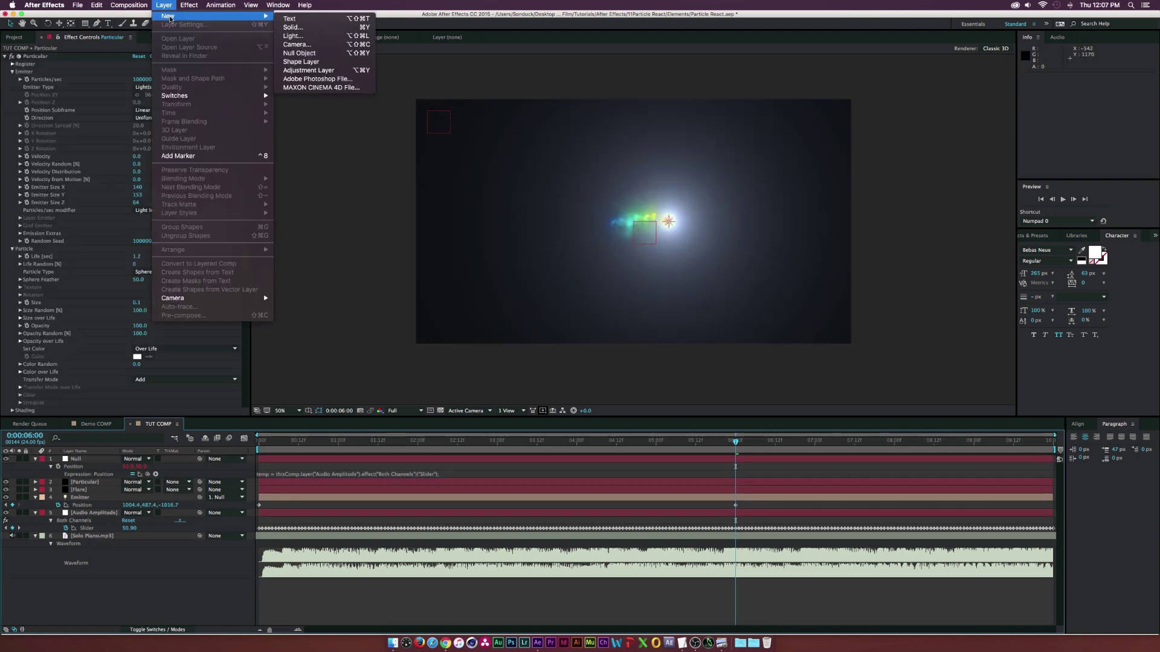
pyautogui.moveTo(174, 17)
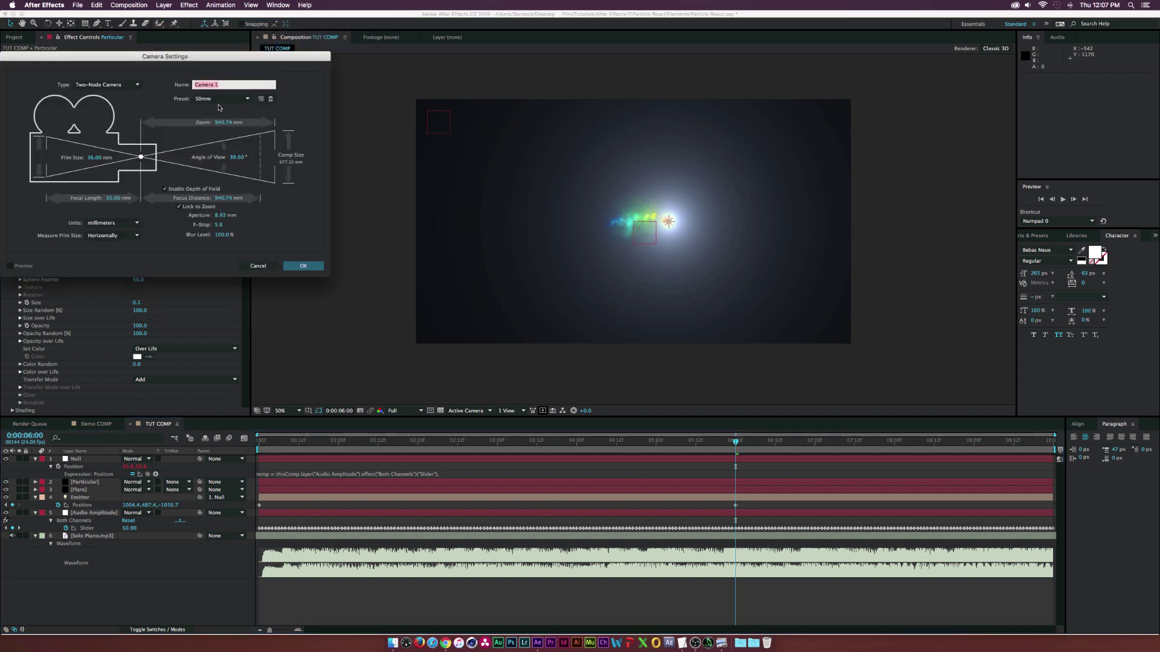
pyautogui.click(219, 99)
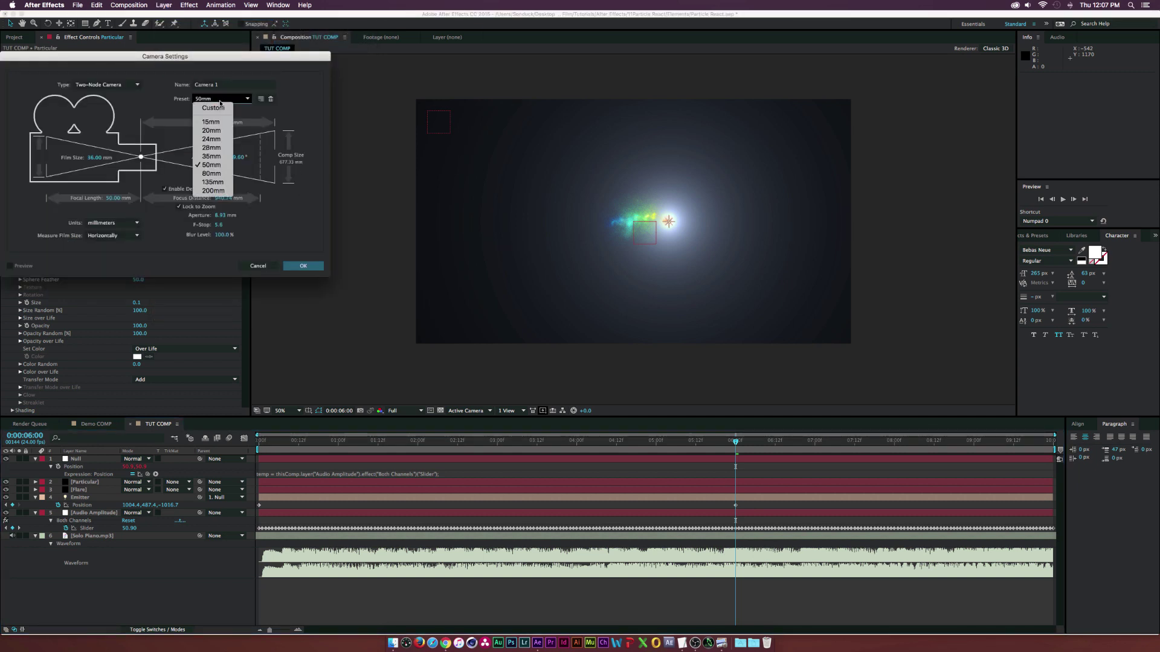
pyautogui.click(215, 131)
pyautogui.click(303, 266)
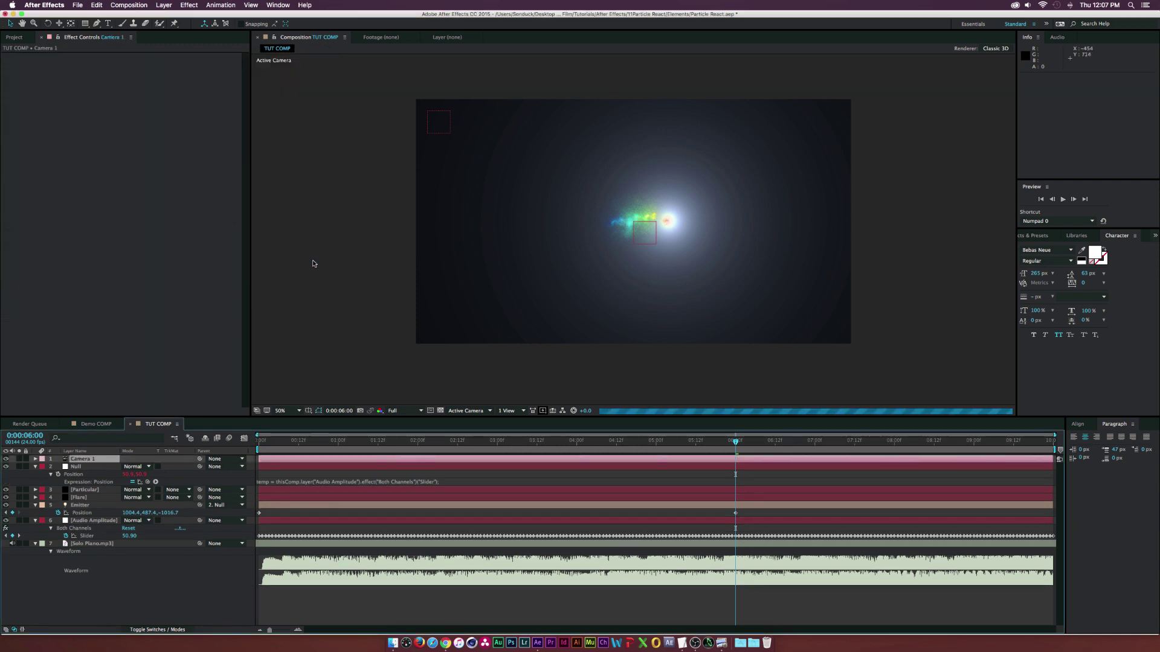
# Try dollying the new camera in depth, then undo the change.
pyautogui.press('p')
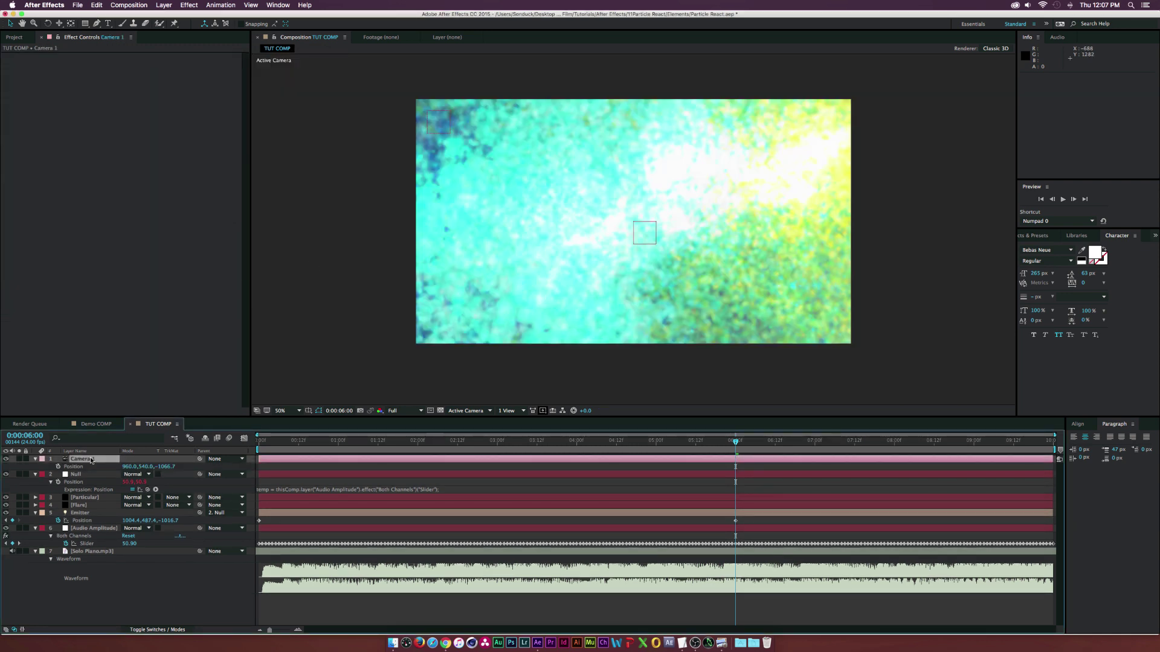
pyautogui.click(59, 23)
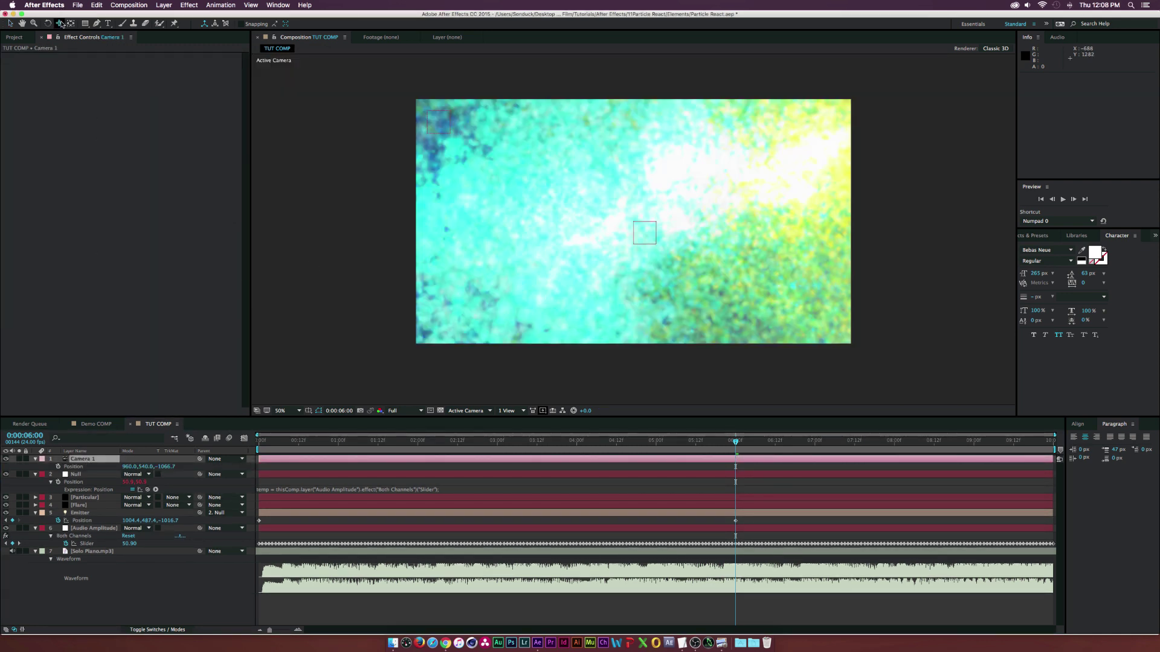
pyautogui.click(98, 43)
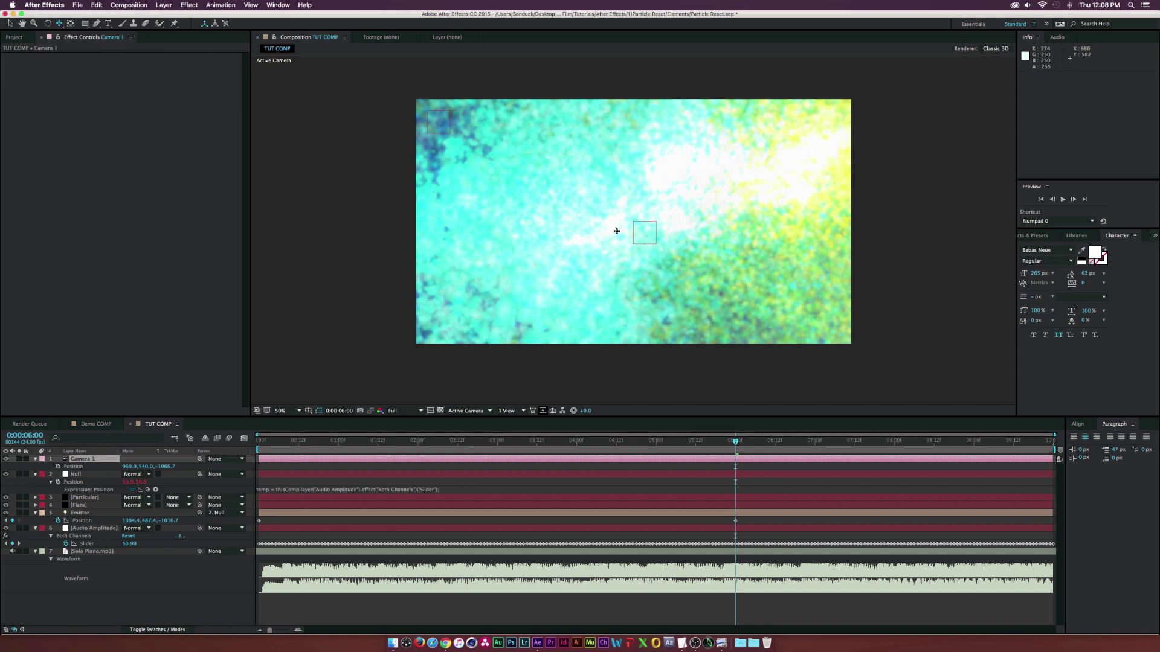
pyautogui.moveTo(60, 22); pyautogui.dragTo(99, 51)
pyautogui.moveTo(665, 257); pyautogui.dragTo(670, 305)
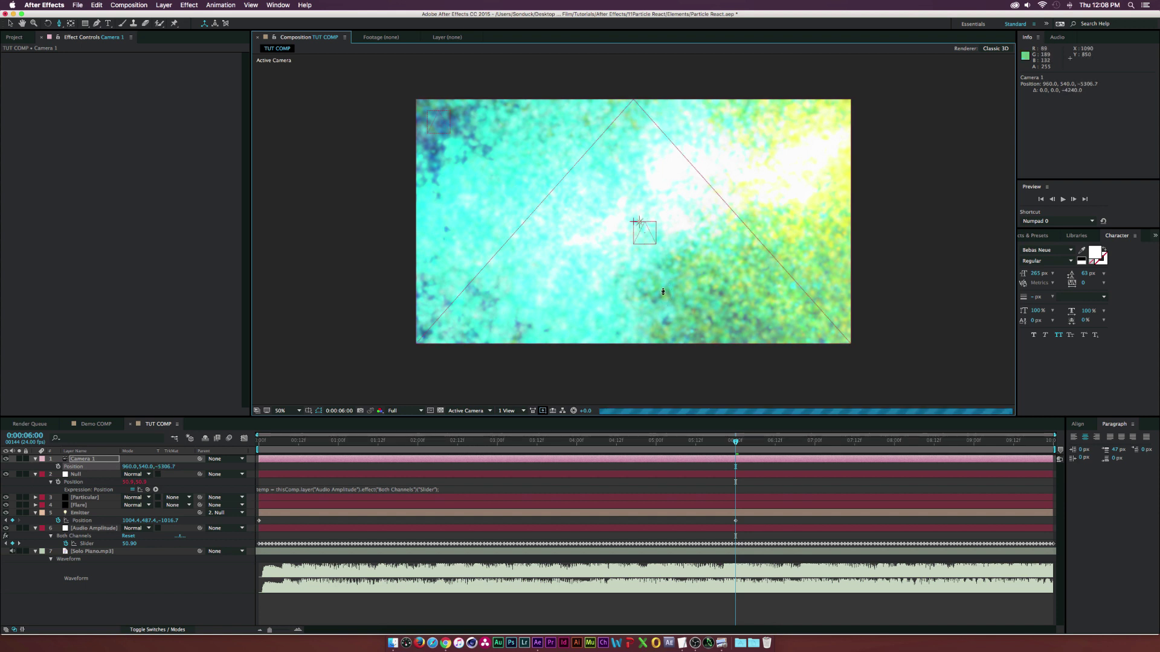
pyautogui.moveTo(676, 267); pyautogui.dragTo(668, 206)
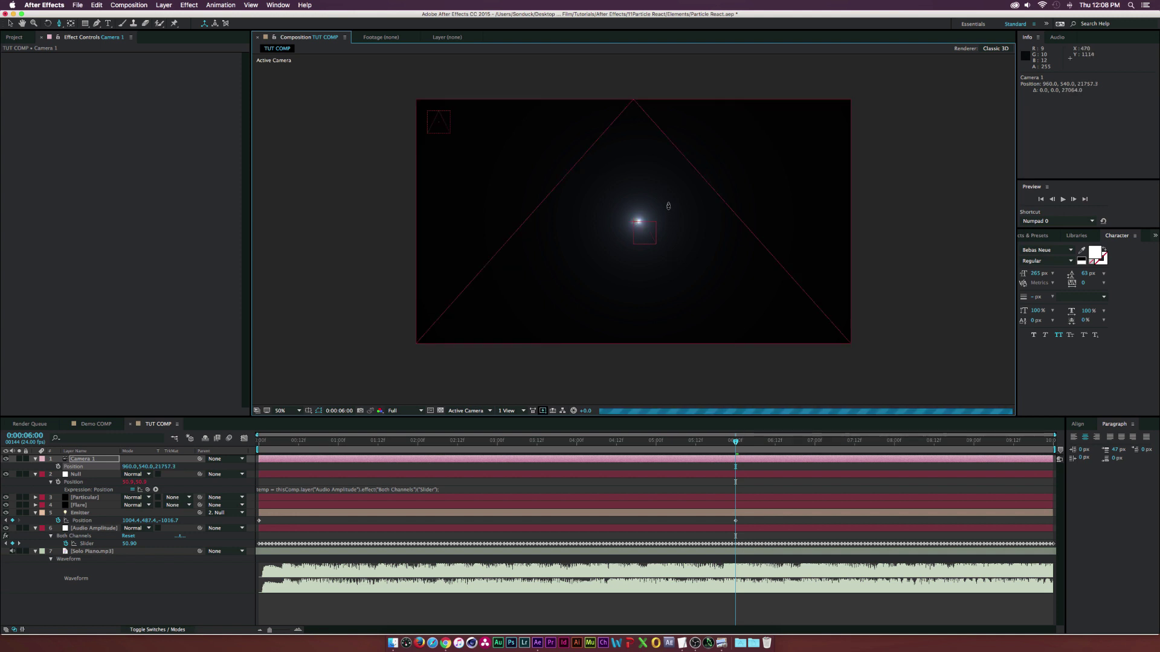
pyautogui.press('super+z')
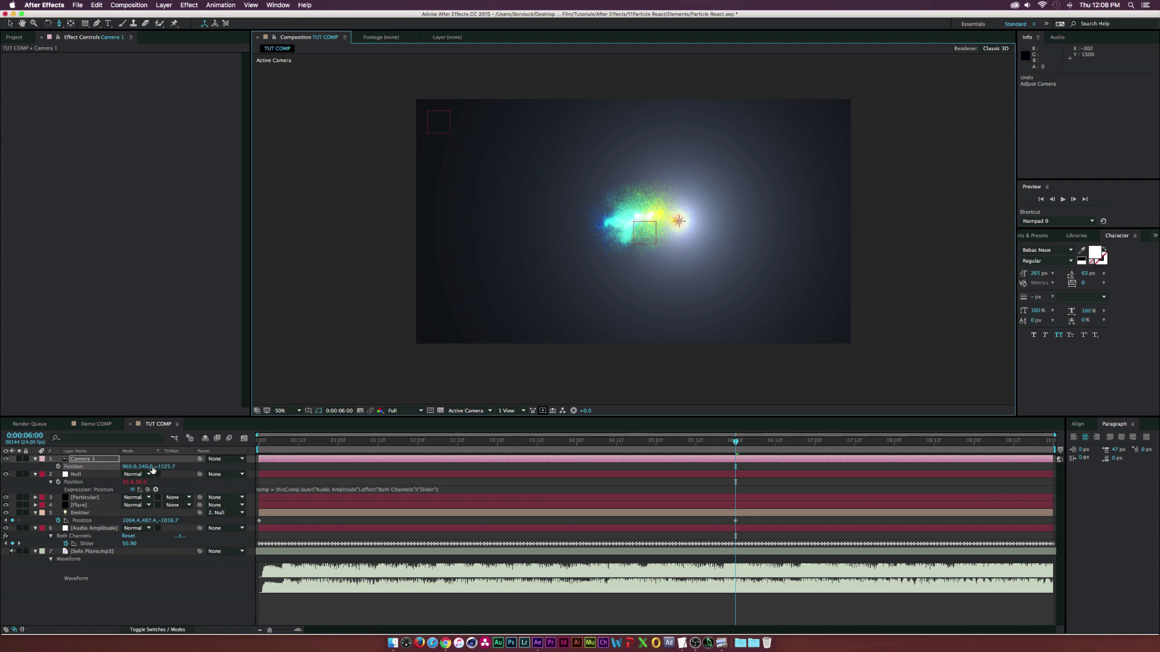
# Keyframe the camera Position at 6 seconds and pan it off-centre at 0 seconds.
pyautogui.click(58, 467)
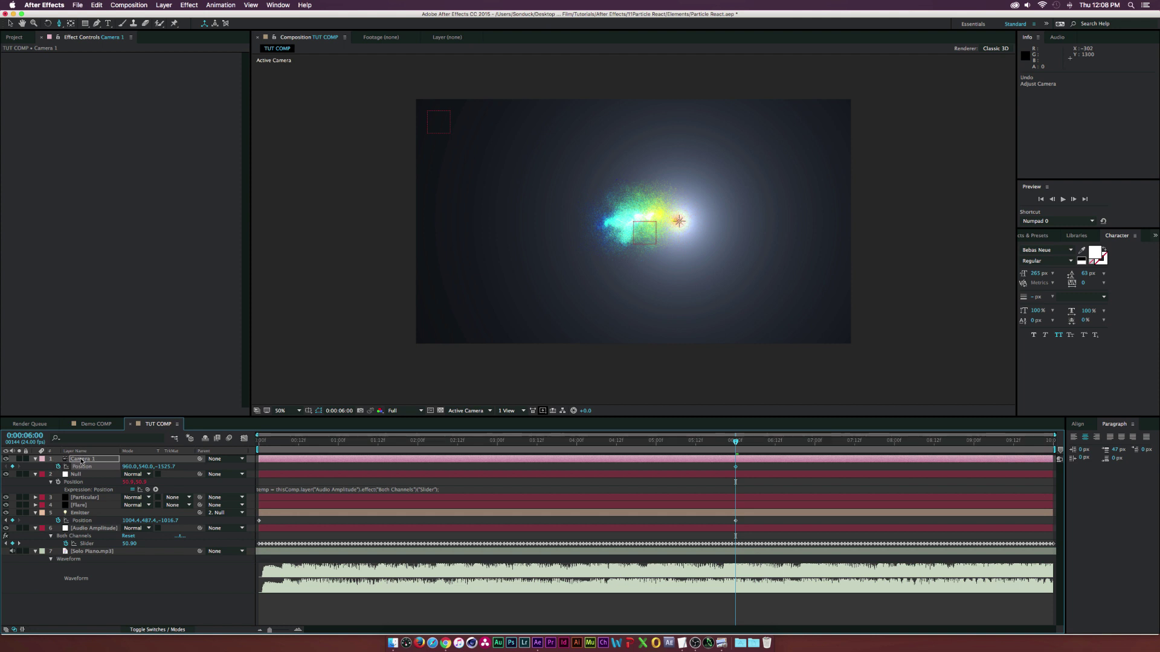
pyautogui.press('Home')
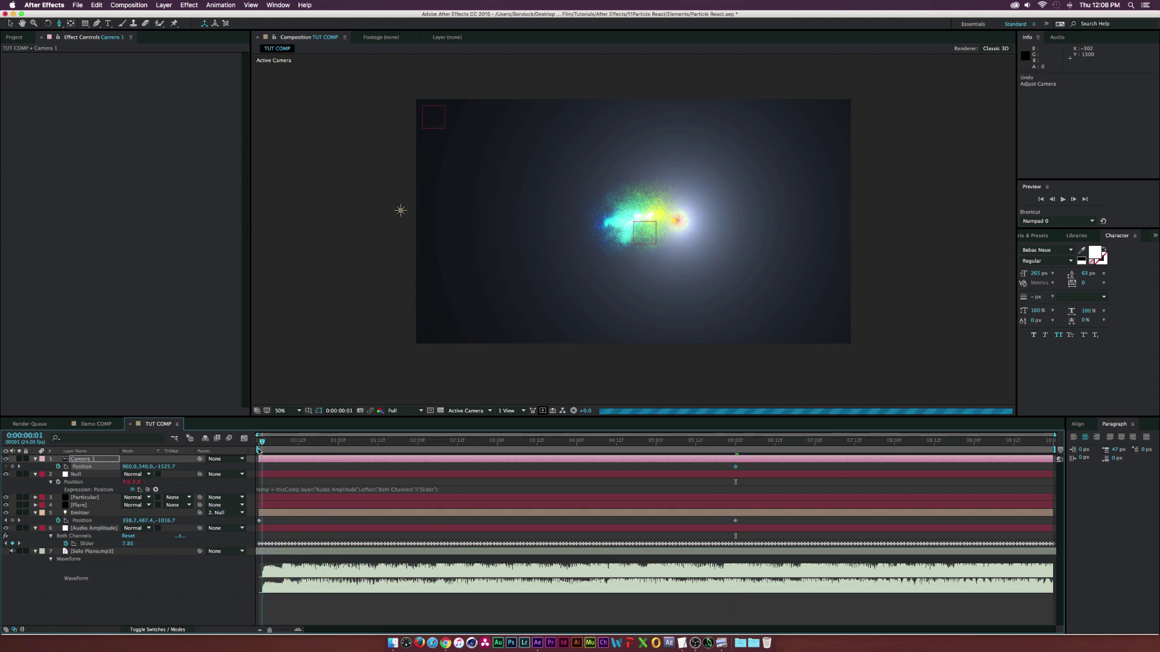
pyautogui.click(58, 27)
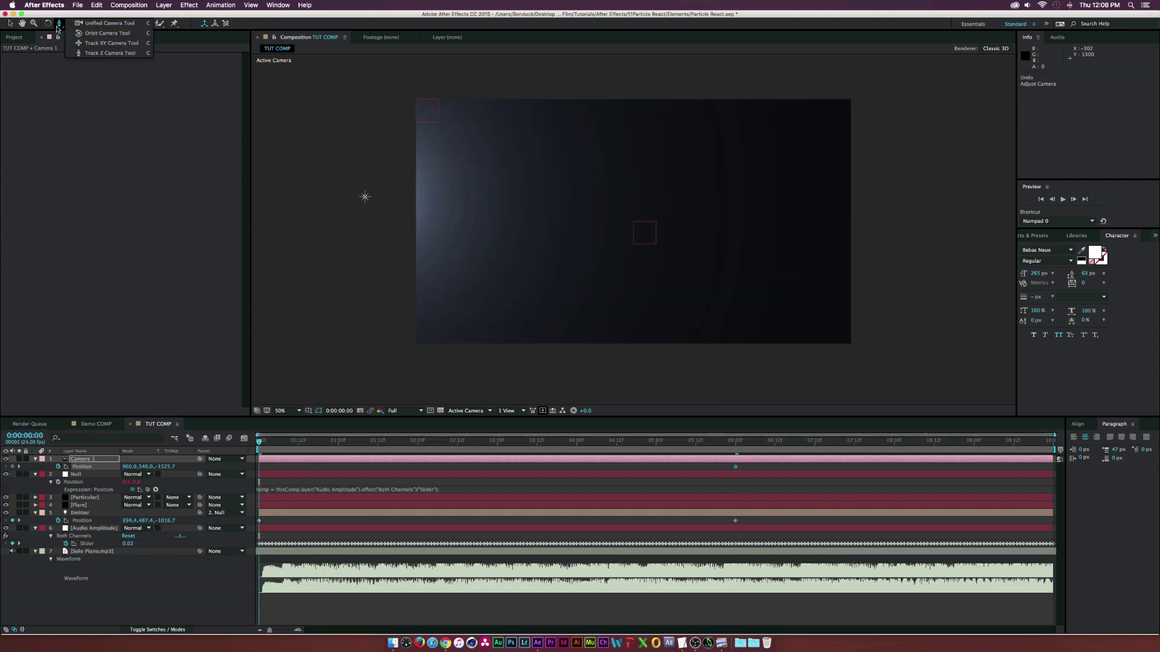
pyautogui.click(91, 44)
pyautogui.moveTo(489, 225); pyautogui.dragTo(402, 238)
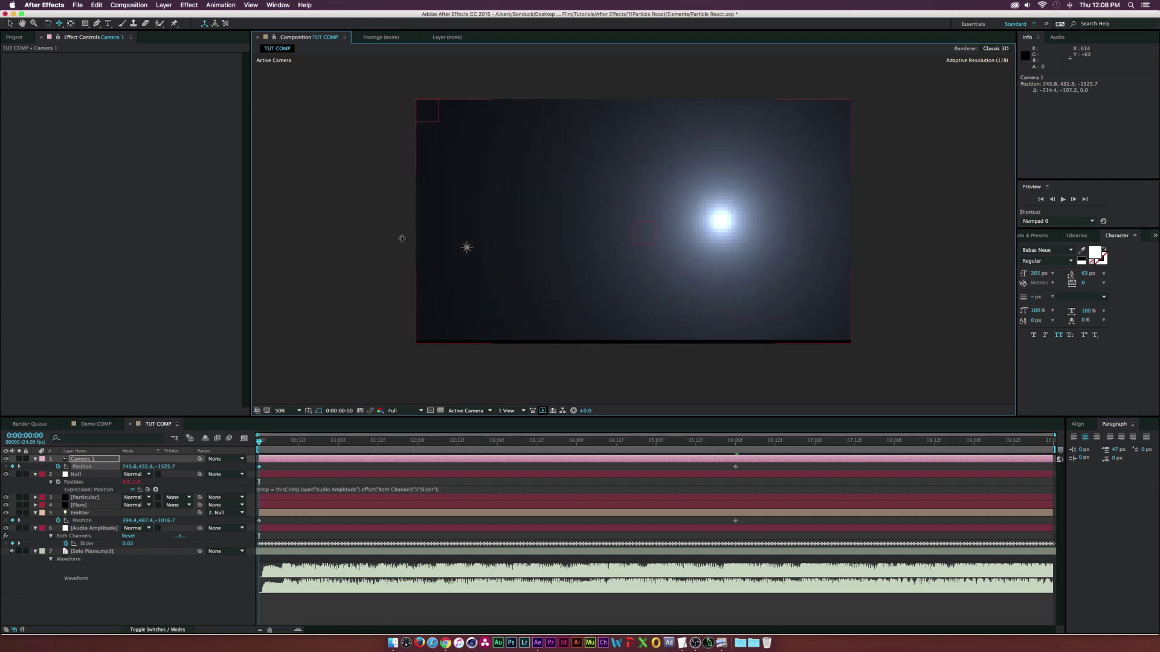
pyautogui.click(546, 441)
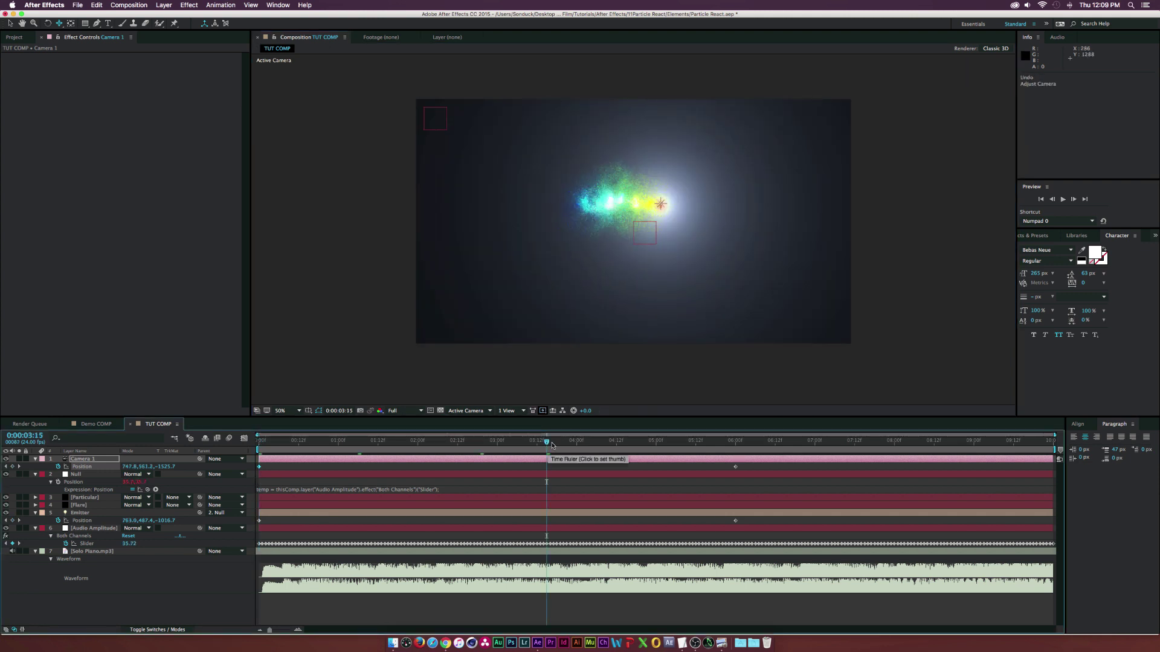
pyautogui.click(730, 442)
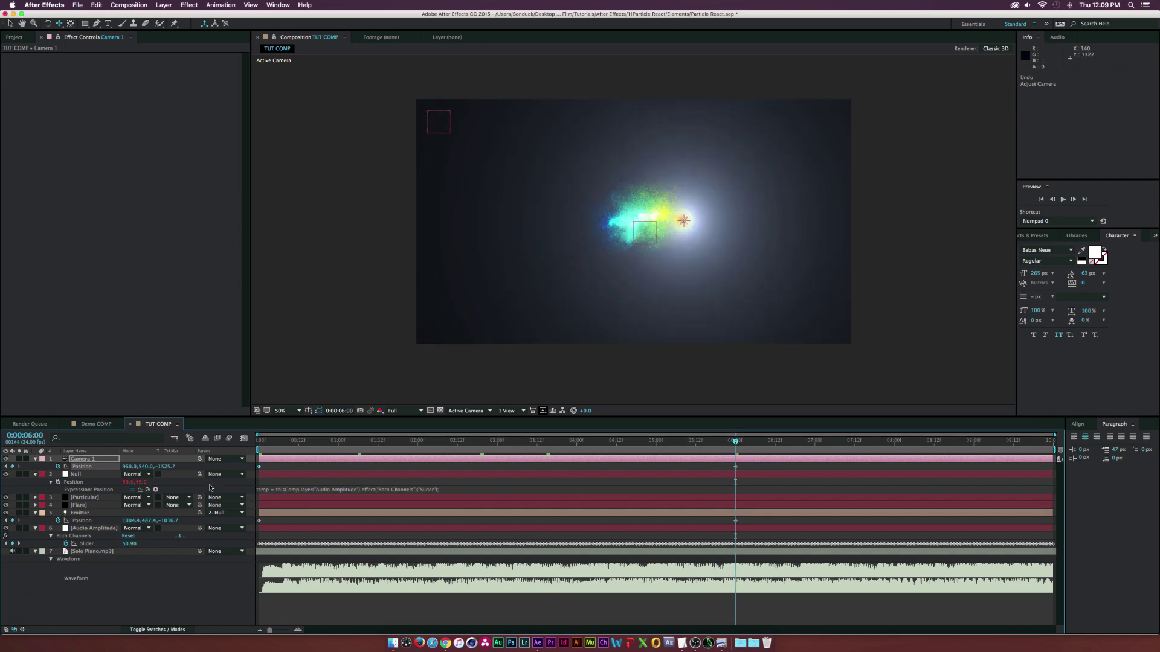
# Set Particular's Emitter Size X, Y and Z to 0, then select the Flare layer.
pyautogui.click(91, 499)
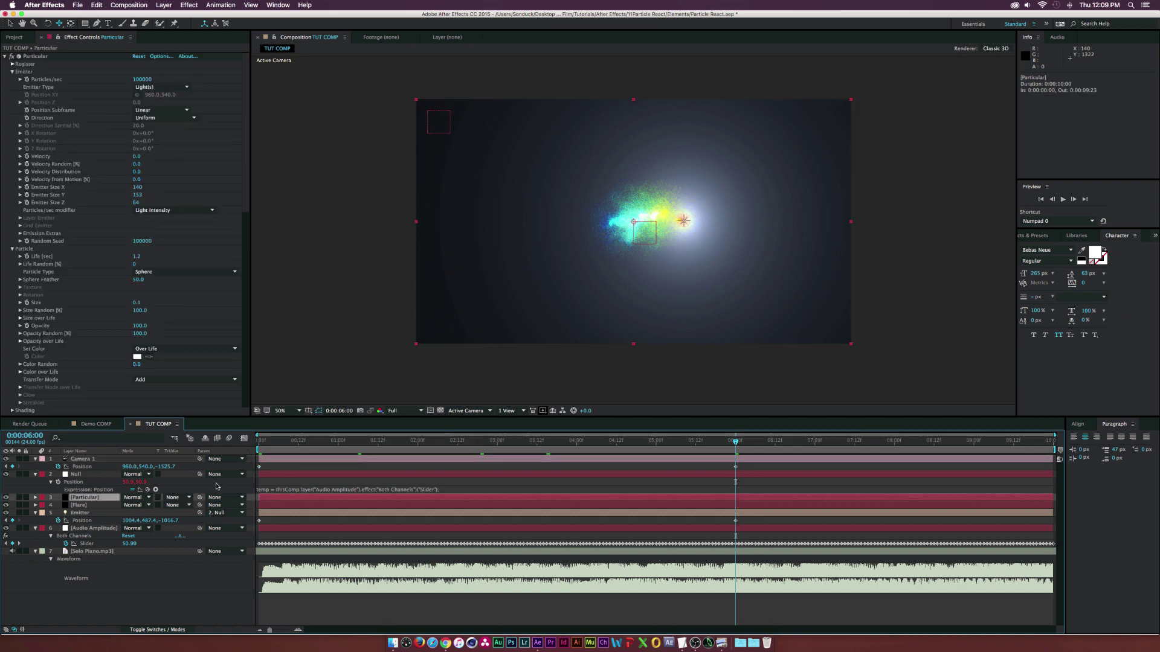
pyautogui.moveTo(268, 443); pyautogui.dragTo(298, 442)
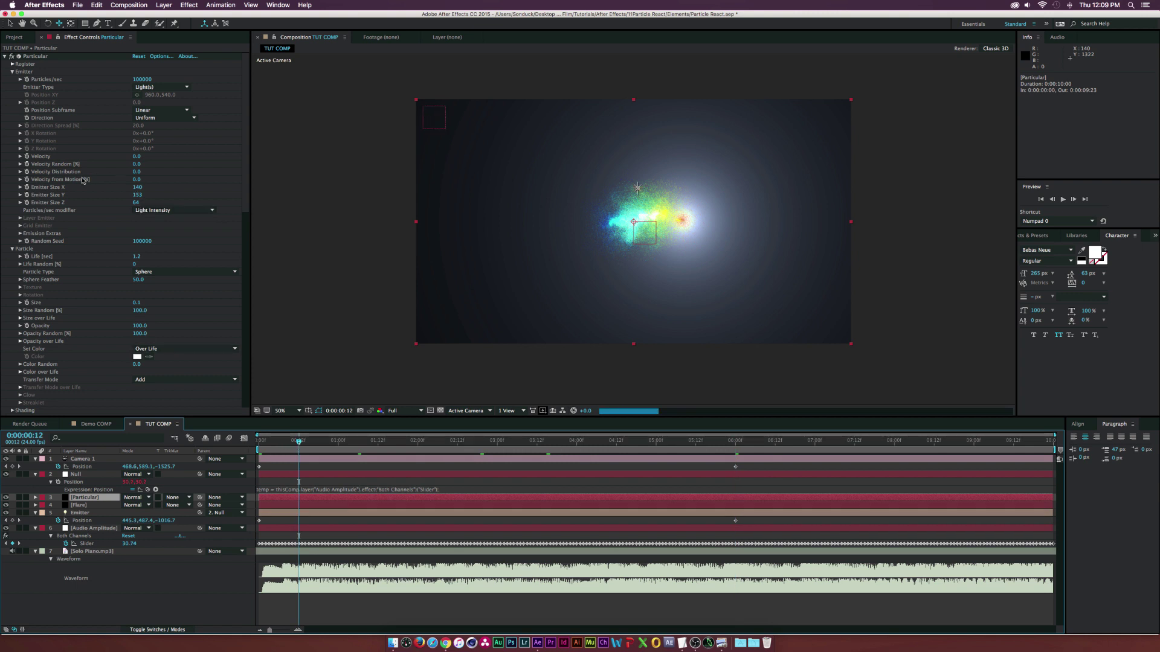
pyautogui.click(36, 188)
pyautogui.keyDown('shift'); pyautogui.click(29, 203); pyautogui.keyUp('shift')
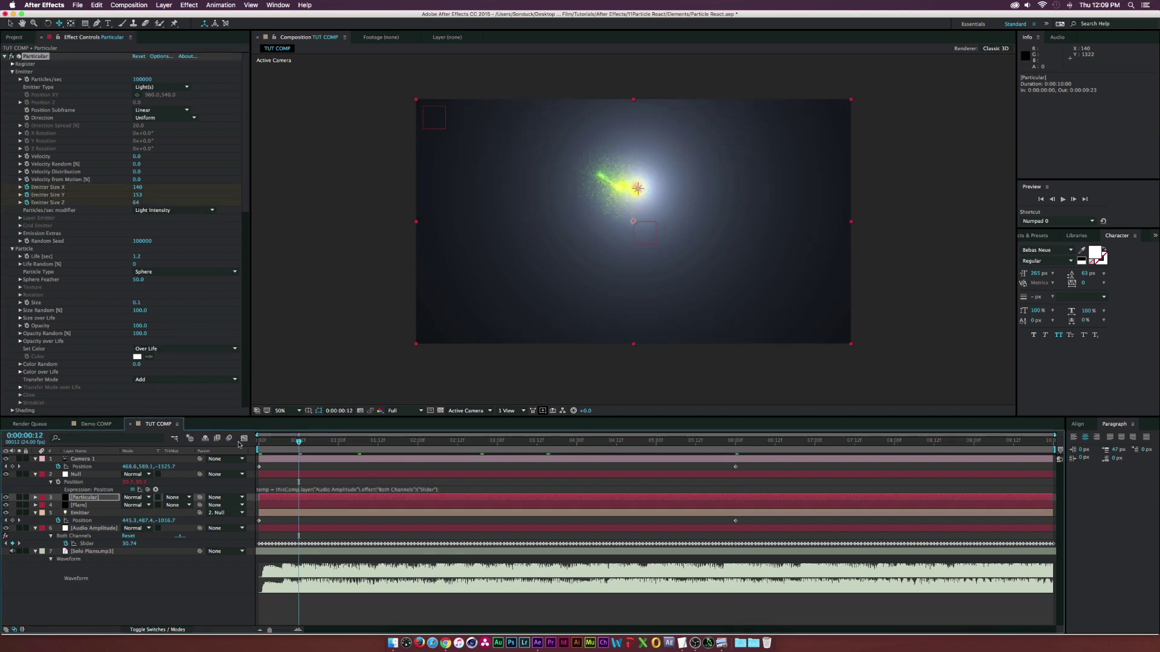
pyautogui.press('Home')
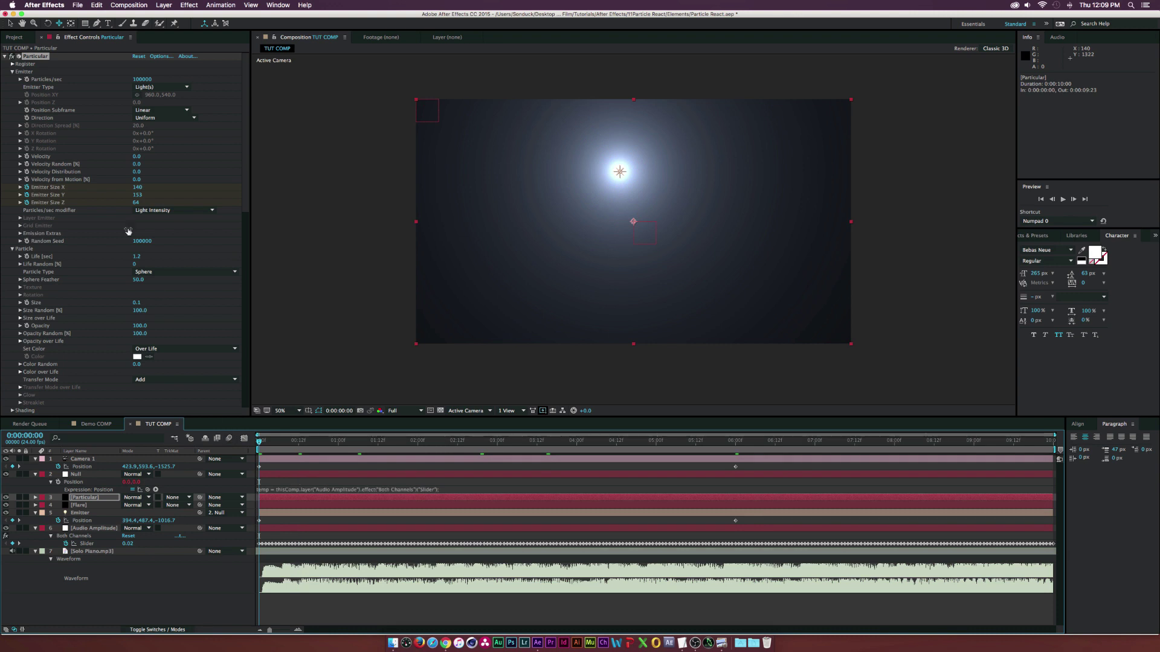
pyautogui.click(137, 188)
pyautogui.write('0')
pyautogui.press('Tab')
pyautogui.write('0')
pyautogui.press('Tab')
pyautogui.write('0')
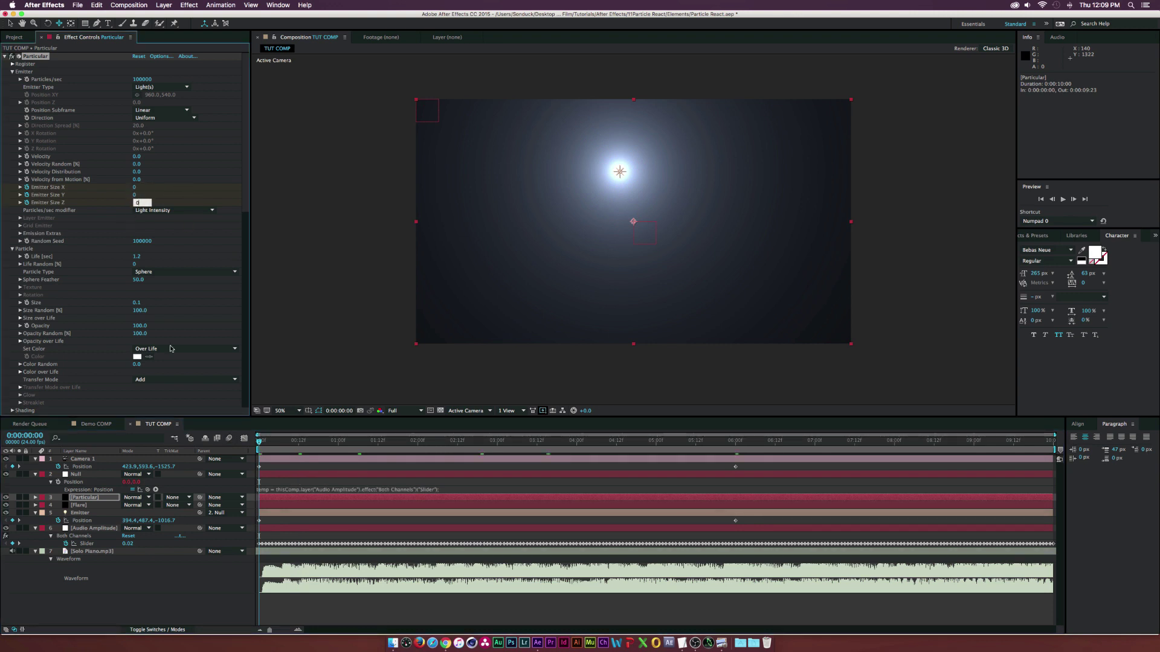
pyautogui.click(89, 506)
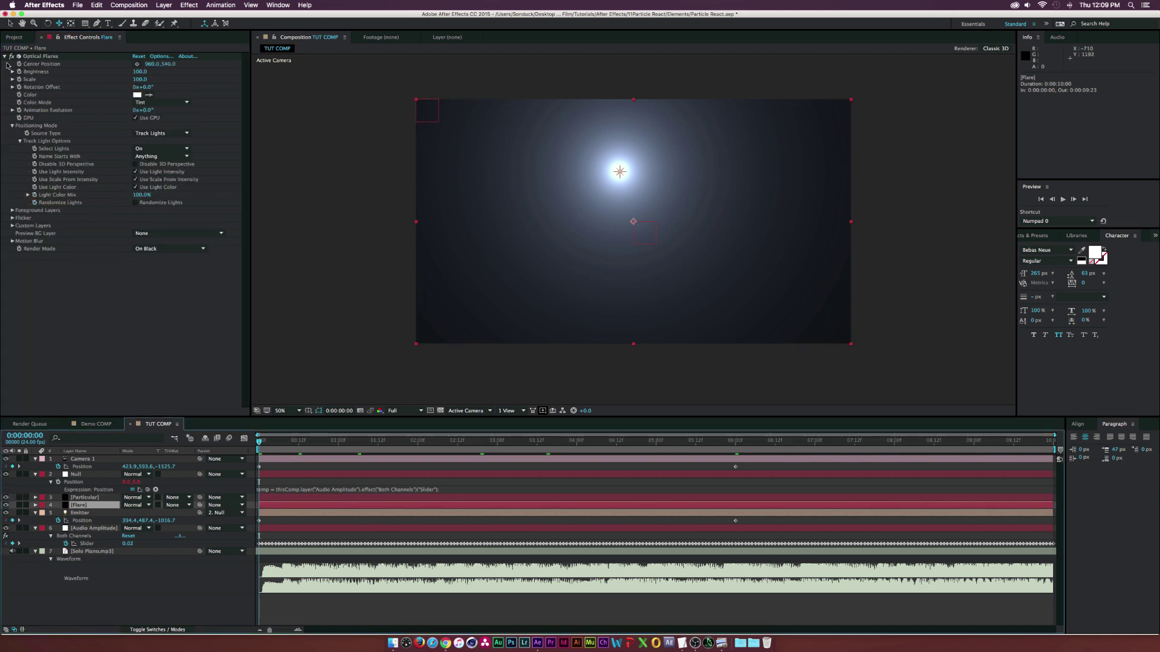
# Keyframe Optical Flares Brightness at 0 on frame 0, rising to 100 by frame 12.
pyautogui.click(54, 79)
pyautogui.press('u')
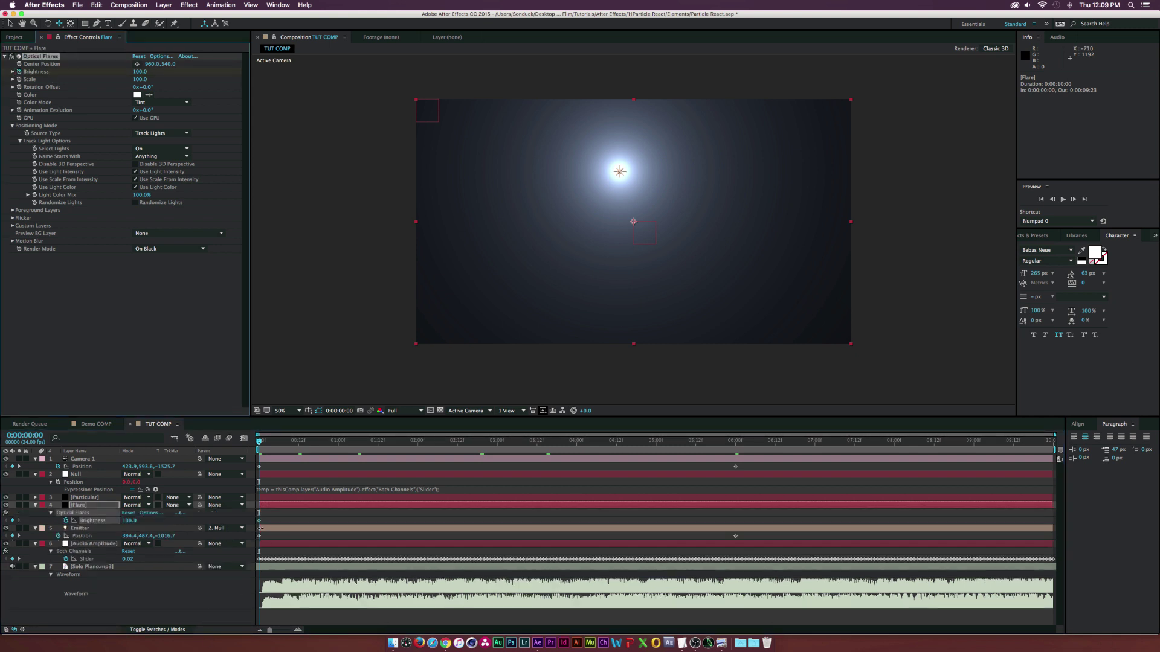
pyautogui.moveTo(260, 521); pyautogui.dragTo(299, 522)
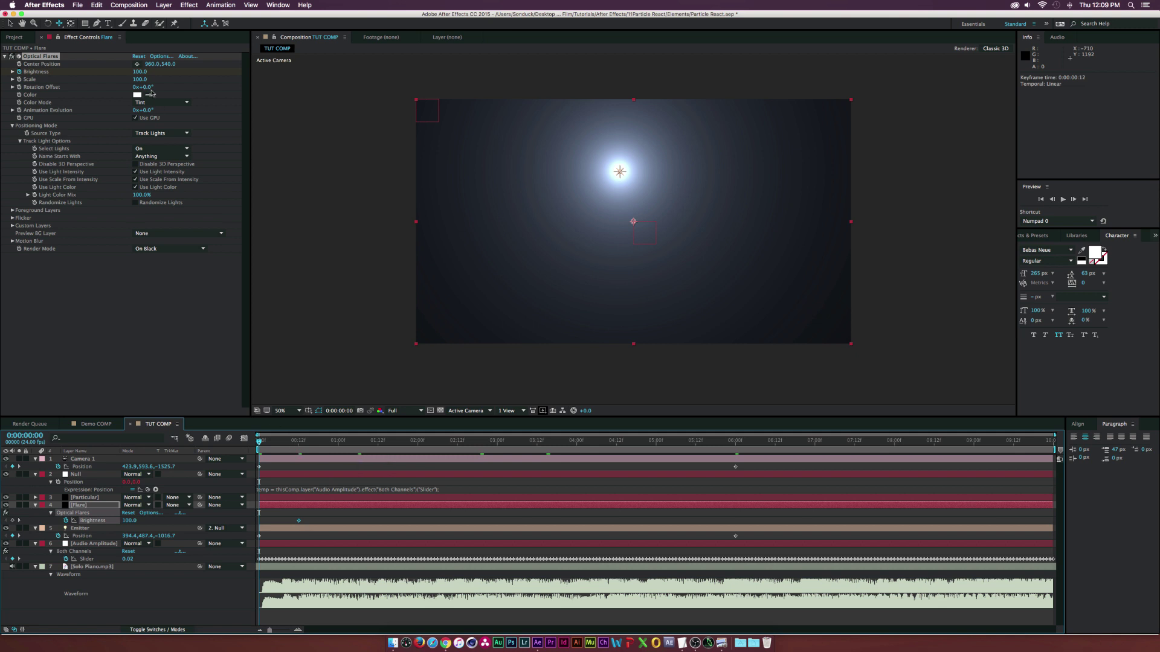
pyautogui.click(137, 72)
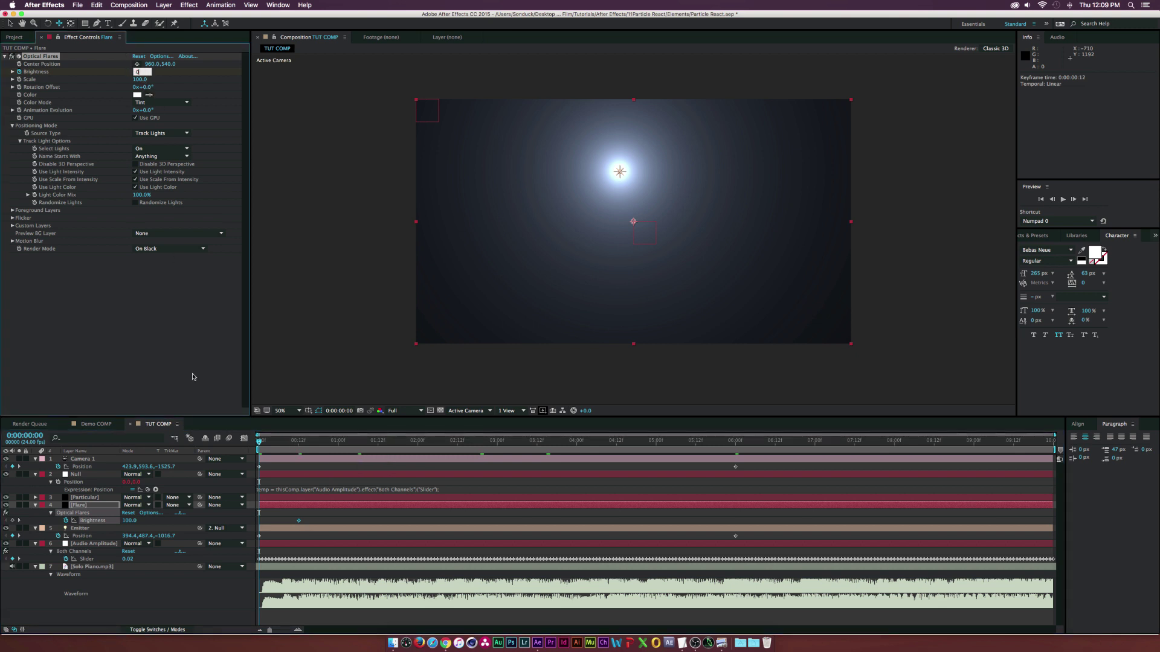
pyautogui.press('Return')
pyautogui.moveTo(259, 442); pyautogui.dragTo(298, 443)
# Preview the flare fade-in and the trail from around 3 seconds 18 frames.
pyautogui.press('space')
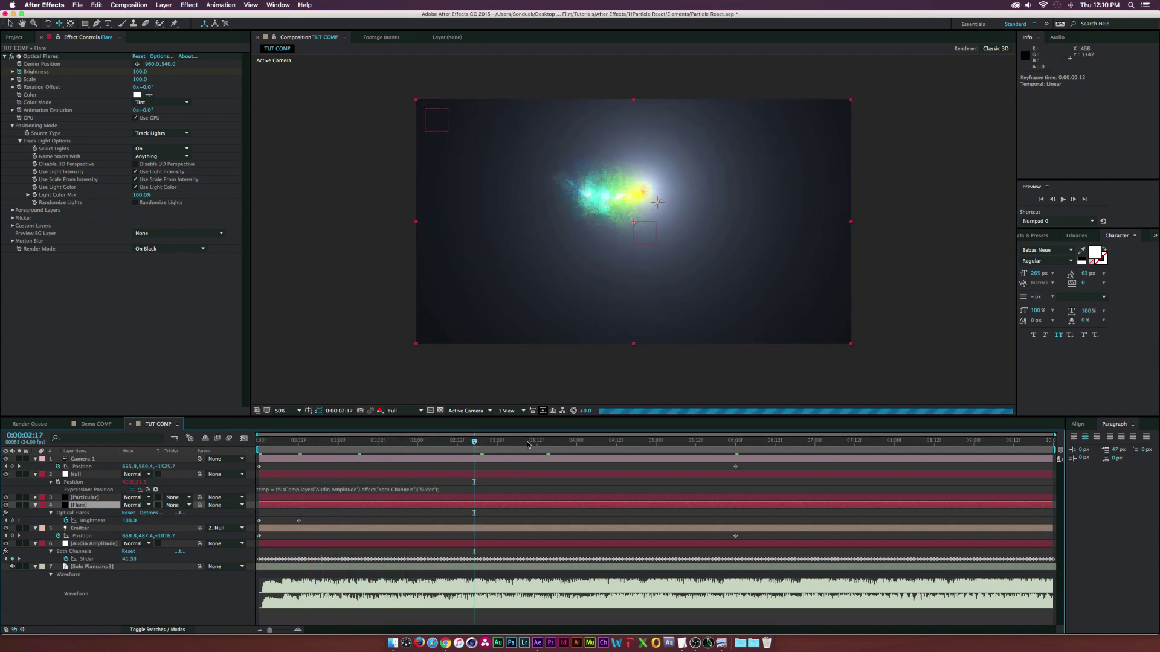
pyautogui.click(574, 443)
pyautogui.moveTo(574, 444); pyautogui.dragTo(557, 446)
pyautogui.press('space')
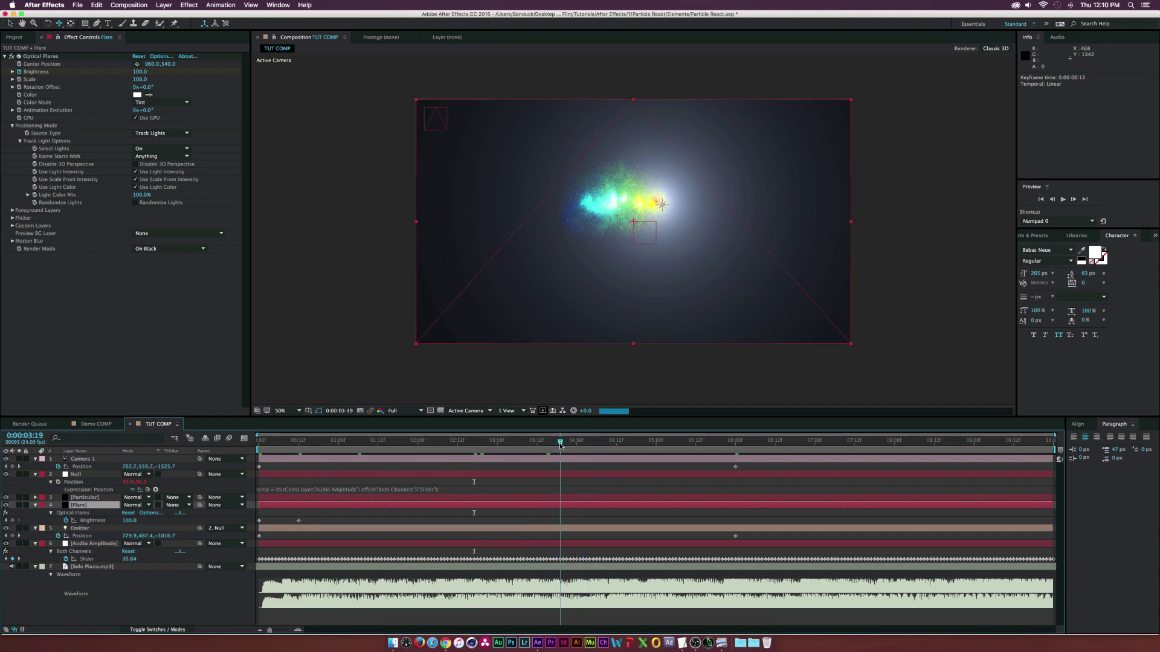
# Push Camera 1 further back in Z and delete the Audio Amplitude Slider keyframes near 3 seconds.
pyautogui.click(740, 467)
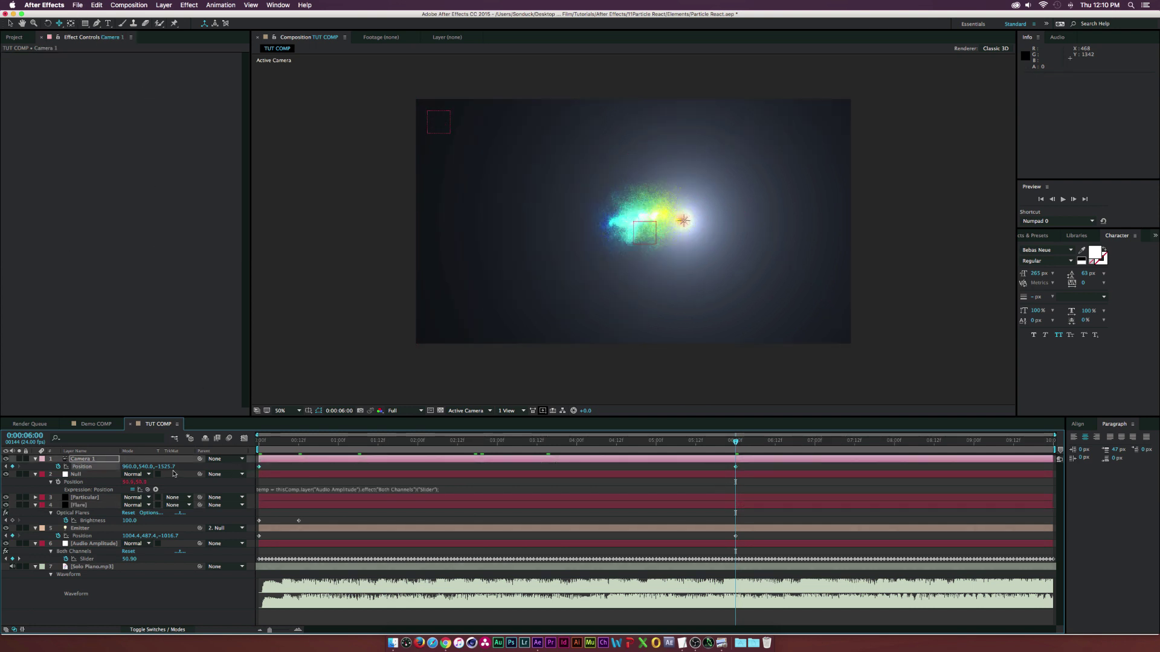
pyautogui.moveTo(151, 467)
pyautogui.mouseDown()
pyautogui.moveTo(106, 467)
pyautogui.moveTo(170, 467)
pyautogui.mouseUp()
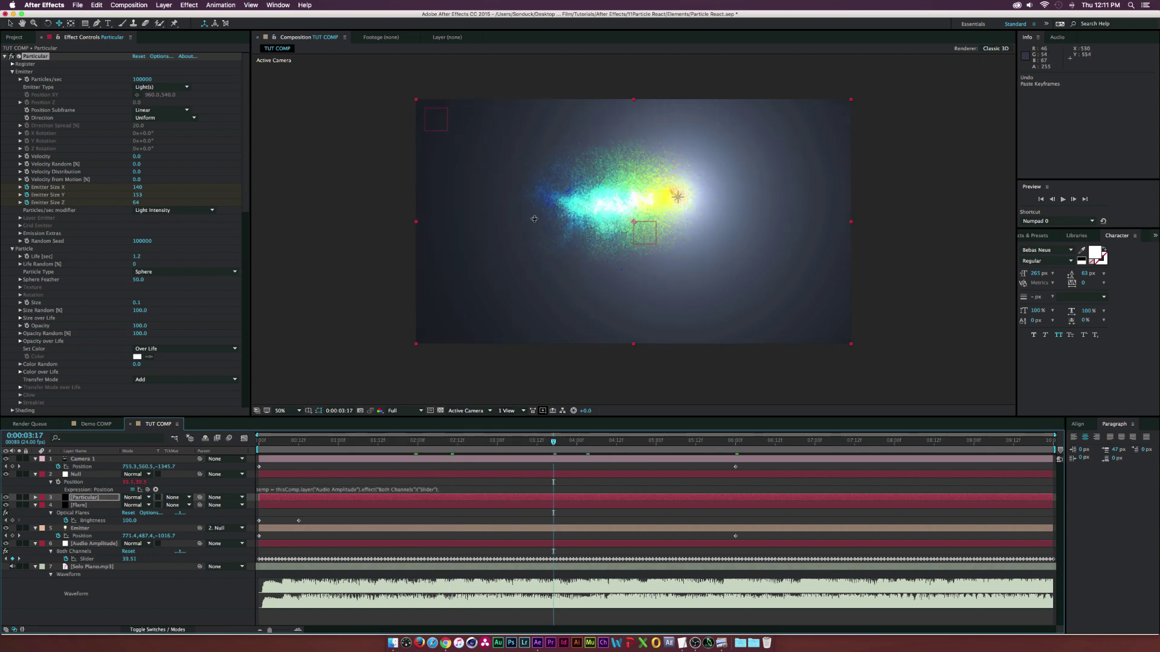
pyautogui.click(97, 544)
pyautogui.moveTo(524, 554); pyautogui.dragTo(573, 562)
pyautogui.press('Delete')
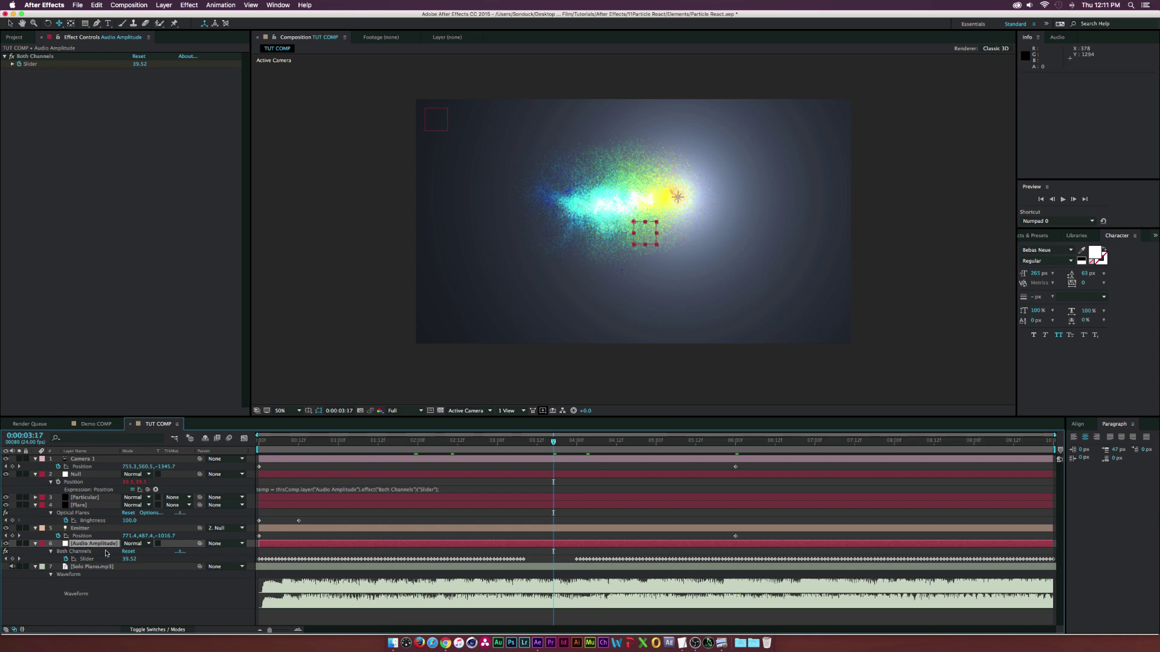
# Set the Audio Amplitude Slider to 252.88 at 3:15 and review the light's jump.
pyautogui.moveTo(552, 444); pyautogui.dragTo(546, 442)
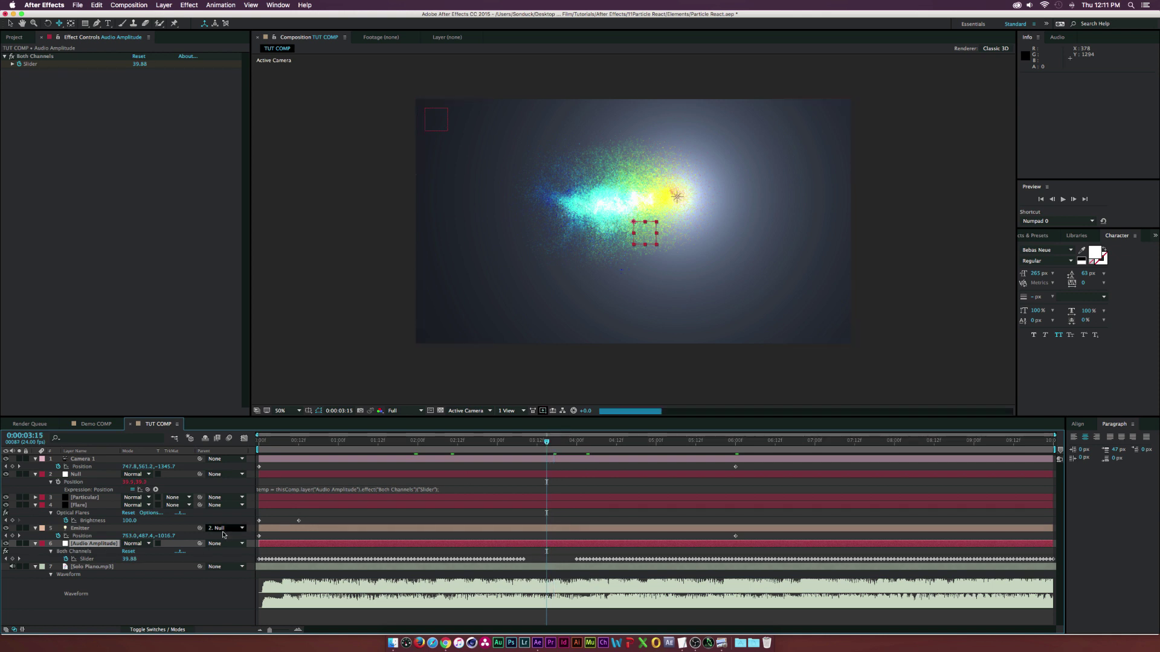
pyautogui.moveTo(128, 562)
pyautogui.mouseDown()
pyautogui.moveTo(258, 561)
pyautogui.moveTo(101, 566)
pyautogui.mouseUp()
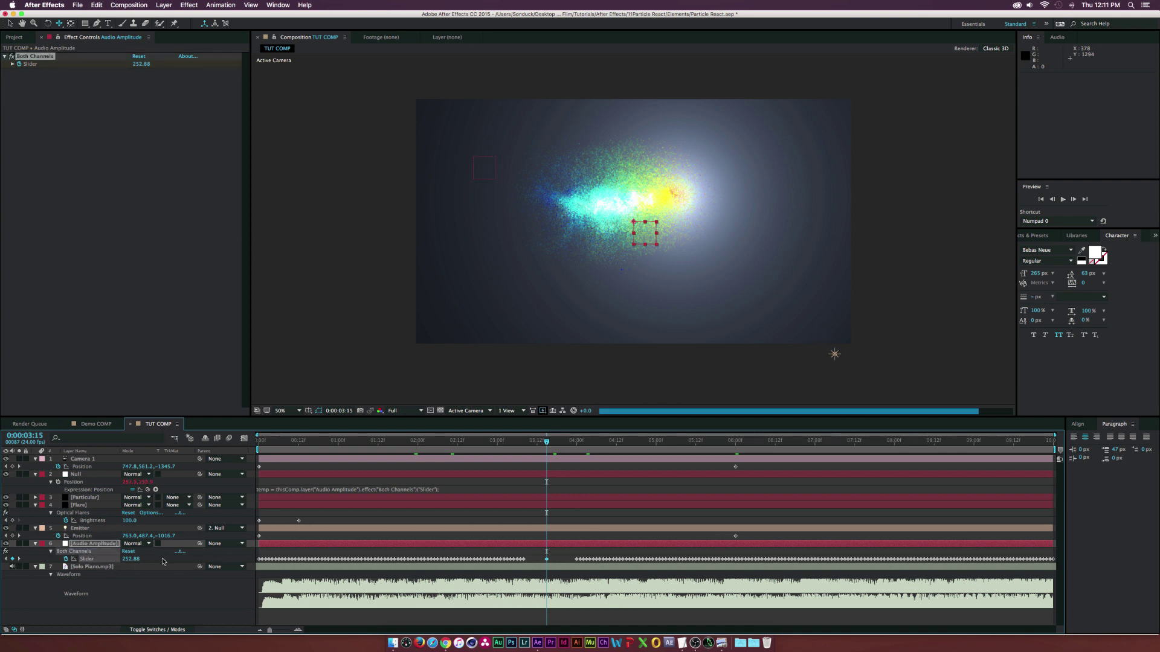
pyautogui.moveTo(560, 444)
pyautogui.mouseDown()
pyautogui.moveTo(523, 446)
pyautogui.moveTo(573, 447)
pyautogui.mouseUp()
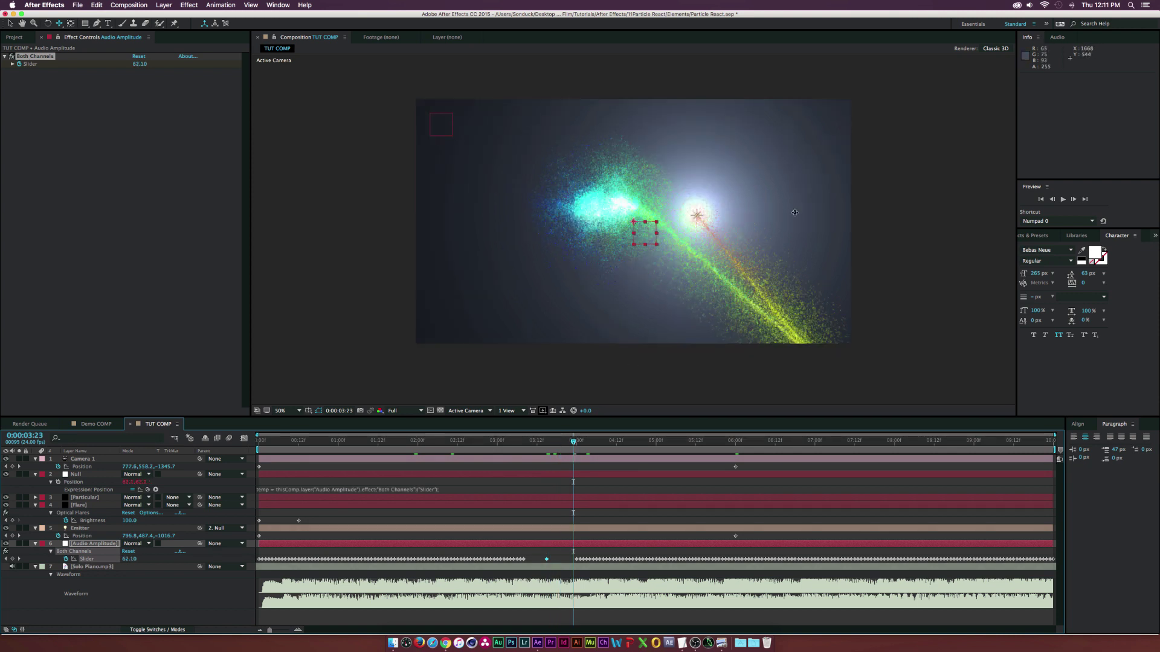
pyautogui.moveTo(575, 444); pyautogui.dragTo(589, 444)
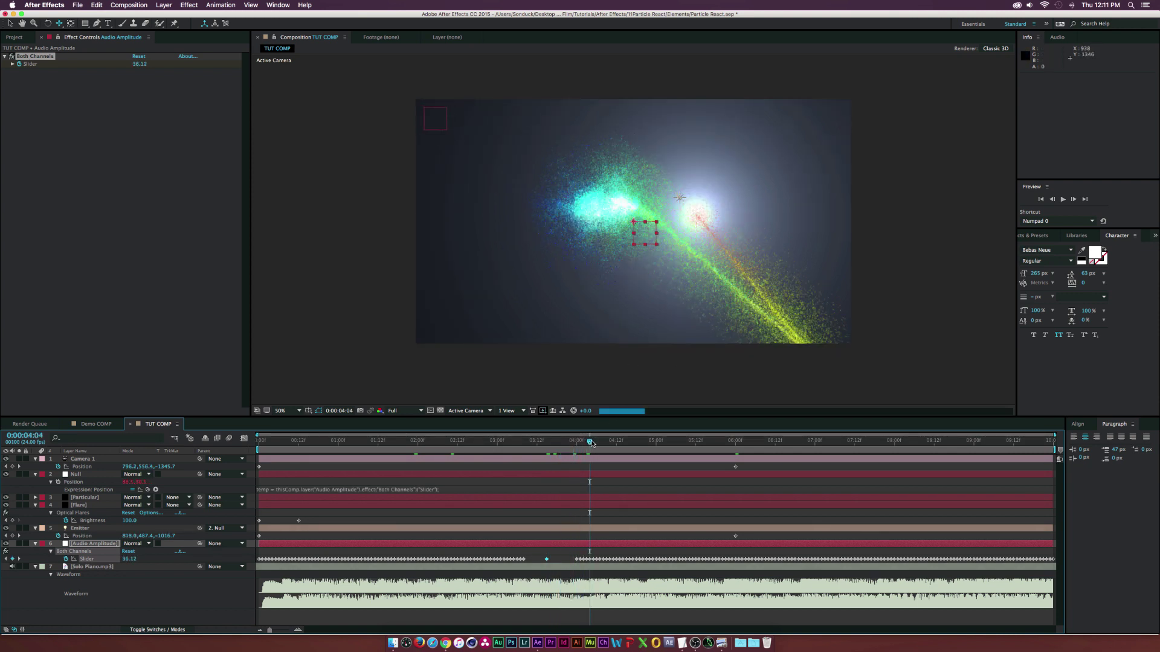
pyautogui.click(712, 443)
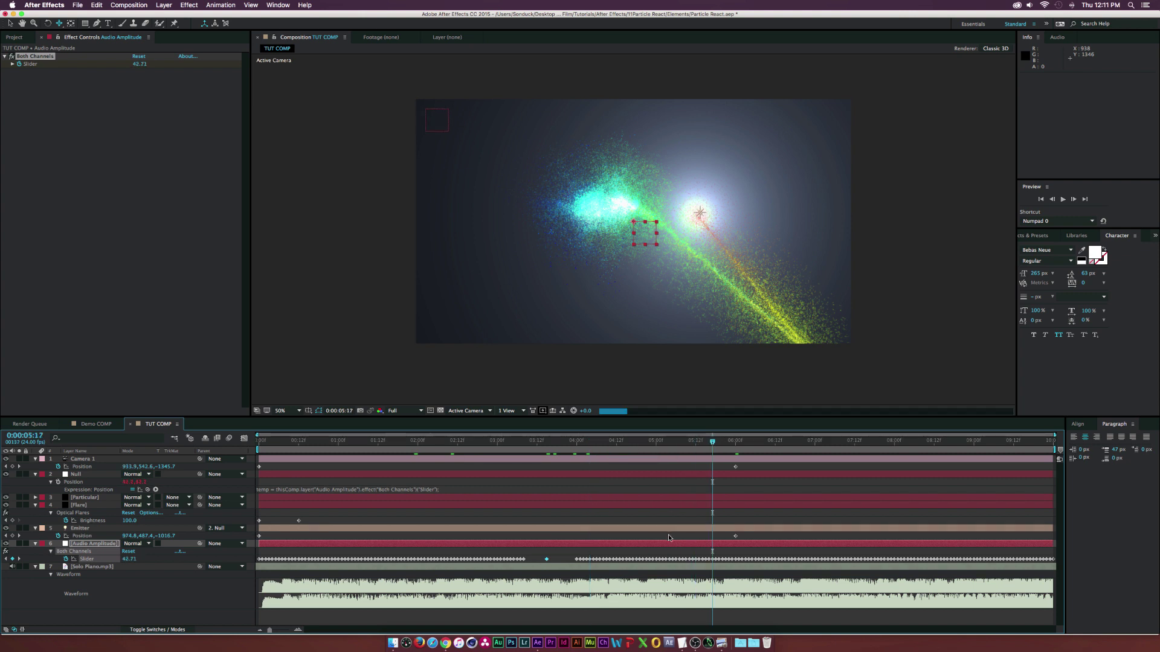
# Delete the Slider keyframes around 1:12 and preview the animation.
pyautogui.click(375, 449)
pyautogui.moveTo(365, 551); pyautogui.dragTo(390, 563)
pyautogui.press('Delete')
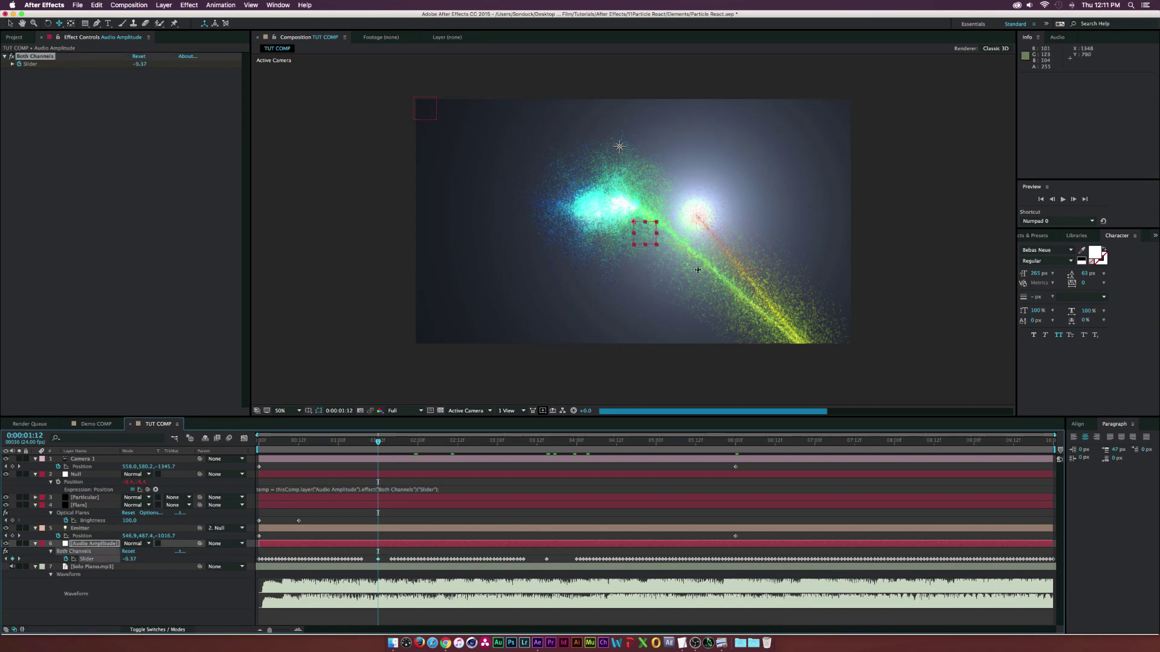
pyautogui.moveTo(378, 442); pyautogui.dragTo(448, 445)
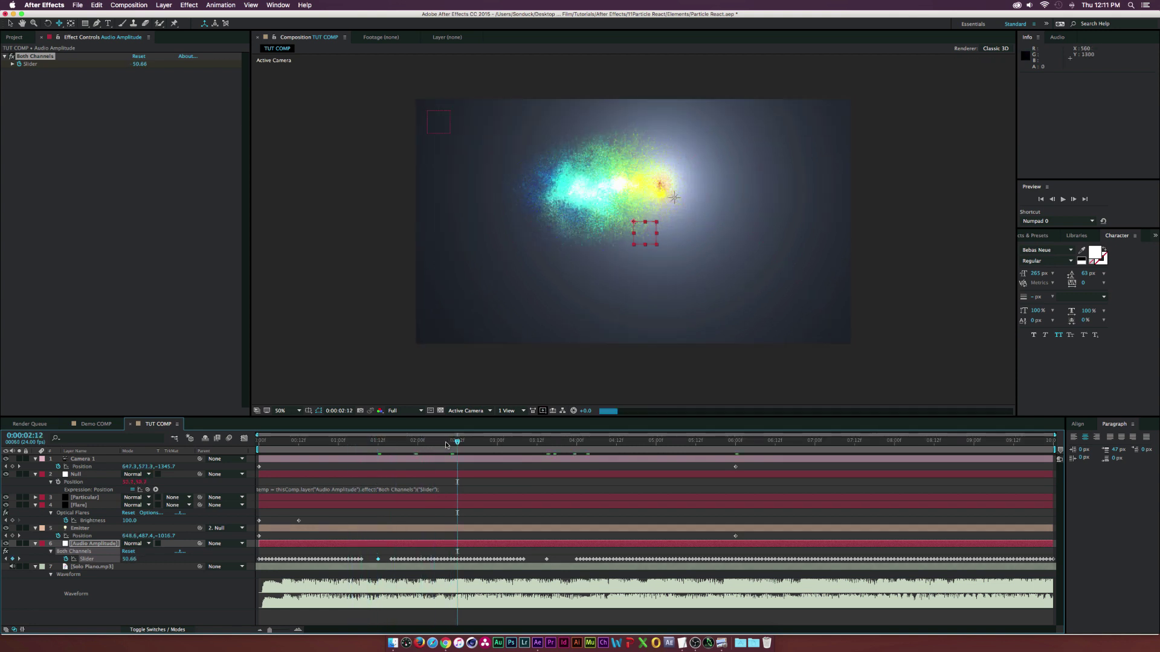
pyautogui.click(534, 445)
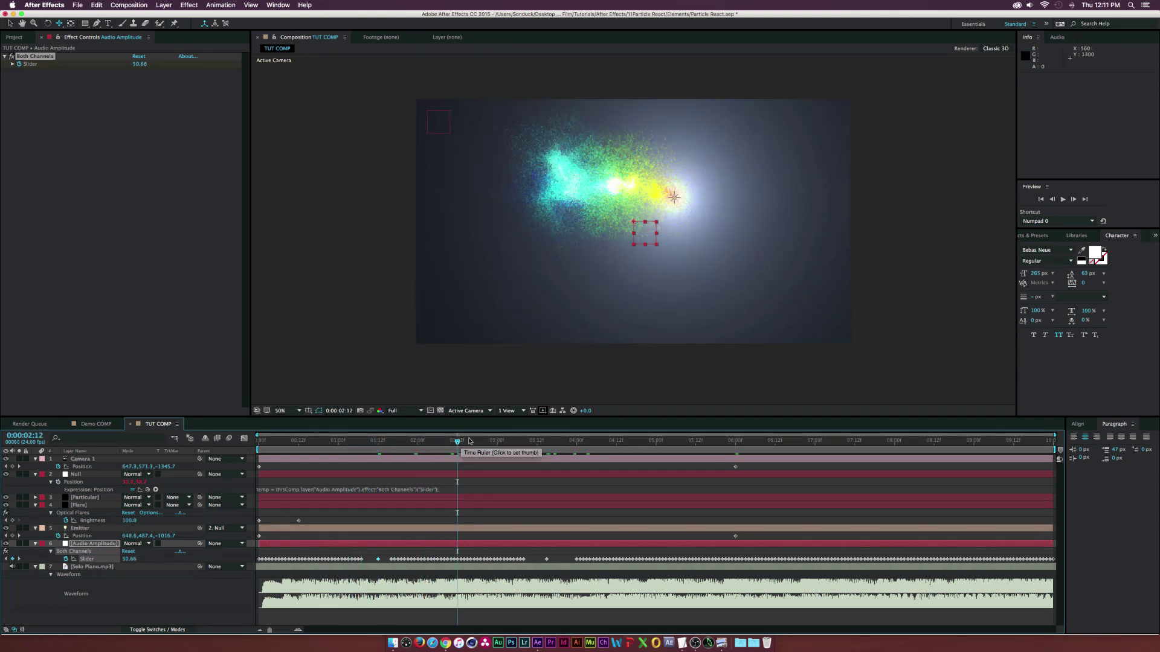
pyautogui.press('space')
pyautogui.press('space')
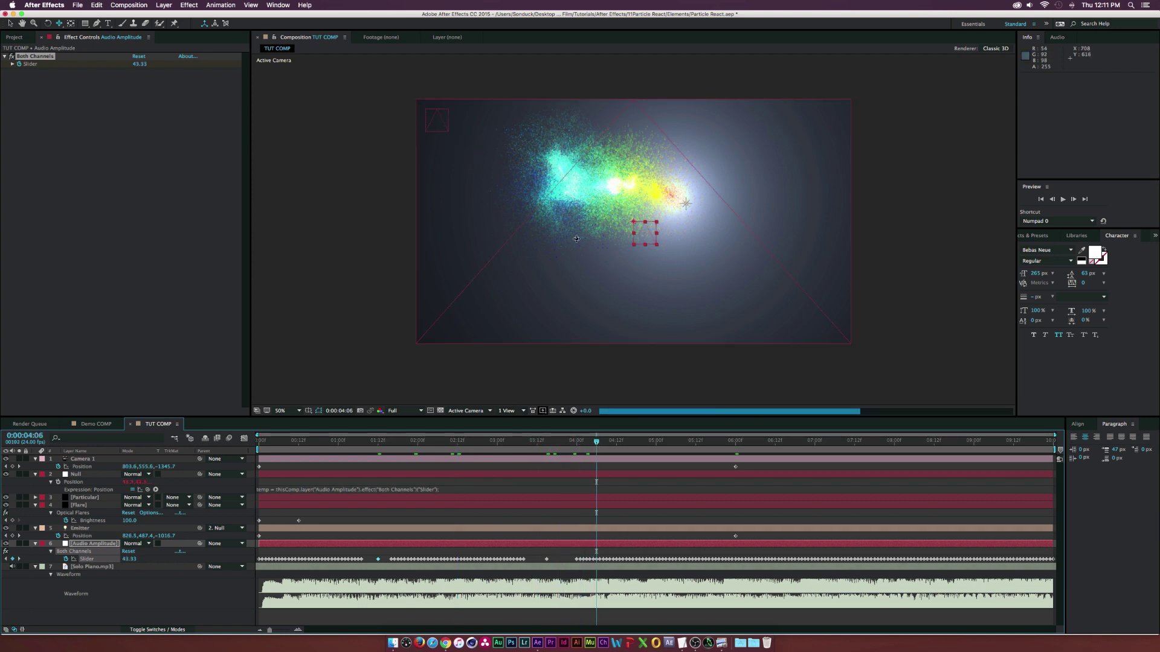
pyautogui.click(79, 460)
# In Camera 1's Camera Options, turn Depth of Field on with a 2-pixel Aperture.
pyautogui.click(35, 461)
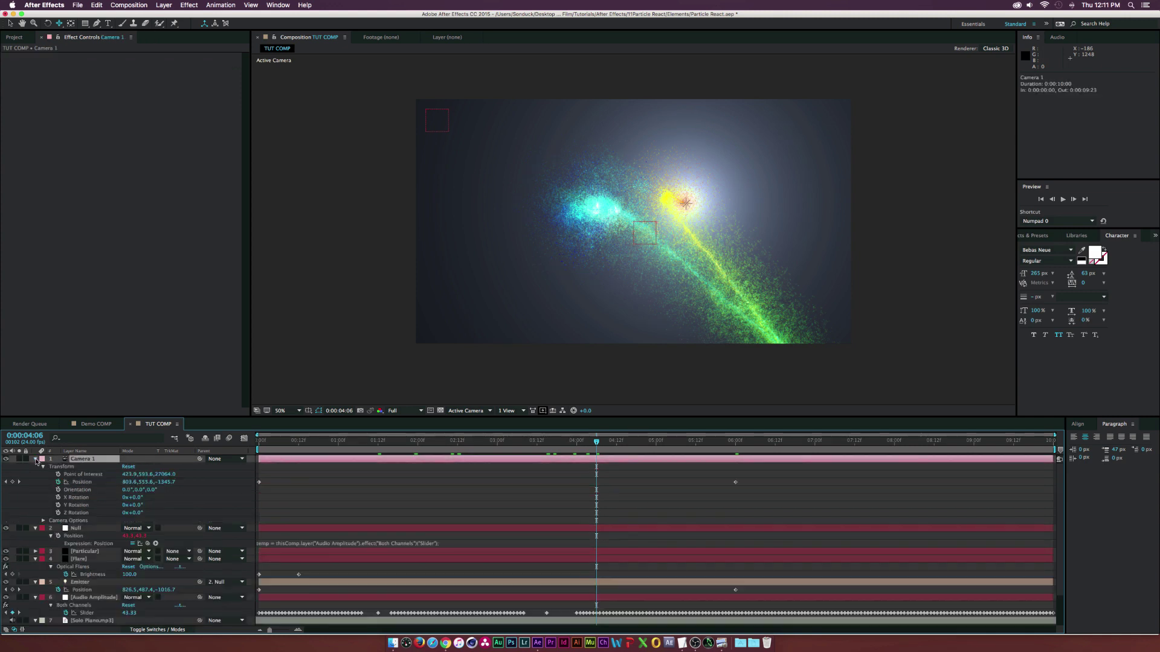
pyautogui.click(43, 521)
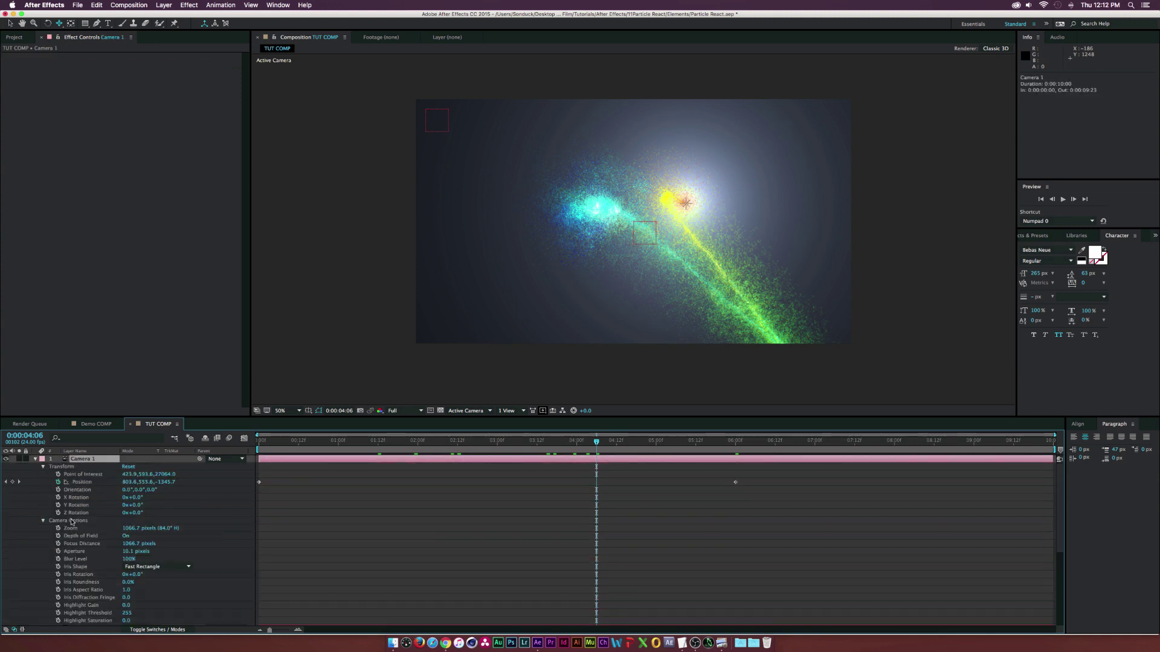
pyautogui.scroll(-1, 72, 522)
pyautogui.click(125, 527)
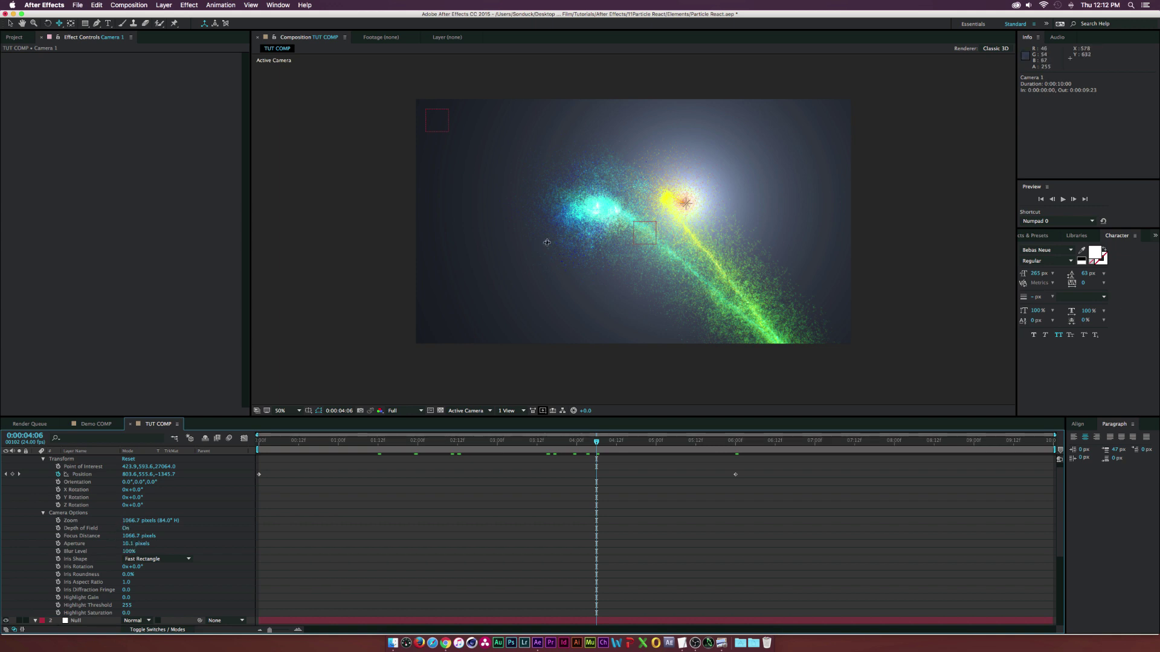
pyautogui.click(126, 544)
pyautogui.write('2')
pyautogui.press('Return')
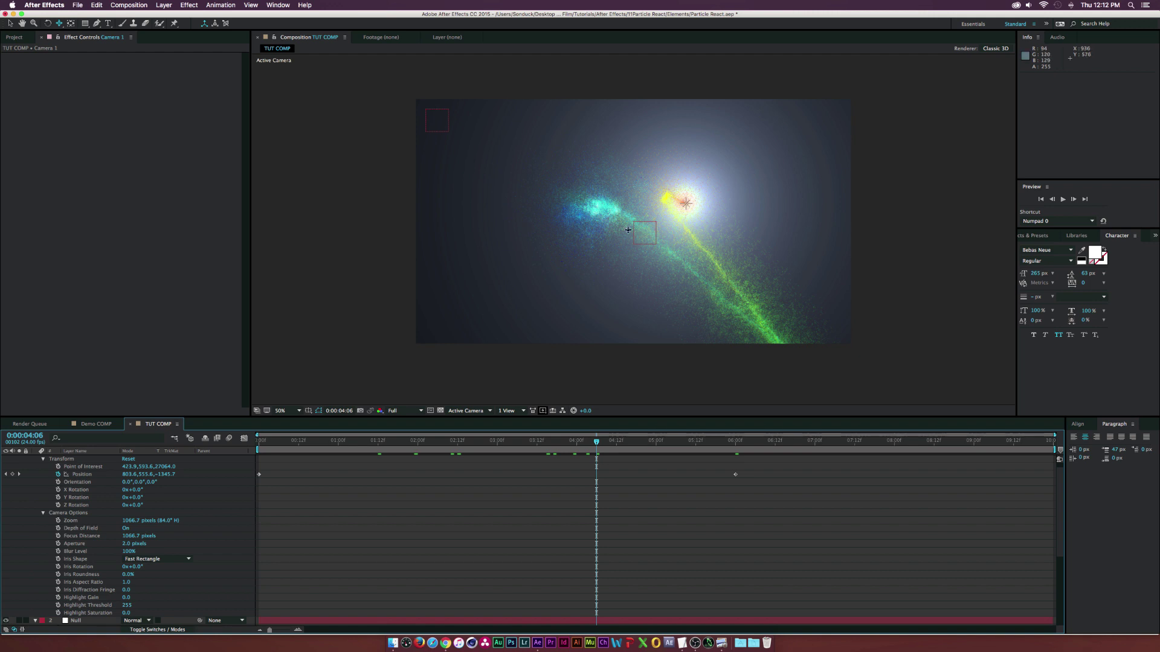
# Scrub between 1 and 6 seconds to check the depth-of-field camera move.
pyautogui.scroll(2, 655, 219)
pyautogui.scroll(-2, 655, 219)
pyautogui.moveTo(596, 441); pyautogui.dragTo(752, 443)
pyautogui.click(735, 446)
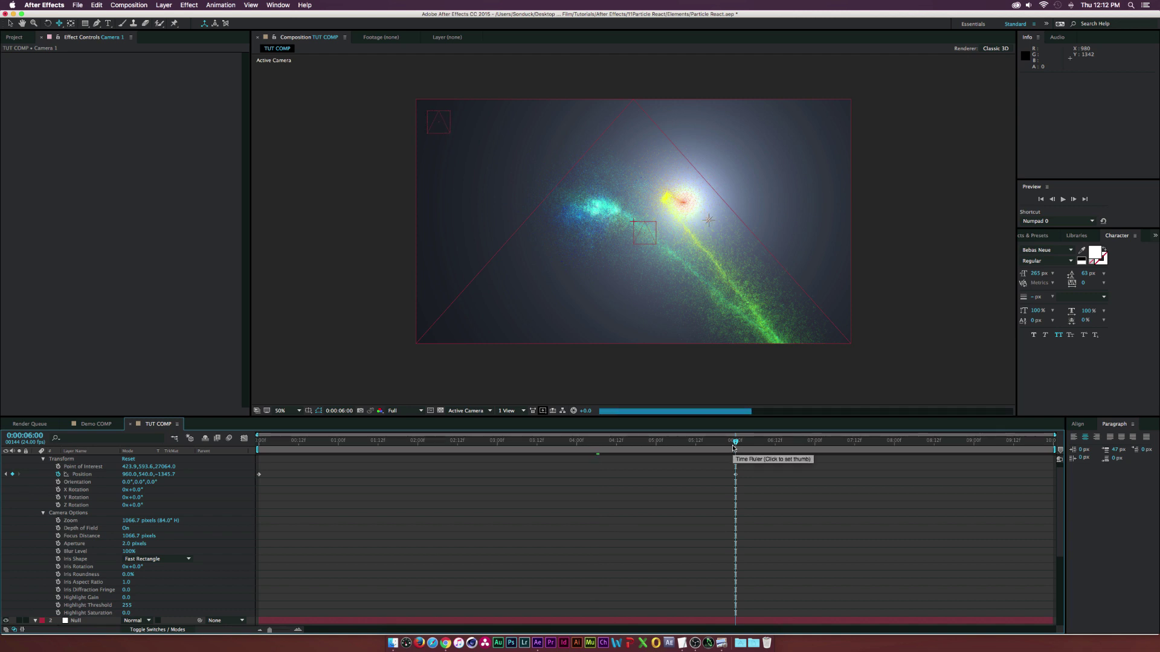
pyautogui.click(390, 440)
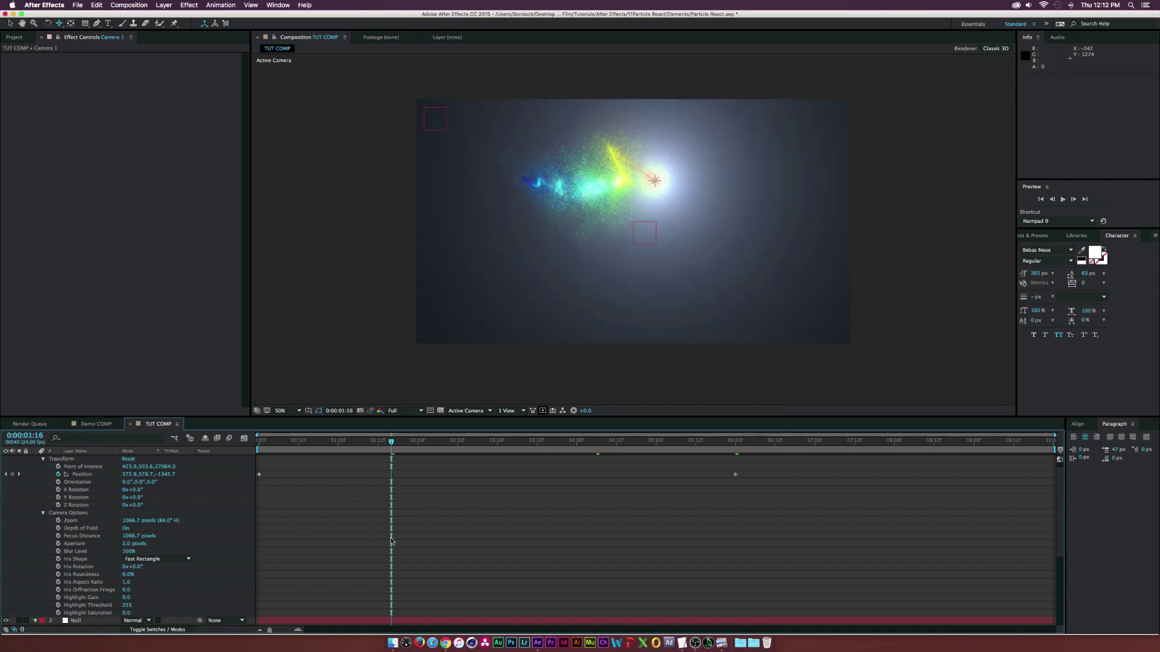
pyautogui.click(553, 441)
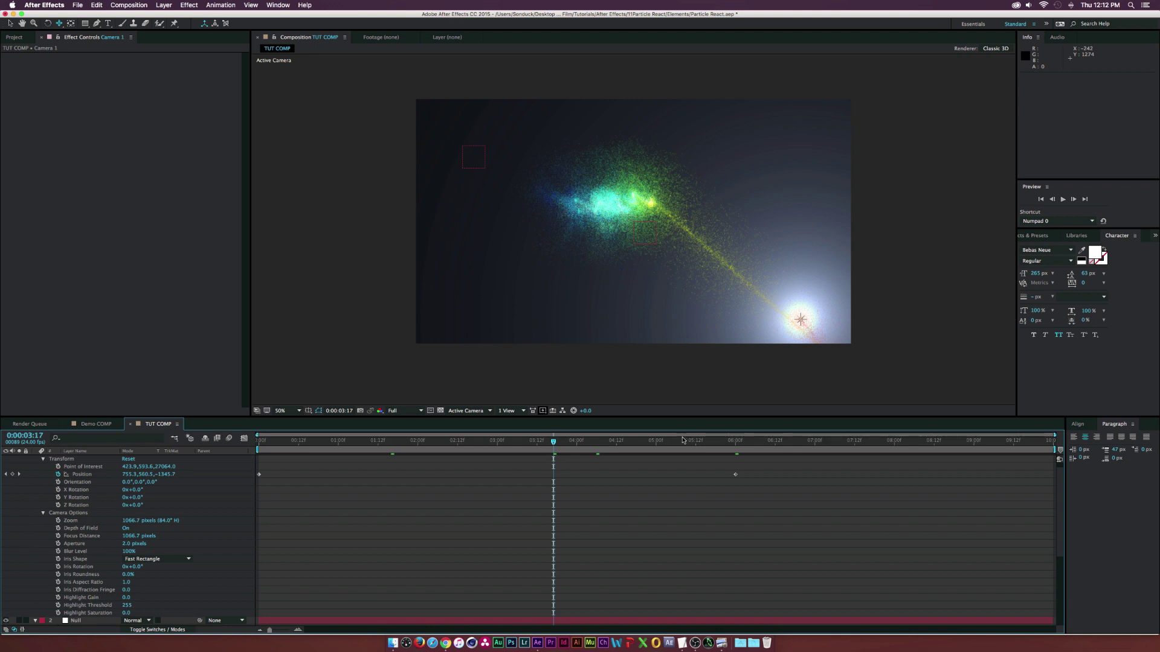
# Collapse Camera 1, then turn on Motion Blur for TUT COMP and the Particular layer.
pyautogui.scroll(1, 174, 512)
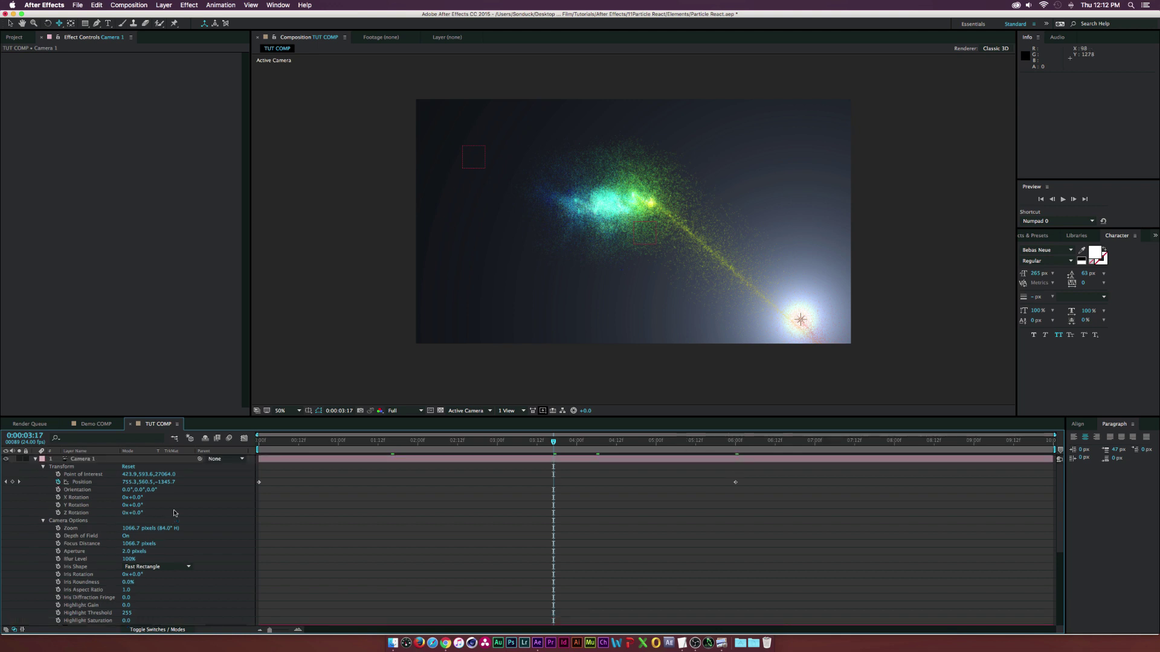
pyautogui.click(34, 459)
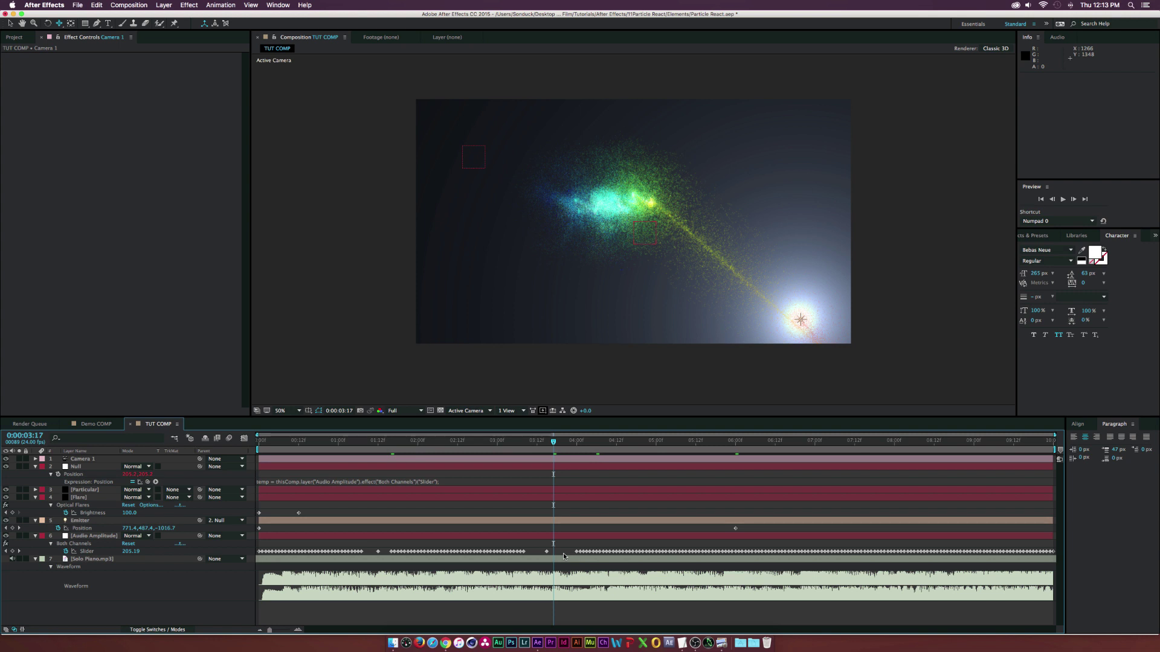
pyautogui.moveTo(546, 551)
pyautogui.click(154, 630)
pyautogui.click(216, 439)
pyautogui.click(159, 490)
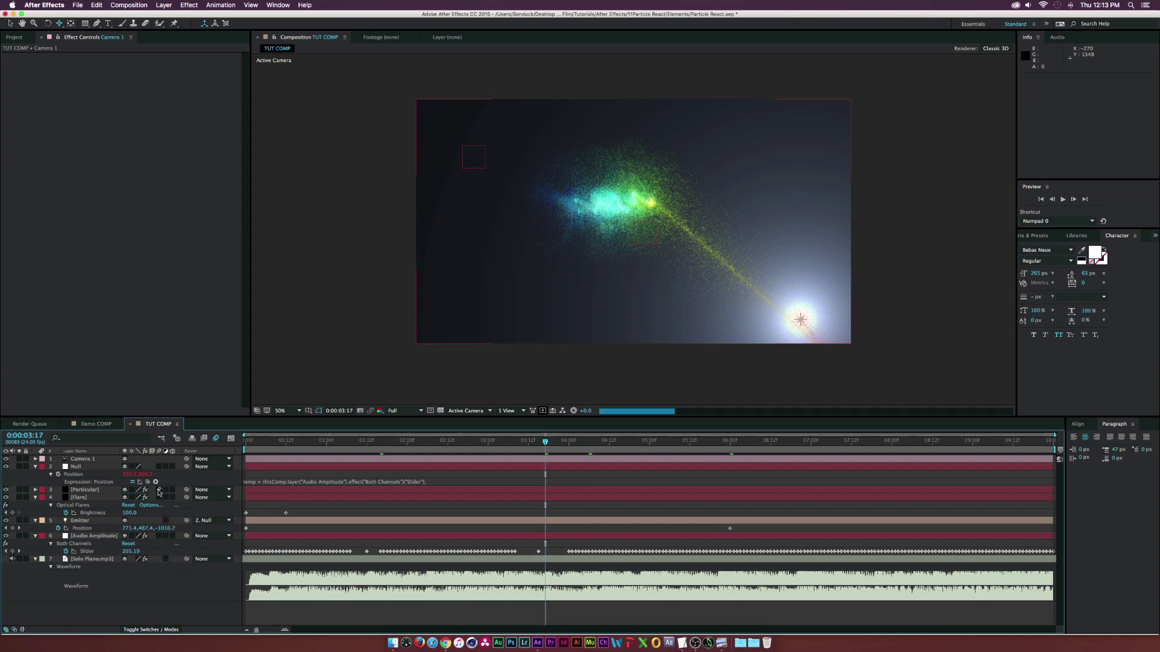